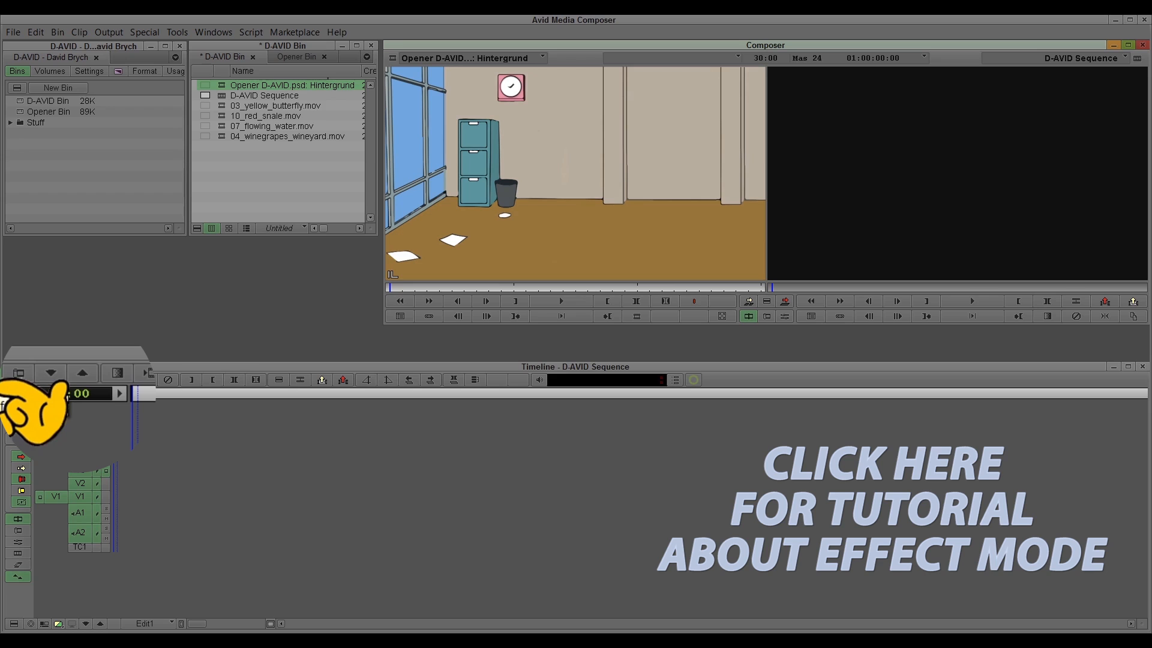
pyautogui.click(18, 373)
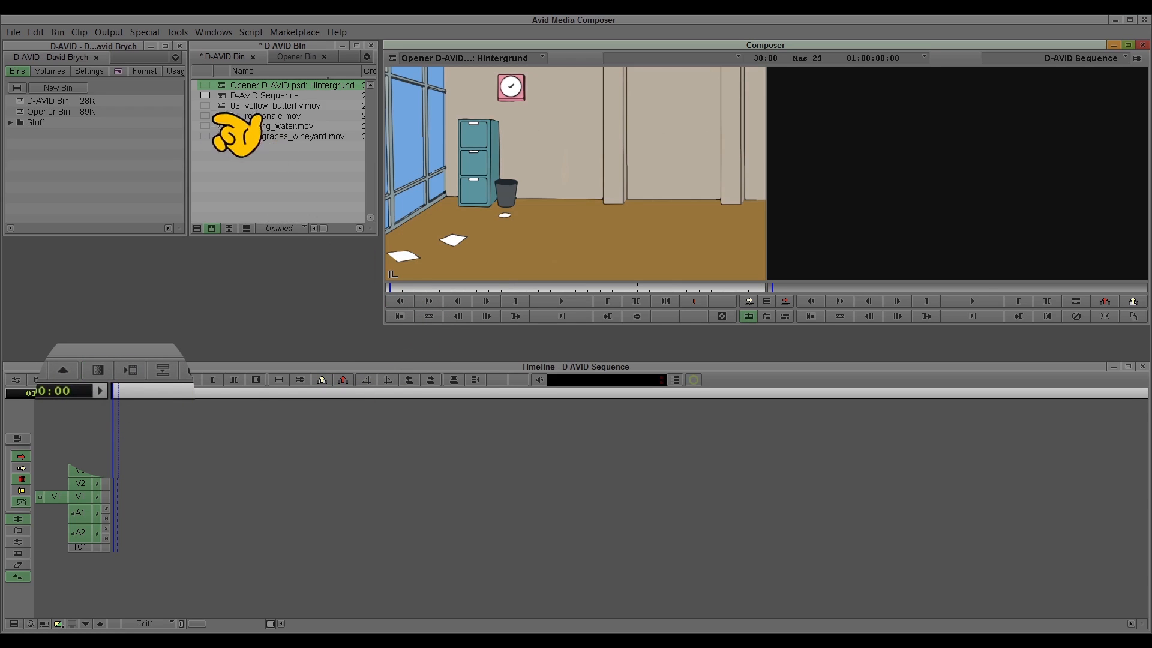
# Load 10_red_snale.mov, mark a section 2:16 long and splice it into the start of the D-AVID Sequence.
pyautogui.doubleClick(264, 116)
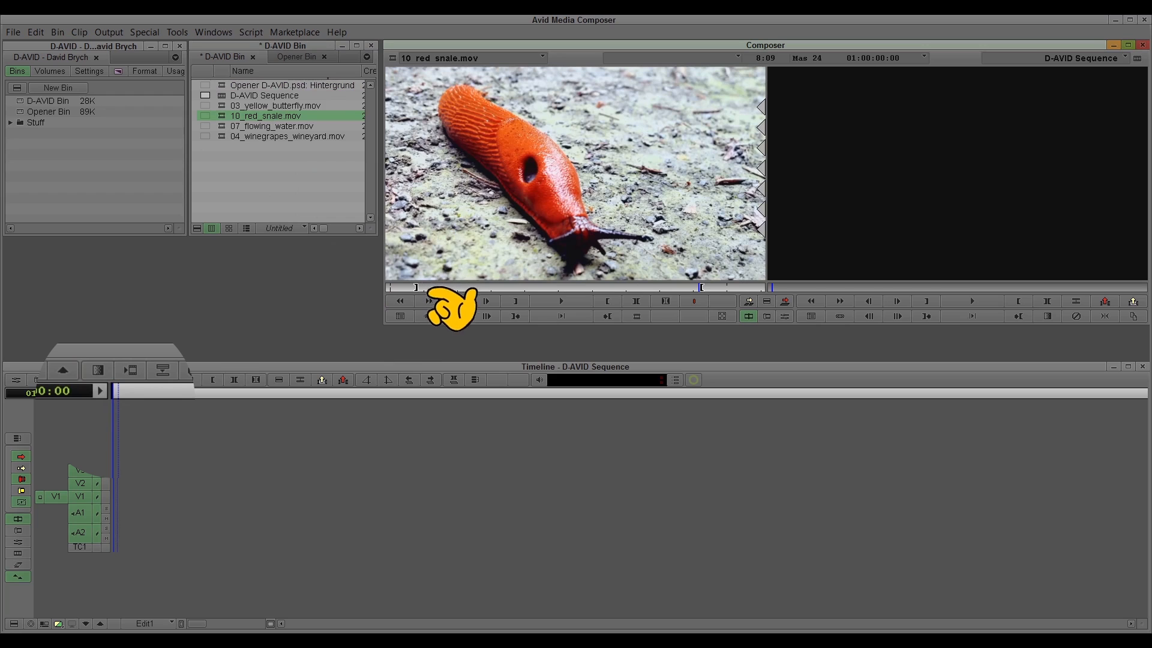
pyautogui.click(443, 288)
pyautogui.press('g')
pyautogui.moveTo(453, 288); pyautogui.dragTo(470, 288)
pyautogui.press('i')
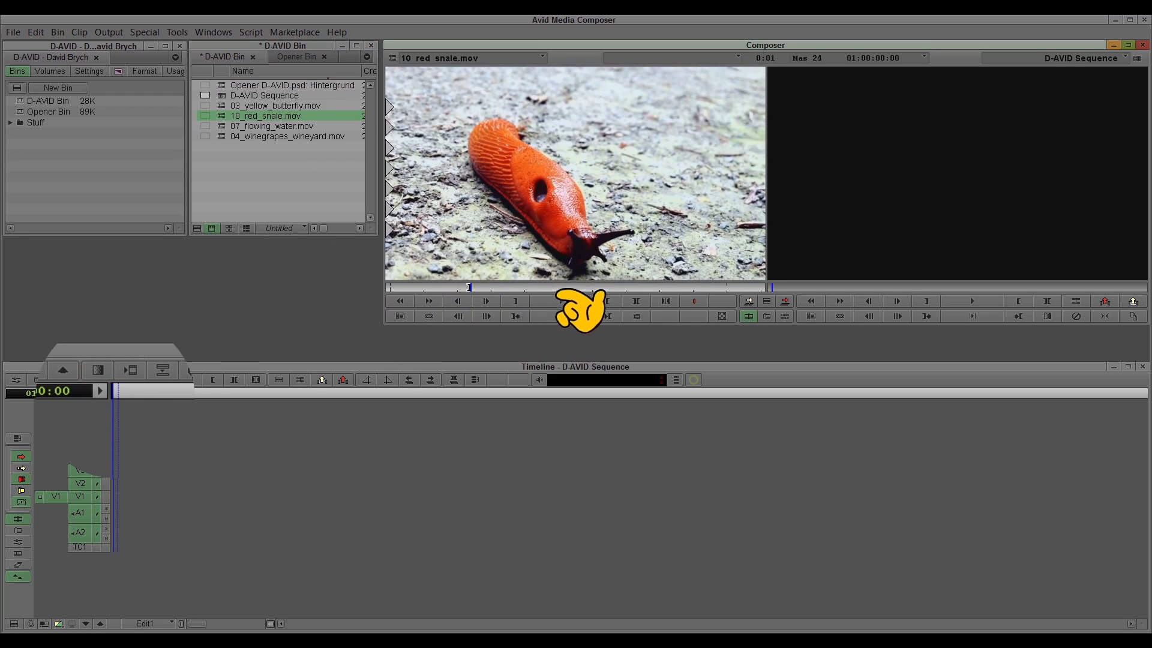
pyautogui.click(560, 289)
pyautogui.press('o')
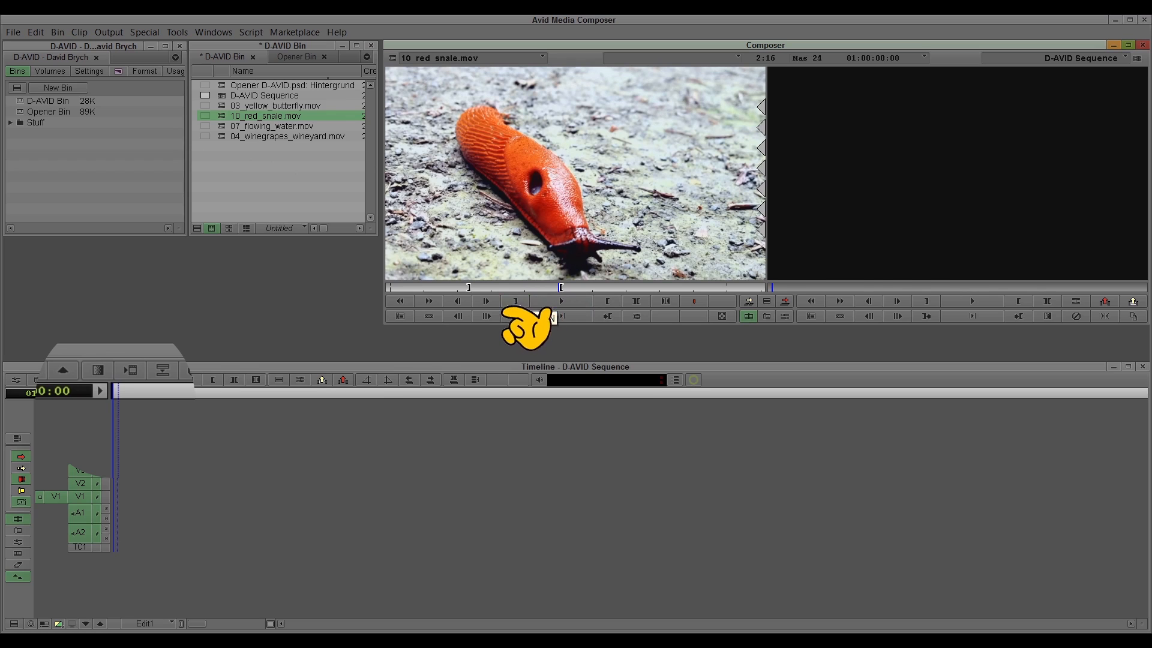
pyautogui.press('v')
# Load 07_flowing_water.mov with a marked section 3:05 long and splice it in after the 10_red_snale.mov clip.
pyautogui.doubleClick(235, 127)
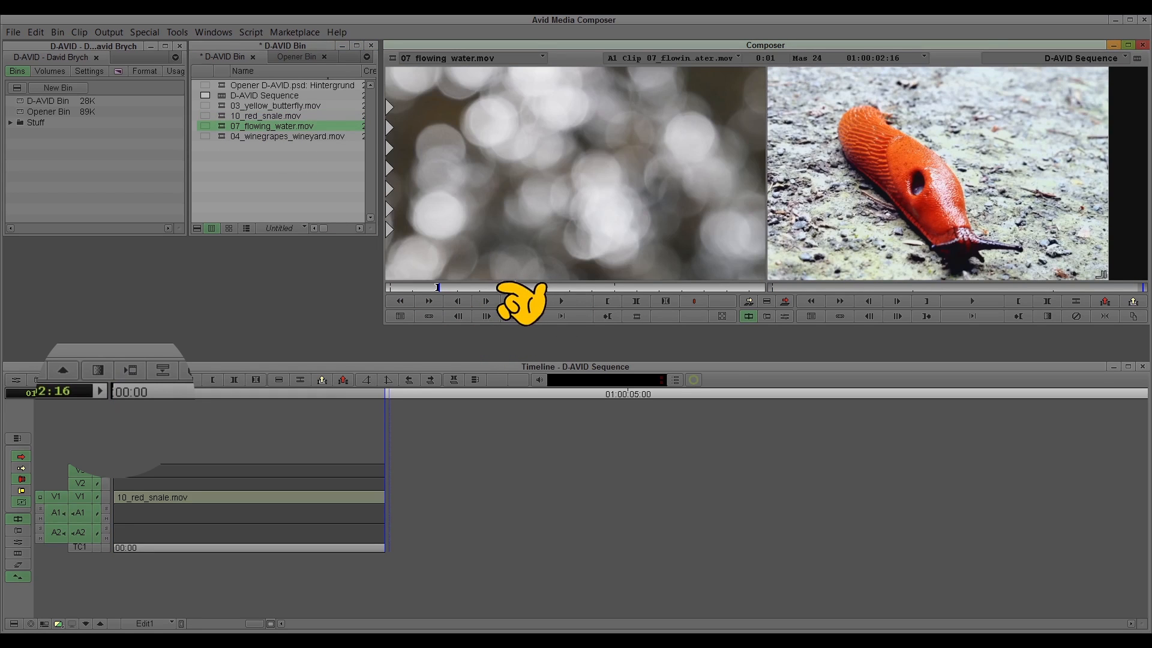
pyautogui.click(561, 301)
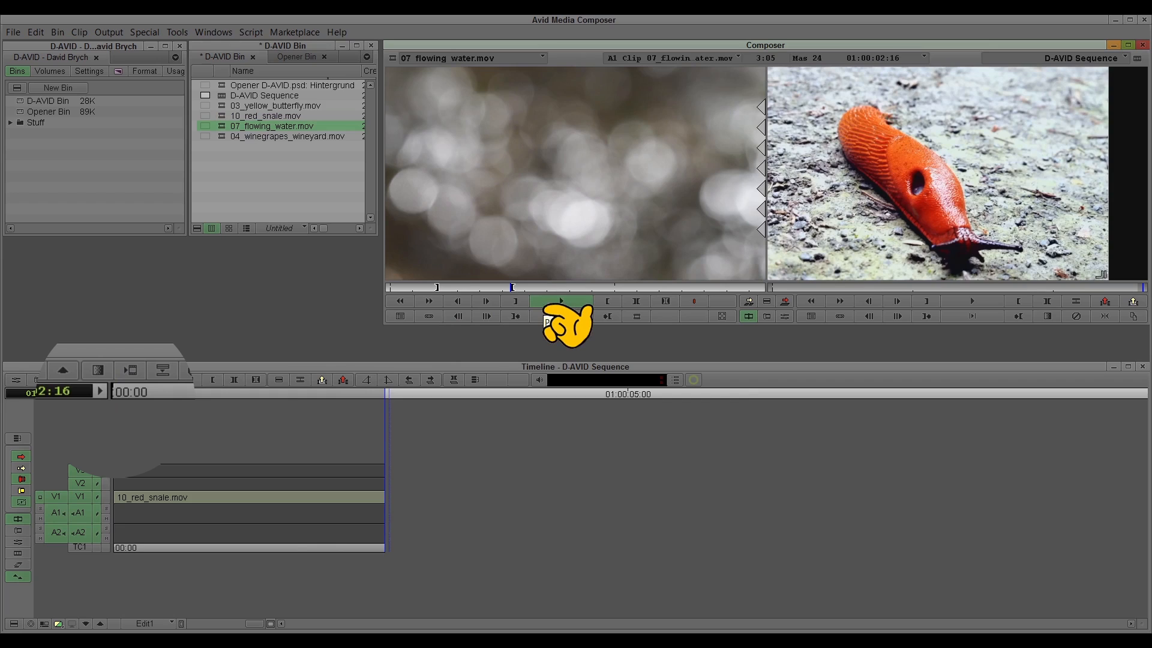
pyautogui.press('v')
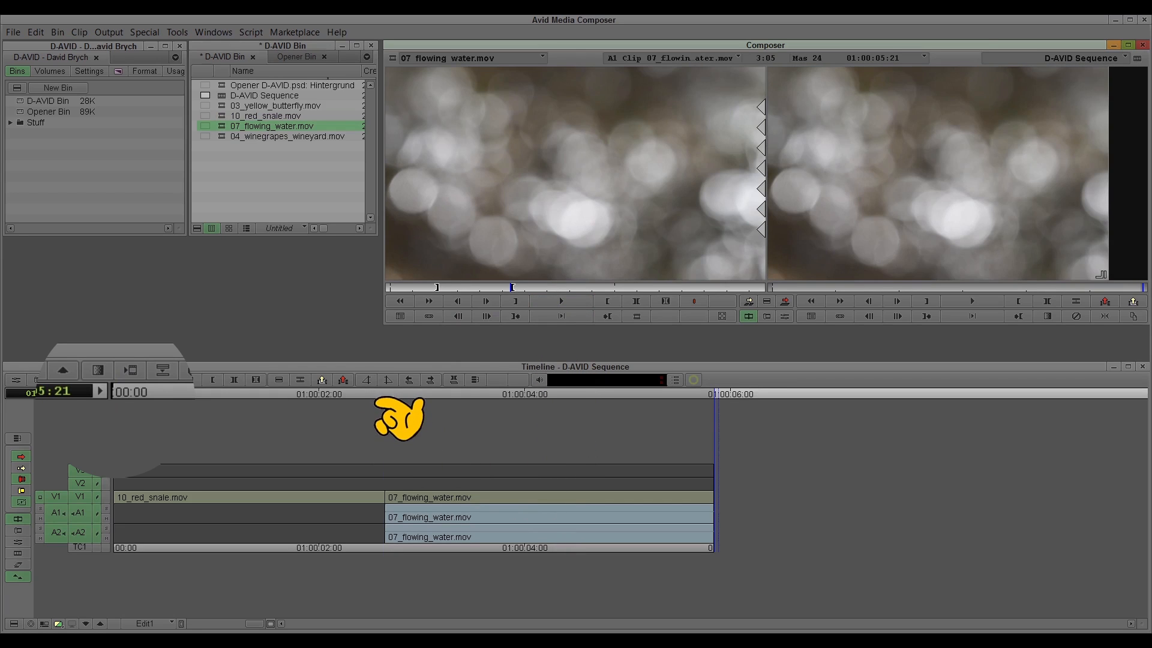
# Undo the last splice and splice 07_flowing_water.mov again as video only, with source tracks A1 and A2 disabled.
pyautogui.hotkey('ctrl', 'z')
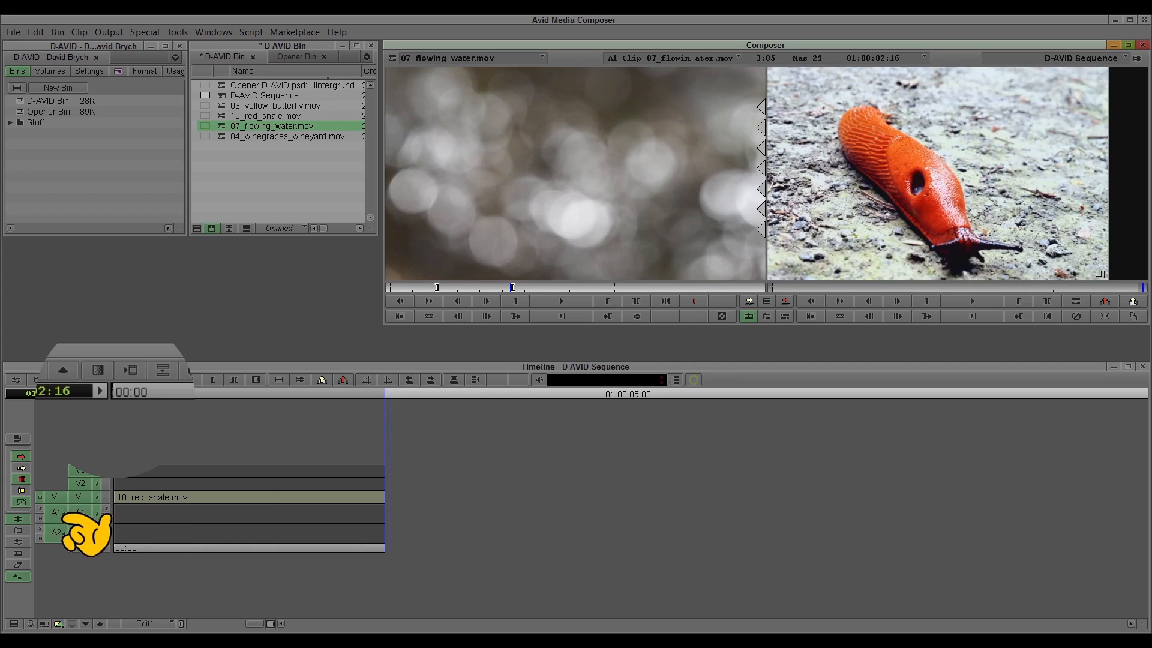
pyautogui.click(60, 514)
pyautogui.click(58, 532)
pyautogui.press('v')
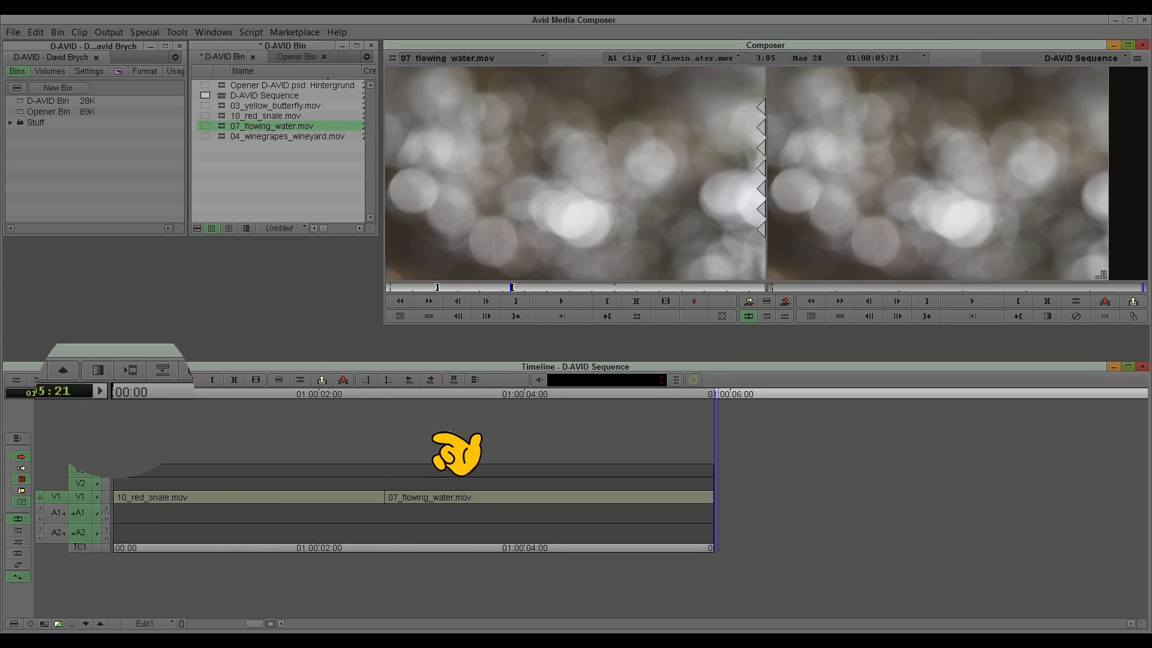
# Add a 10-frame Dissolve, Centered on Cut, between 10_red_snale.mov and 07_flowing_water.mov using Quick Transition.
pyautogui.click(389, 394)
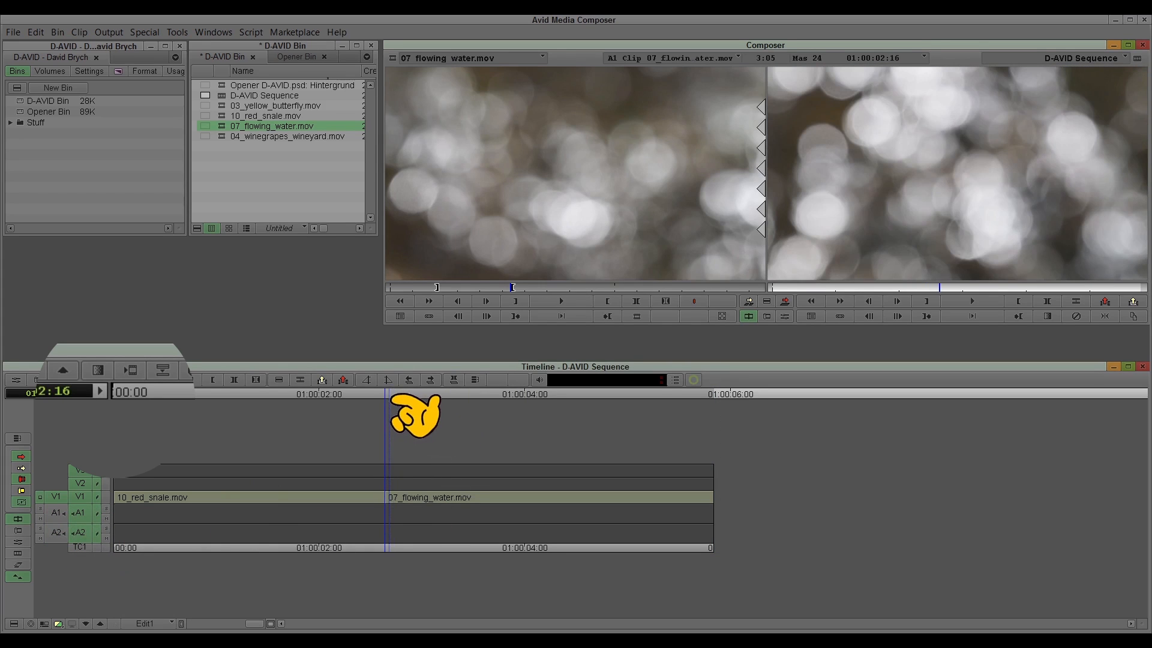
pyautogui.click(103, 380)
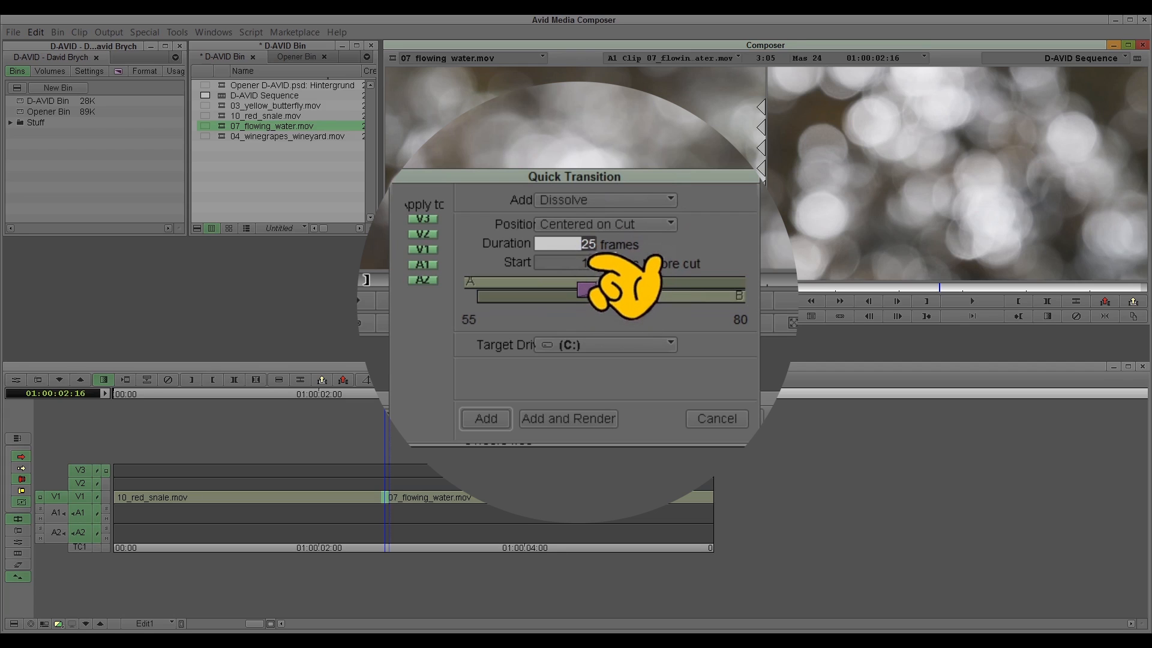
pyautogui.doubleClick(586, 248)
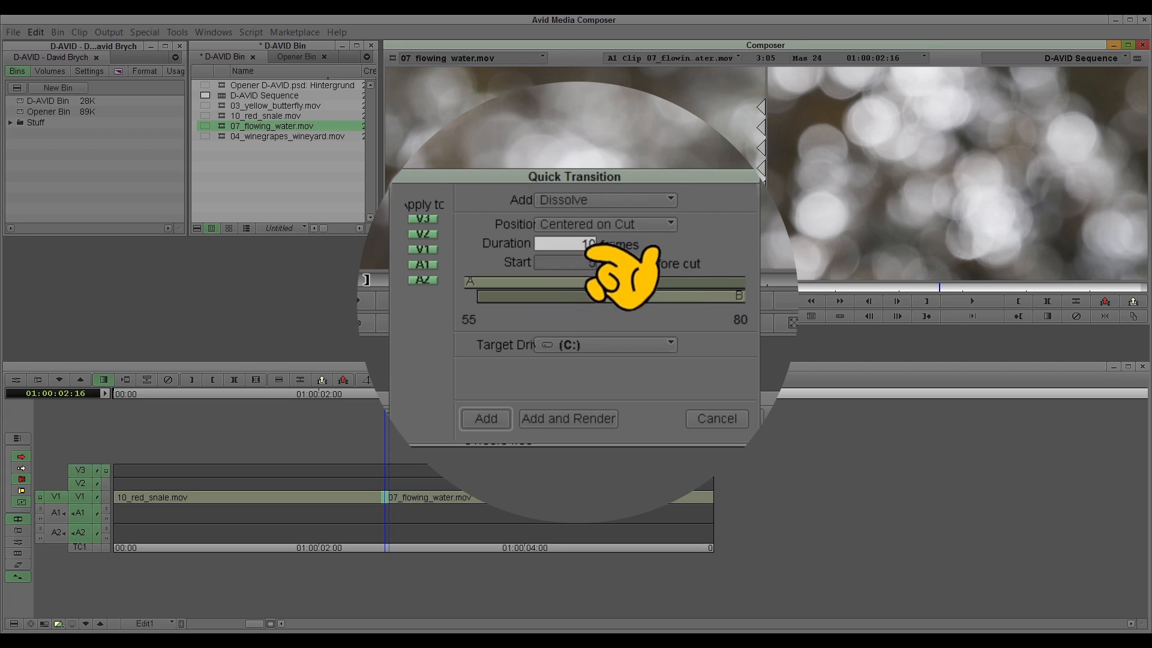
pyautogui.write('10')
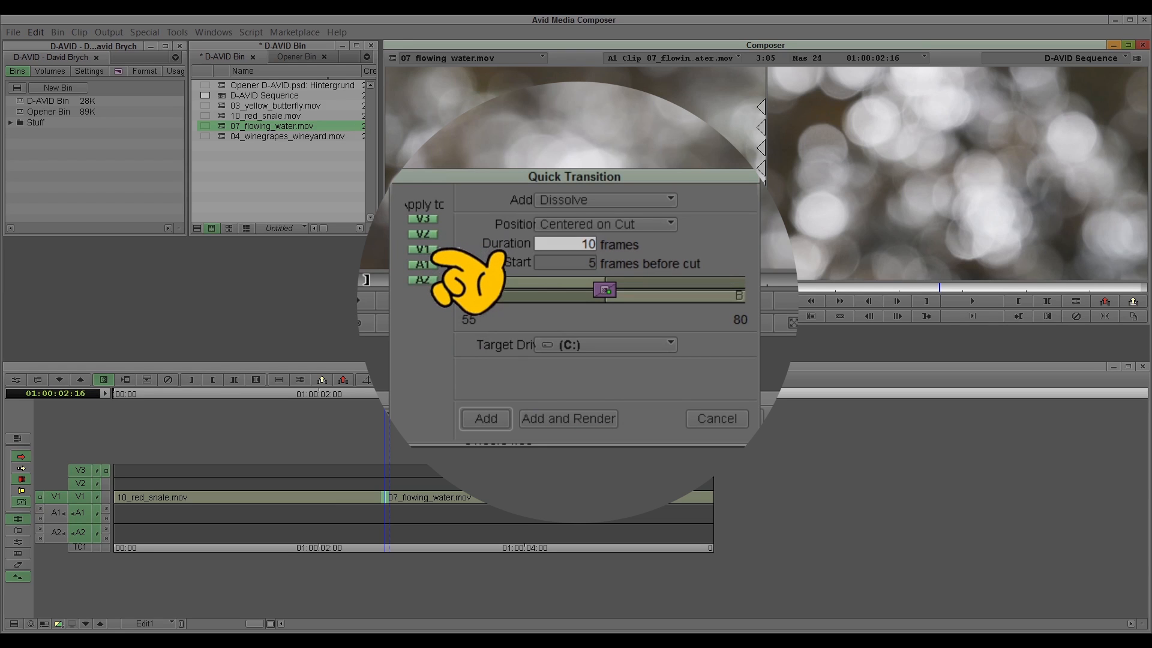
pyautogui.click(490, 425)
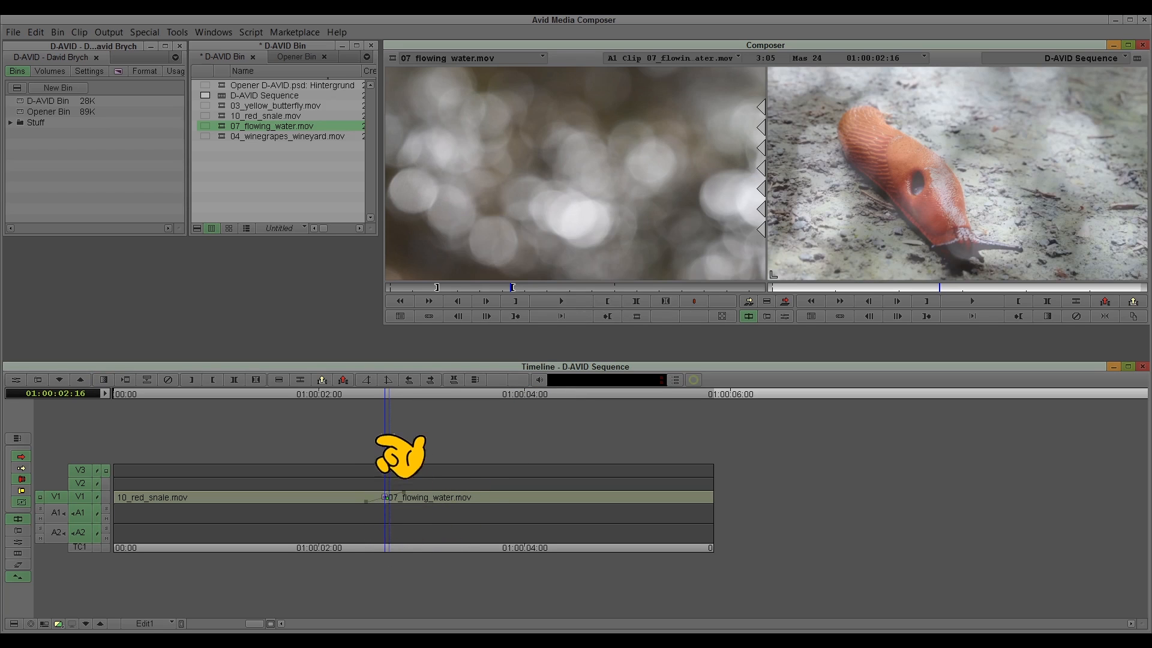
# Play the sequence around the dissolve and park the playhead at 01:00:02:11.
pyautogui.press('space')
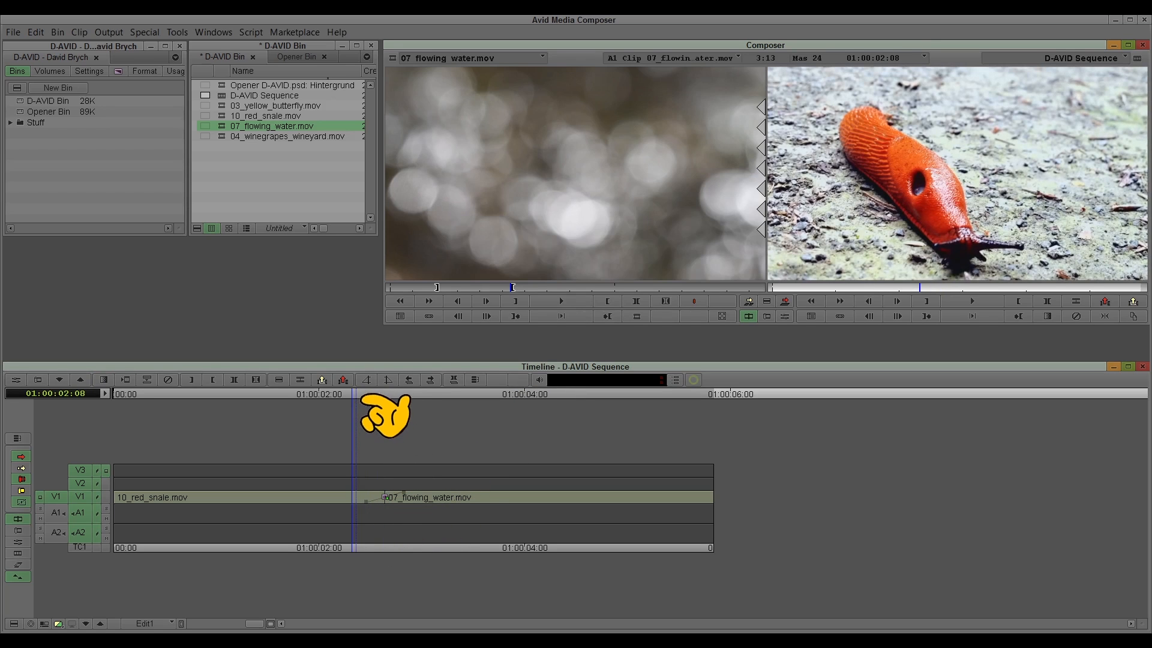
pyautogui.press('space')
pyautogui.click(350, 419)
pyautogui.moveTo(353, 419)
pyautogui.mouseDown()
pyautogui.moveTo(436, 418)
pyautogui.moveTo(366, 414)
pyautogui.mouseUp()
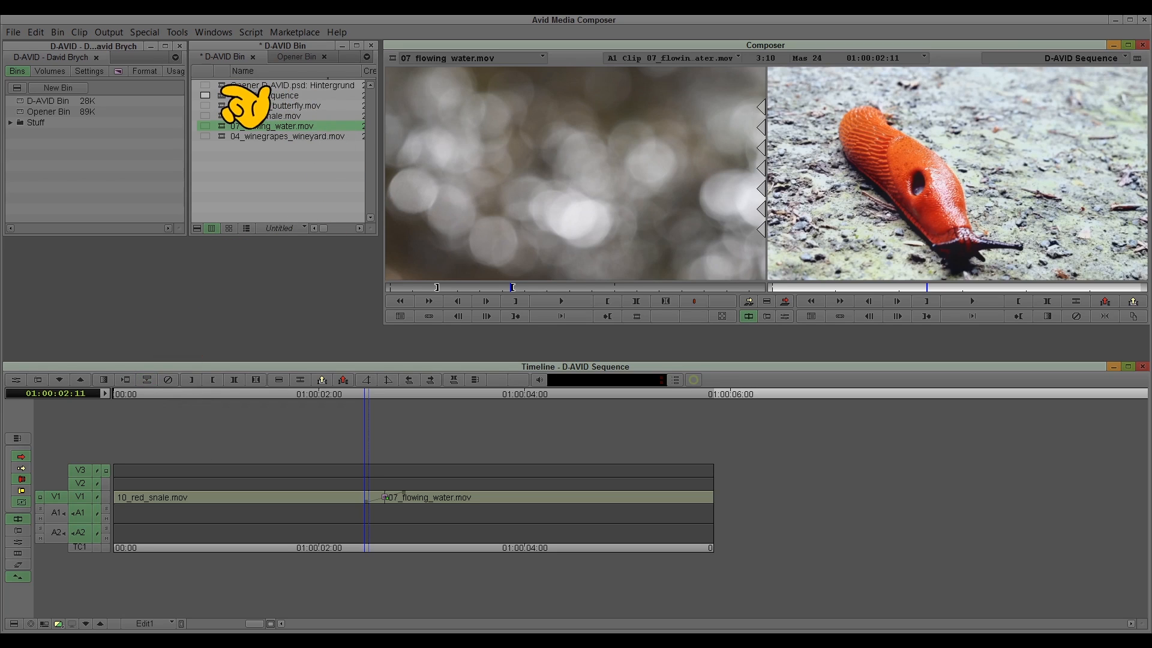
# Load the Opener D-AVID.psd.01 sequence from the Opener Bin and remove the Opener D-AVID.psd: D-AVID clip from track V9.
pyautogui.click(297, 57)
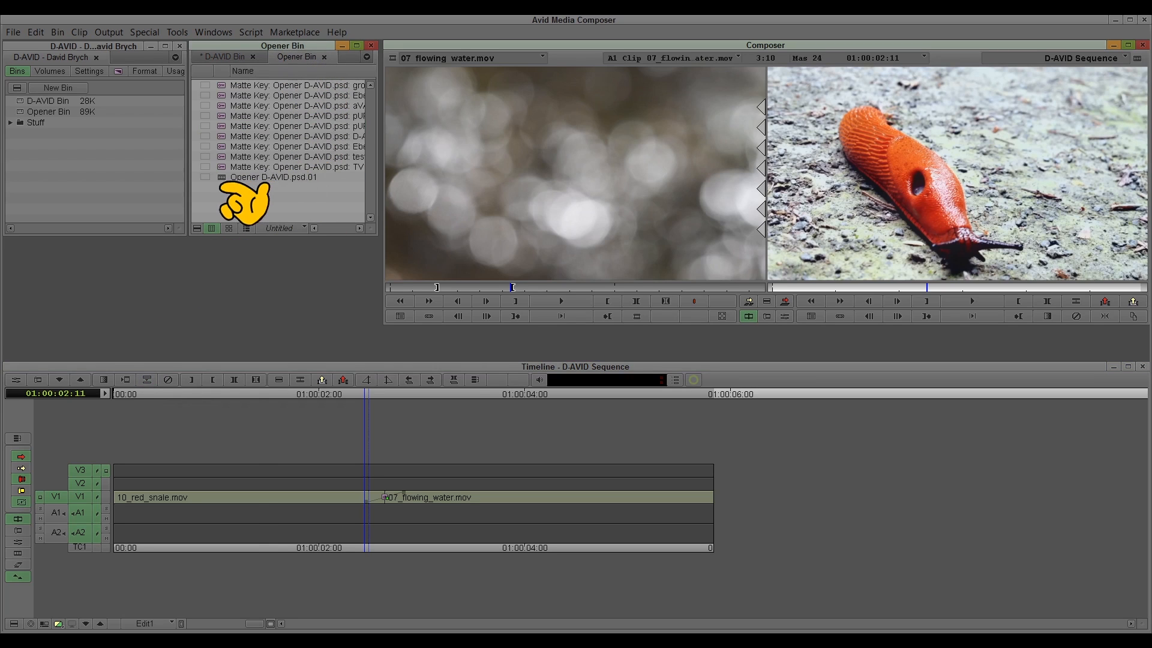
pyautogui.doubleClick(252, 179)
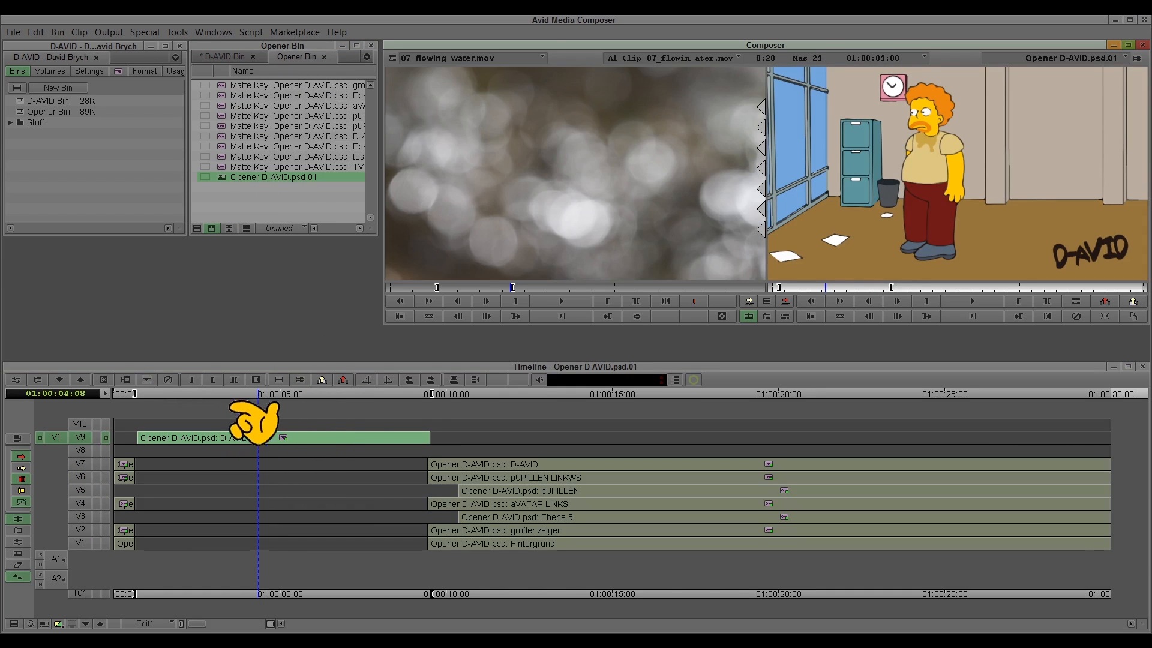
pyautogui.click(529, 401)
pyautogui.click(481, 418)
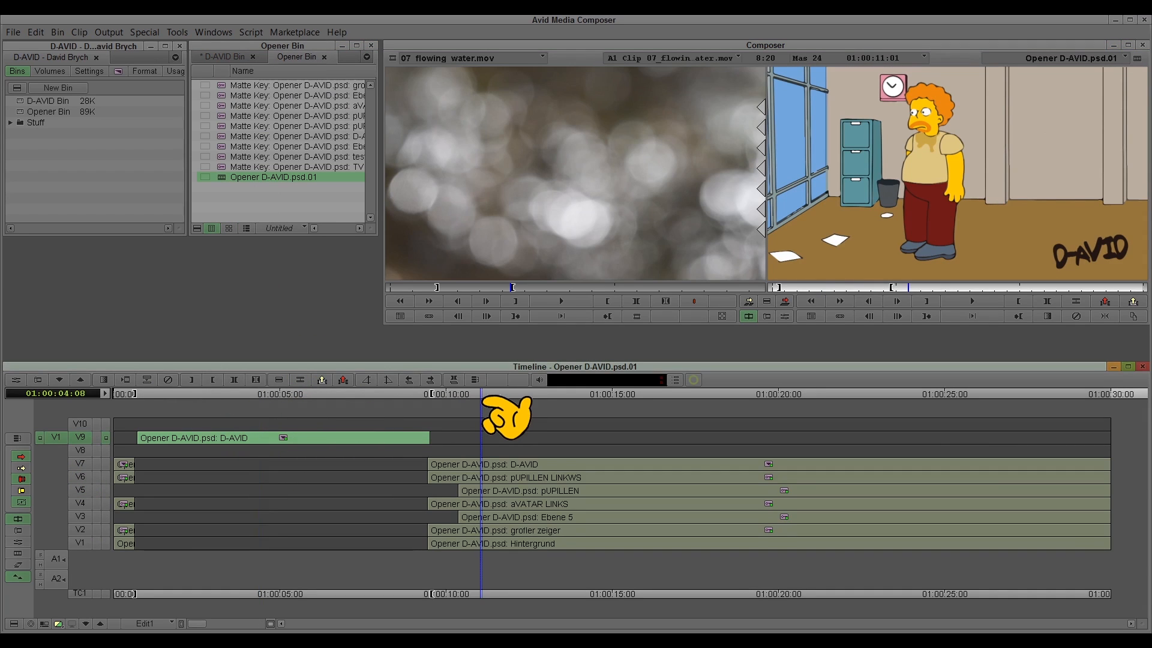
pyautogui.moveTo(482, 401); pyautogui.dragTo(471, 401)
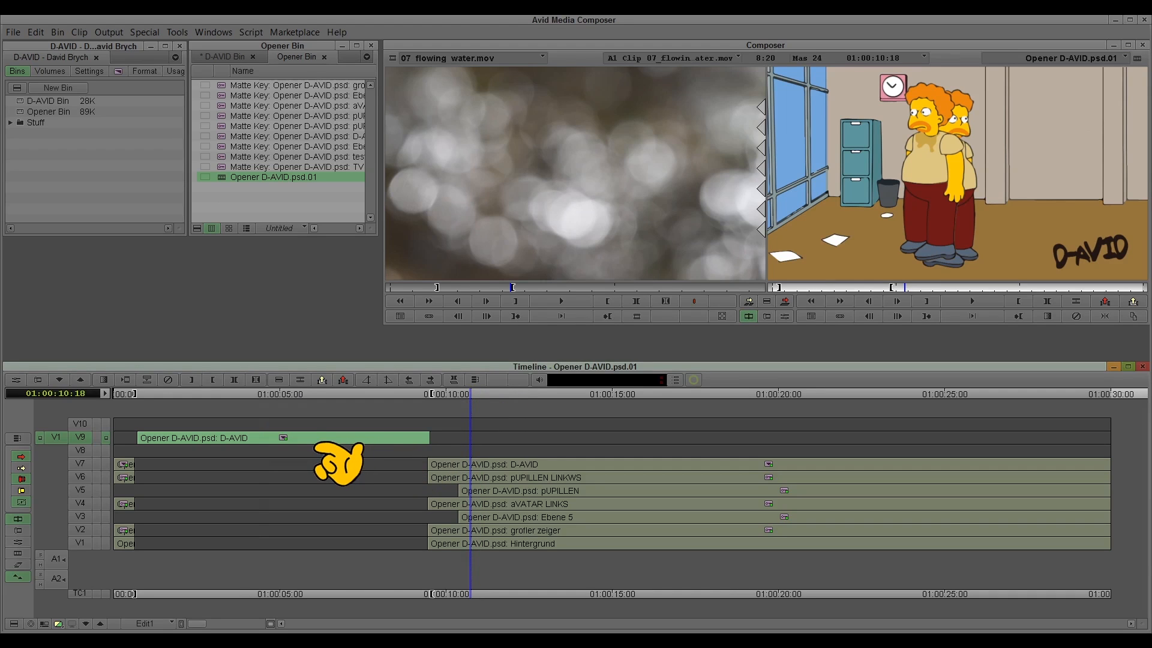
pyautogui.click(168, 379)
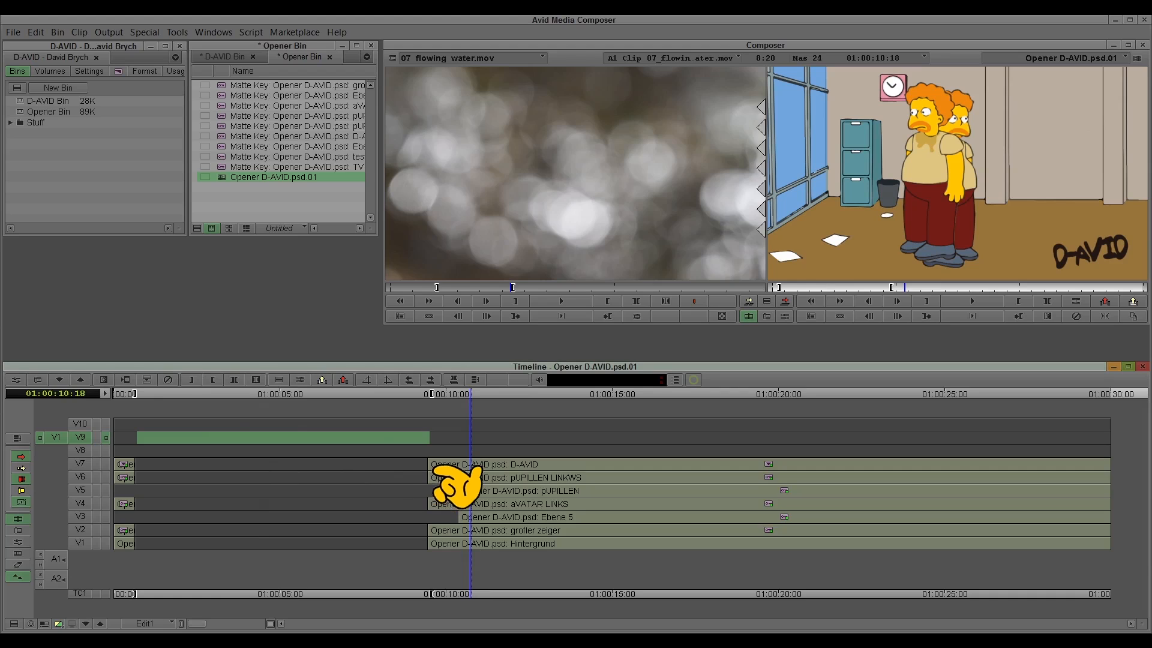
pyautogui.moveTo(418, 415); pyautogui.dragTo(444, 413)
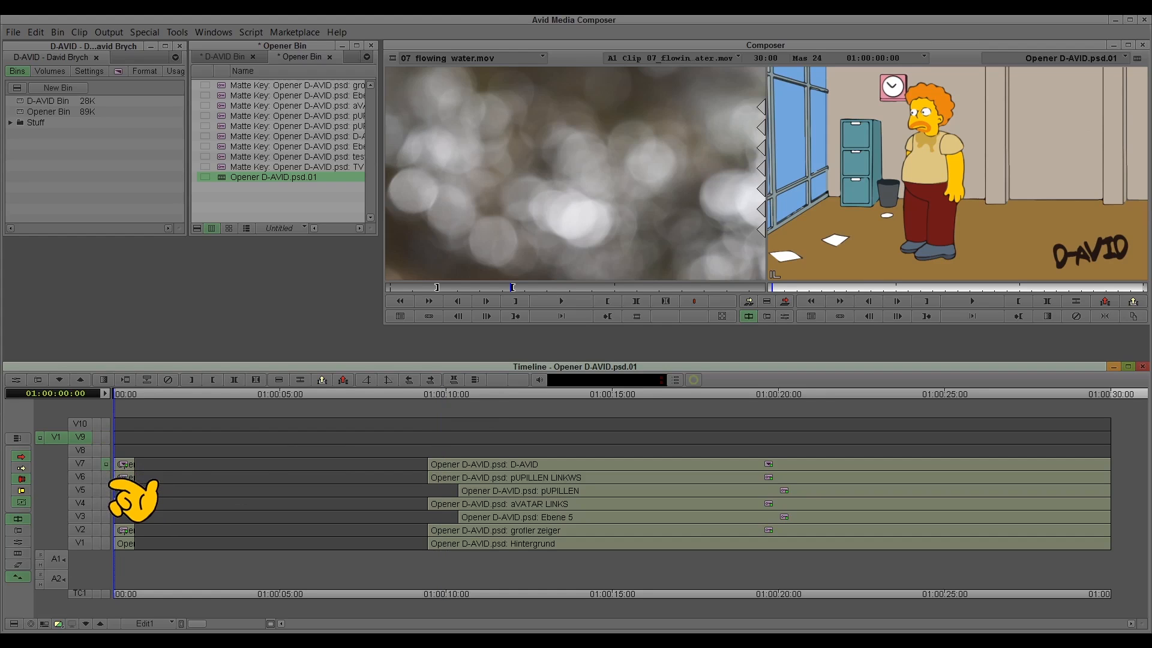
# Examine the layered composite by switching the video monitor down through V4 to V1 and back up to V10.
pyautogui.click(106, 490)
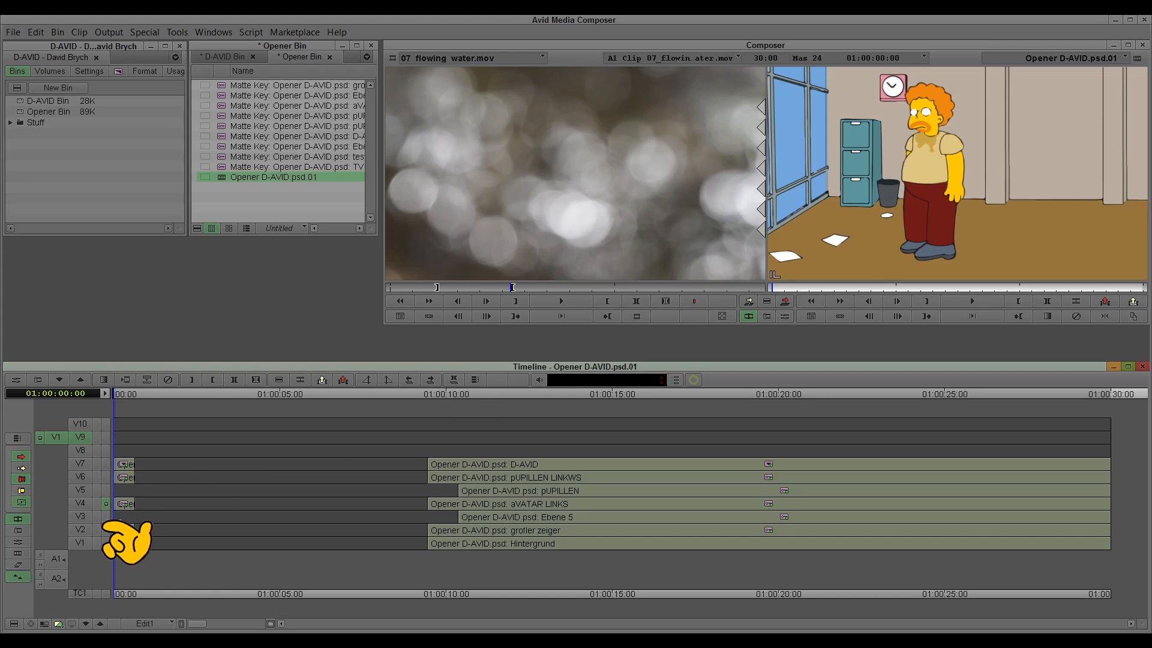
pyautogui.click(107, 516)
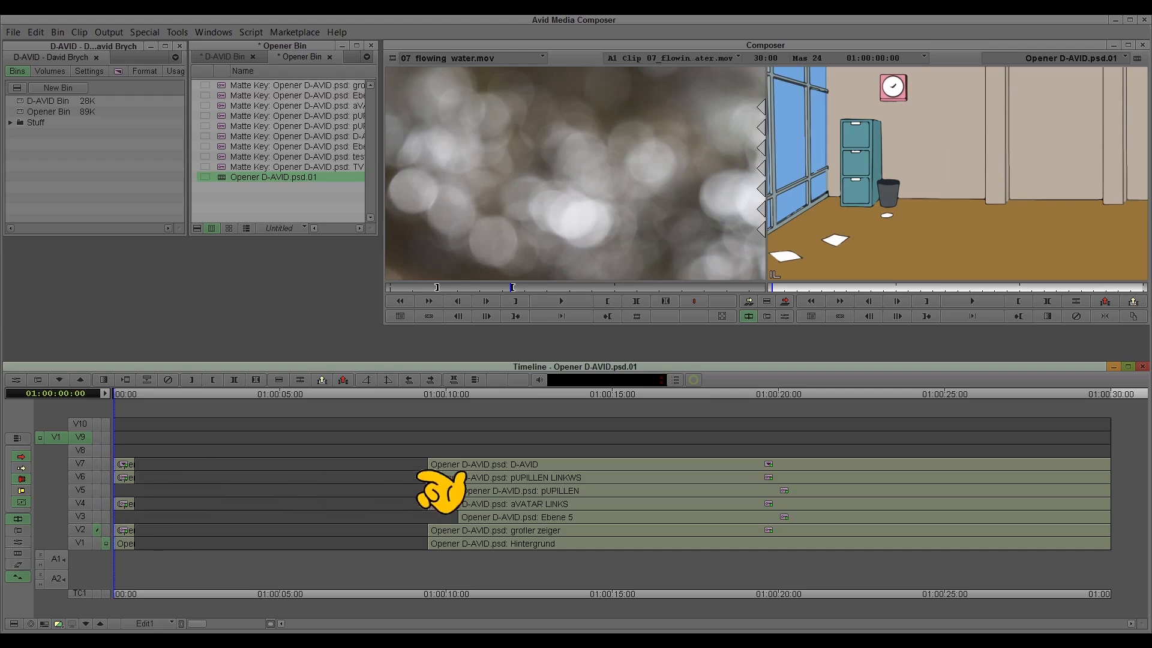
pyautogui.moveTo(431, 394); pyautogui.dragTo(436, 394)
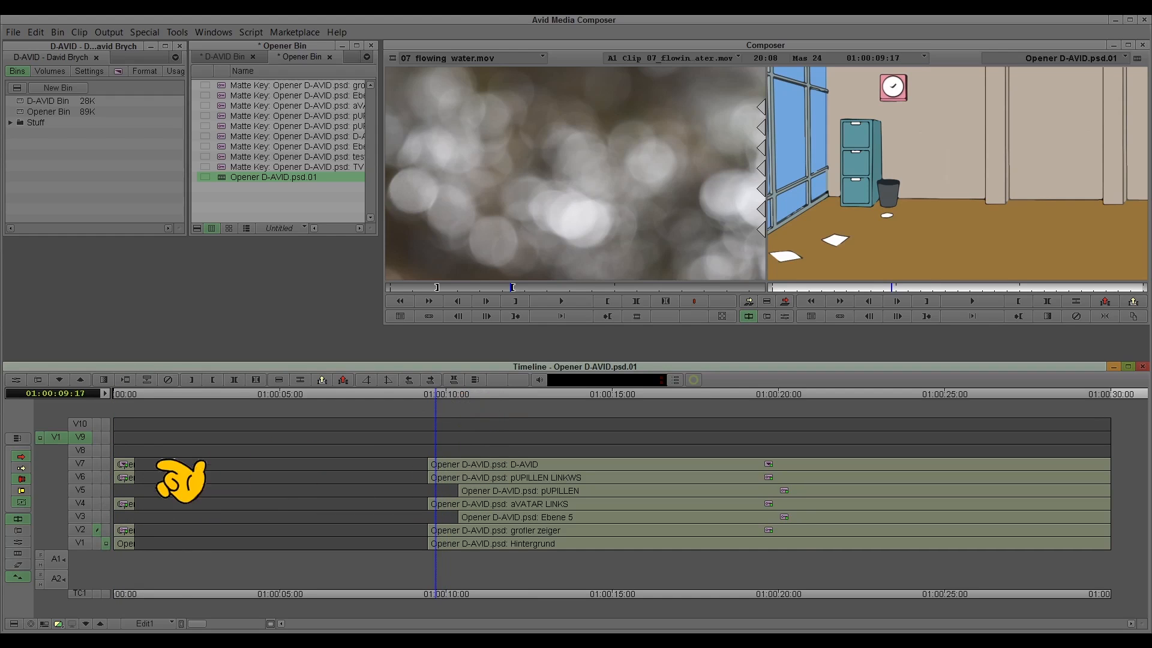
pyautogui.click(106, 424)
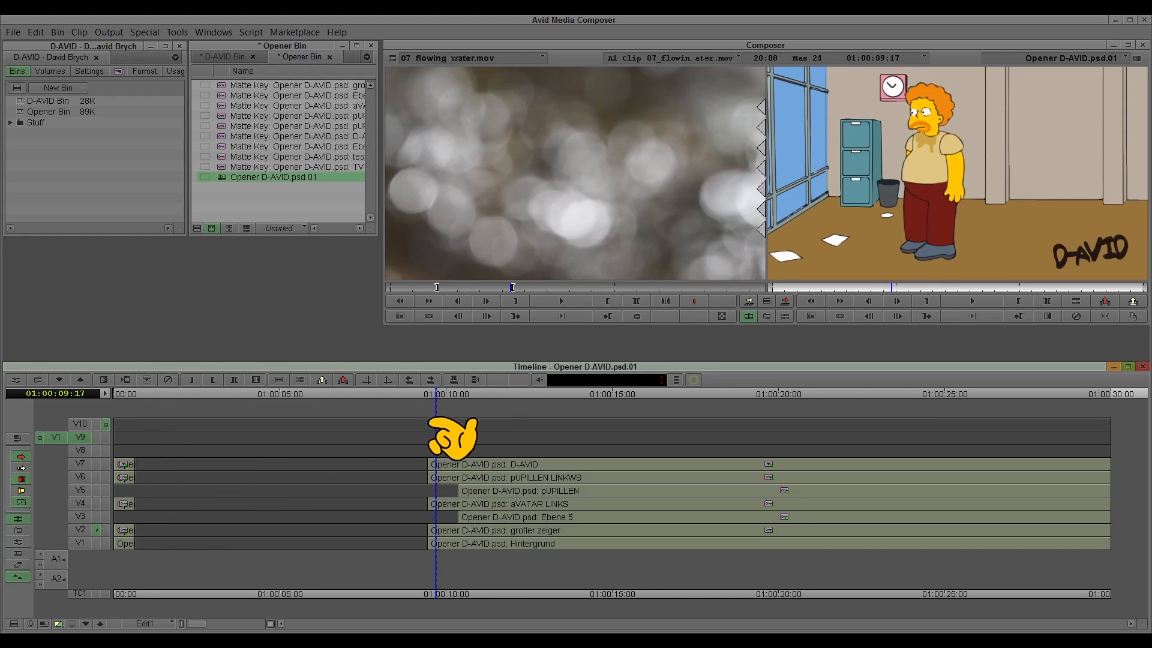
# Mark the section from 01:00:09:11 to 01:00:10:05 and cut tracks V1, V2, V4, V6 and V7 at both marks.
pyautogui.click(443, 395)
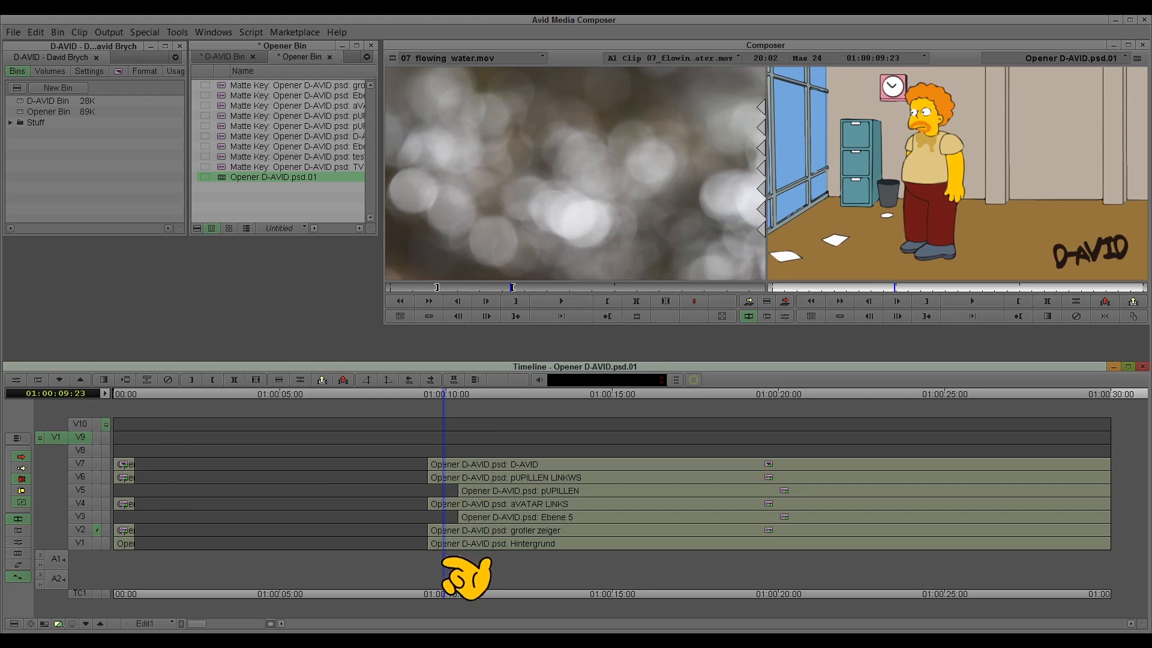
pyautogui.moveTo(436, 394); pyautogui.dragTo(454, 395)
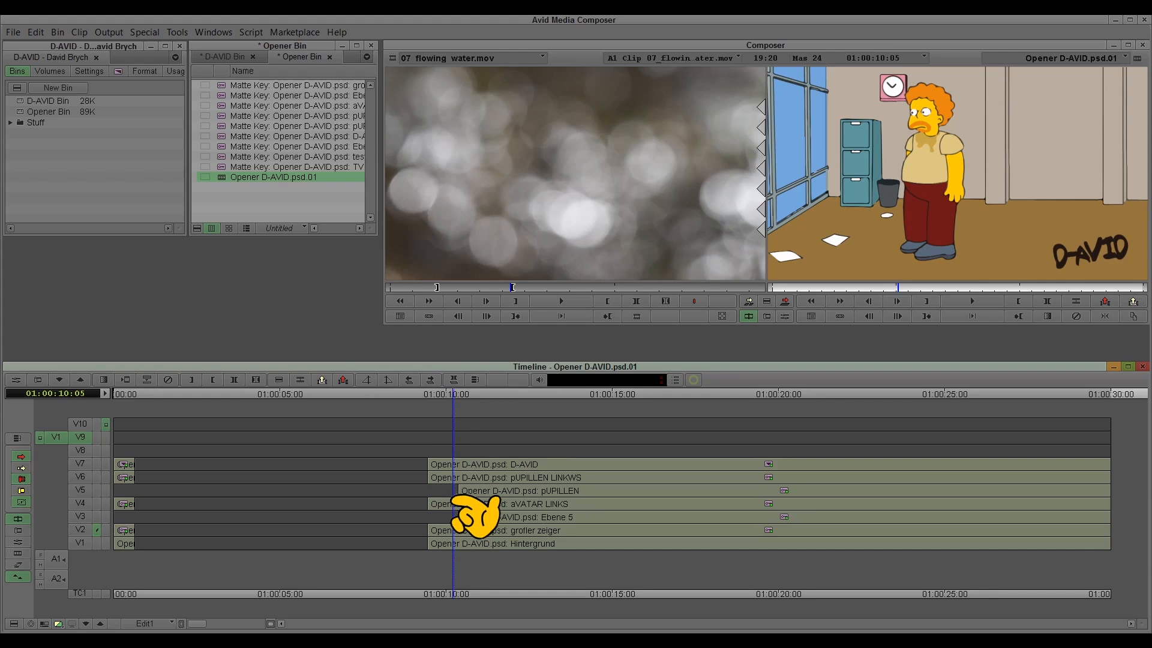
pyautogui.click(81, 503)
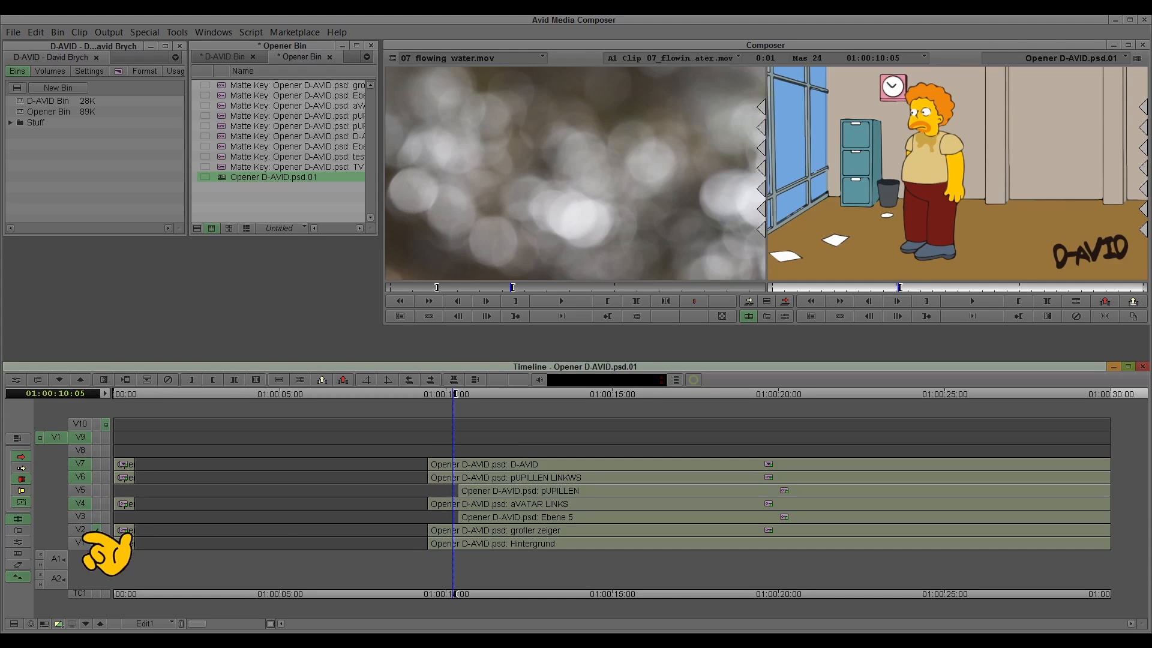
pyautogui.click(81, 441)
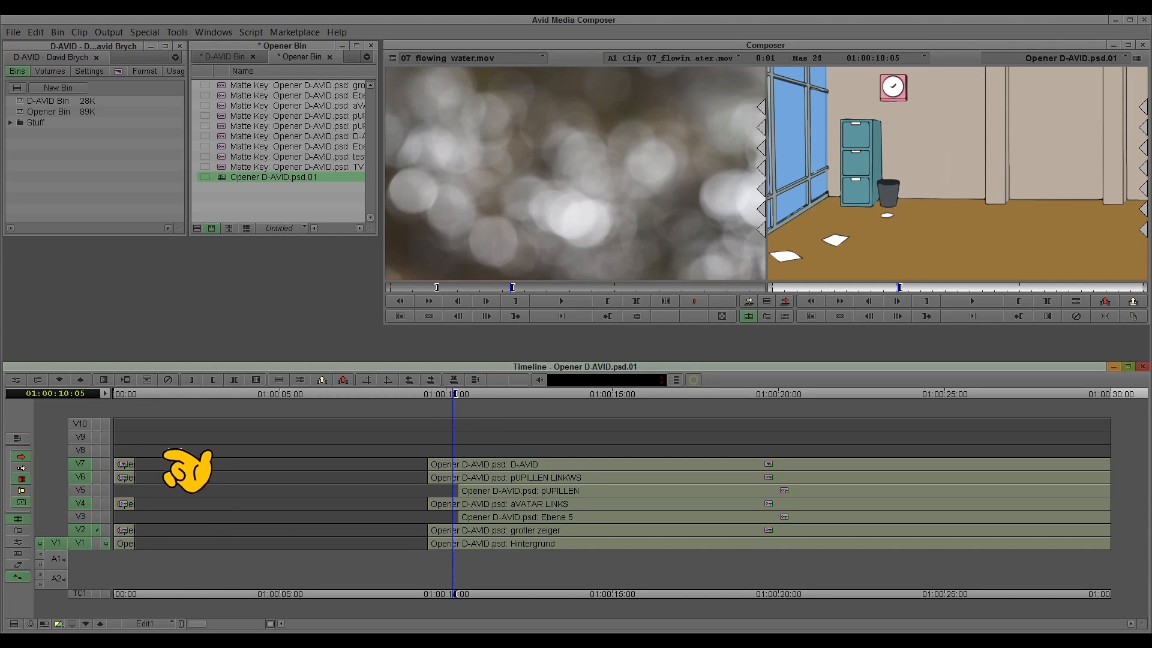
pyautogui.keyDown('ctrl'); pyautogui.click(437, 395); pyautogui.keyUp('ctrl')
pyautogui.press('i')
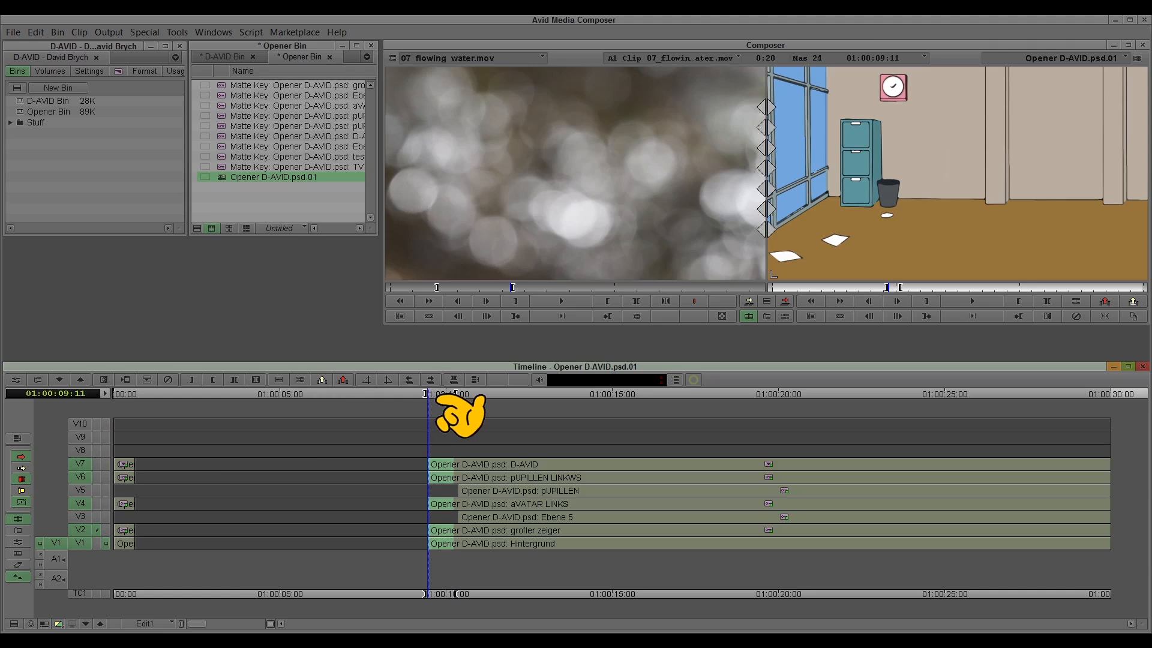
pyautogui.click(454, 395)
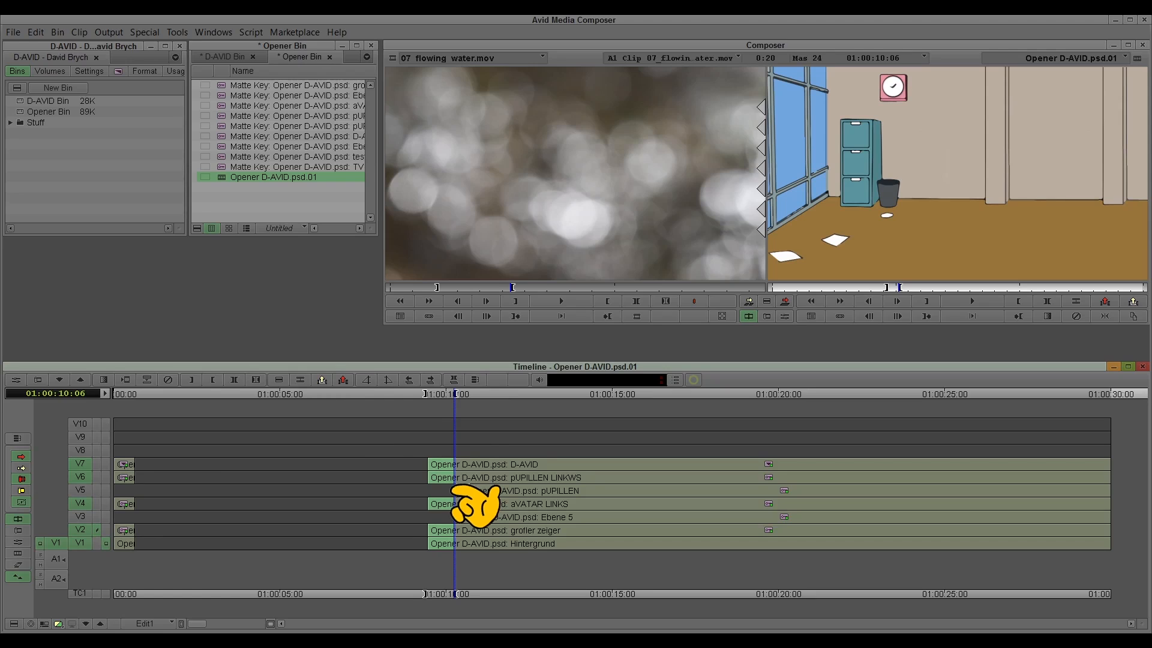
pyautogui.click(300, 379)
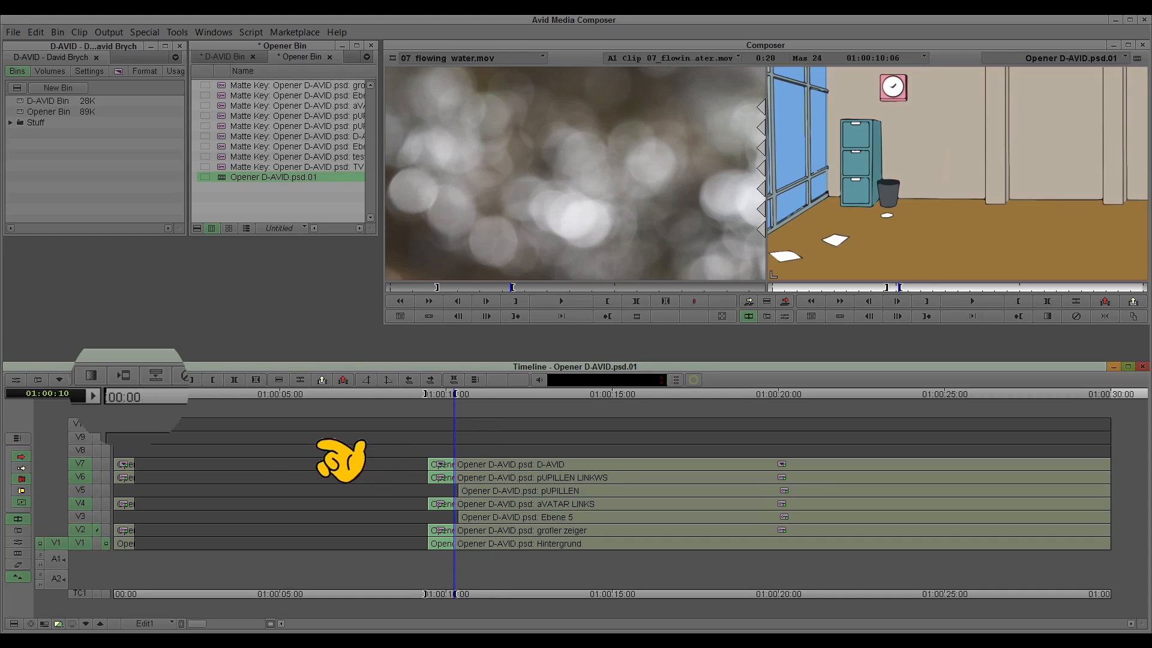
# Collapse the marked section of the enabled tracks into a single clip and move it from V1 up to V9.
pyautogui.click(147, 380)
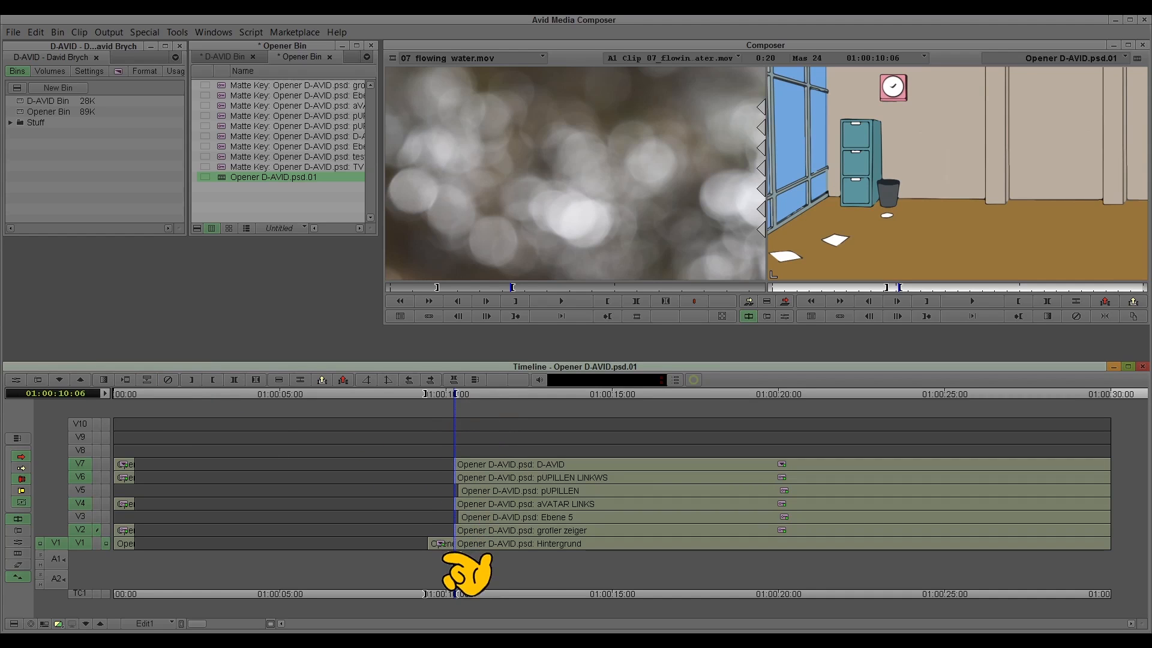
pyautogui.moveTo(442, 544); pyautogui.dragTo(442, 440)
pyautogui.click(438, 397)
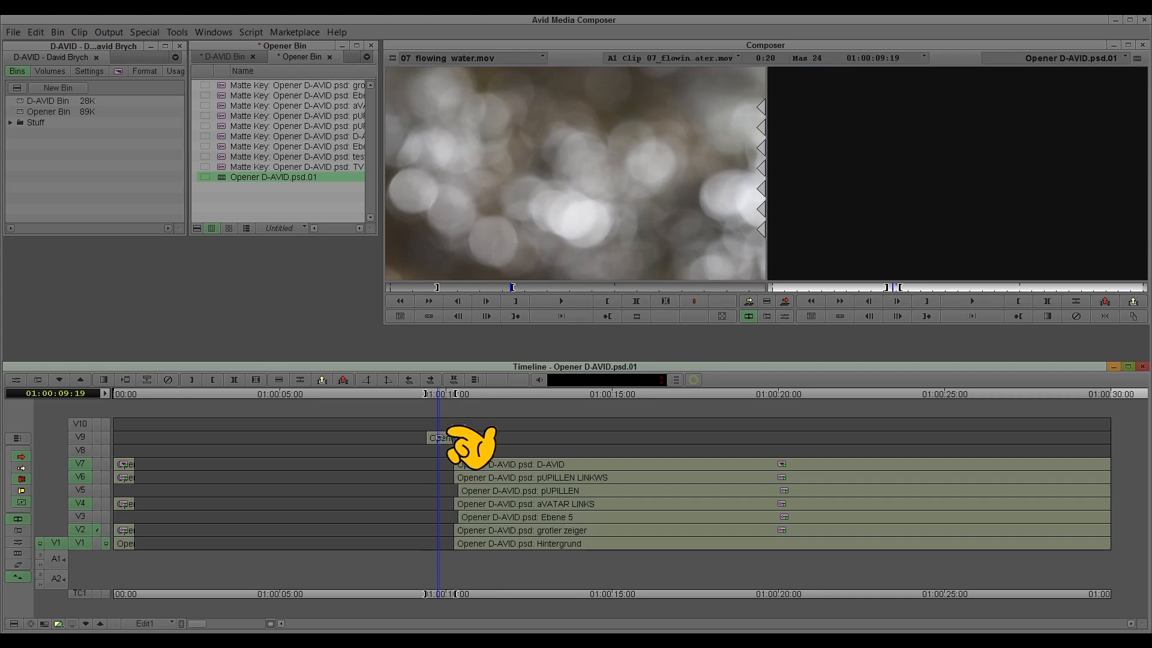
# Step into the collapsed clip on V9 to inspect its nested layers and step back out to the main sequence.
pyautogui.click(441, 438)
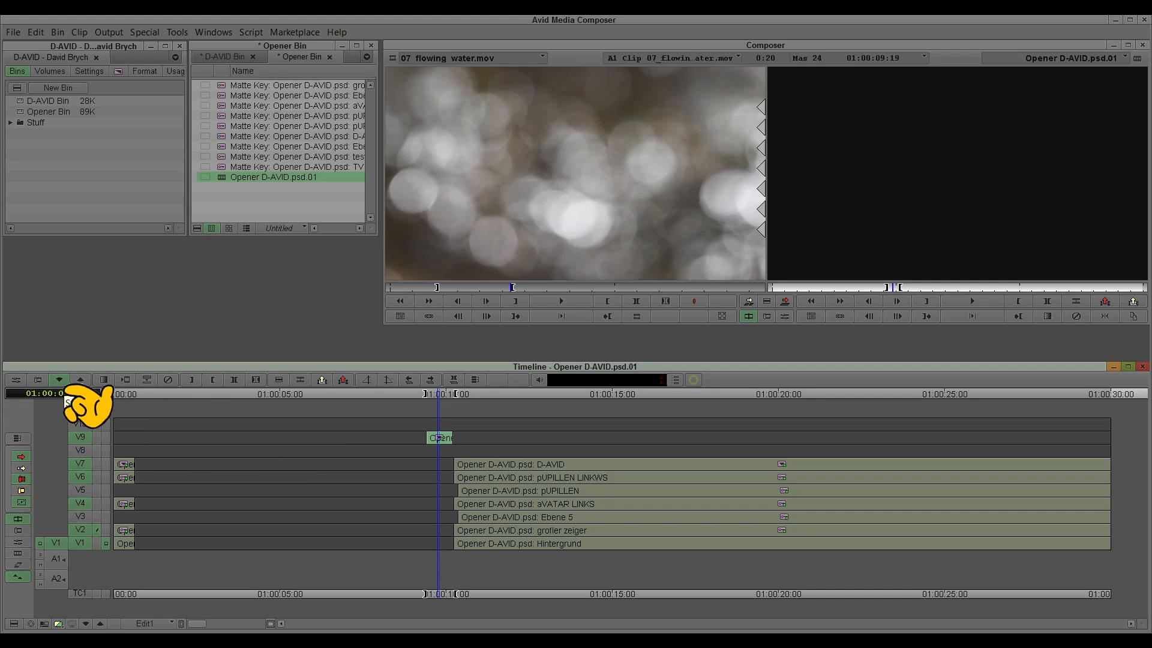
pyautogui.click(59, 379)
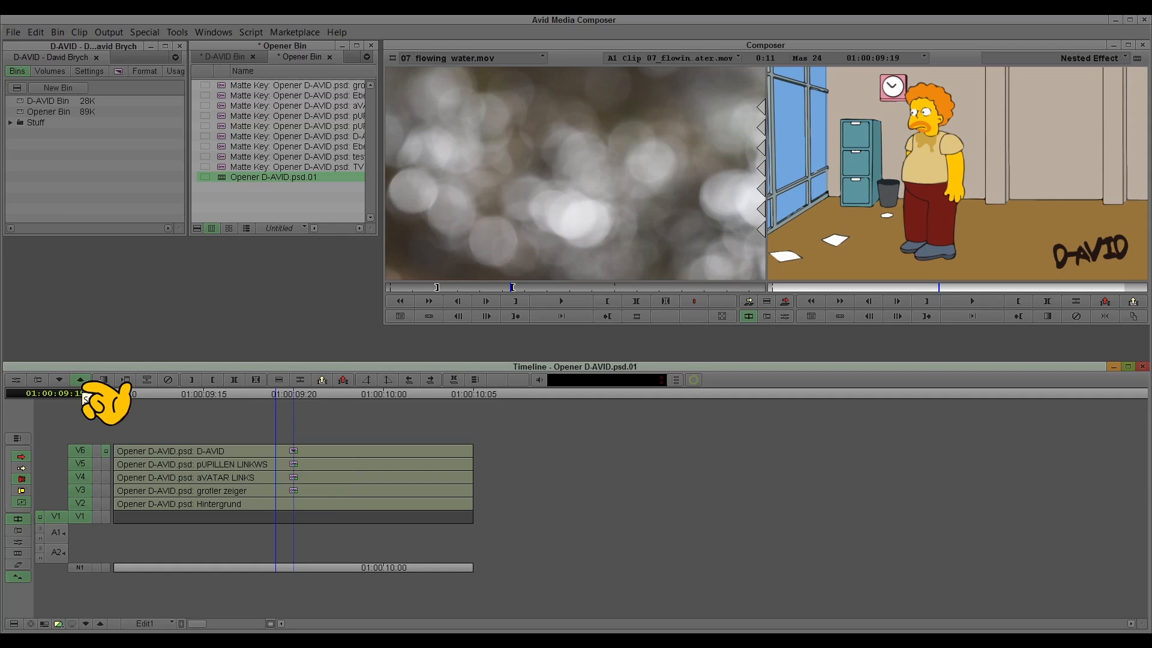
pyautogui.click(80, 379)
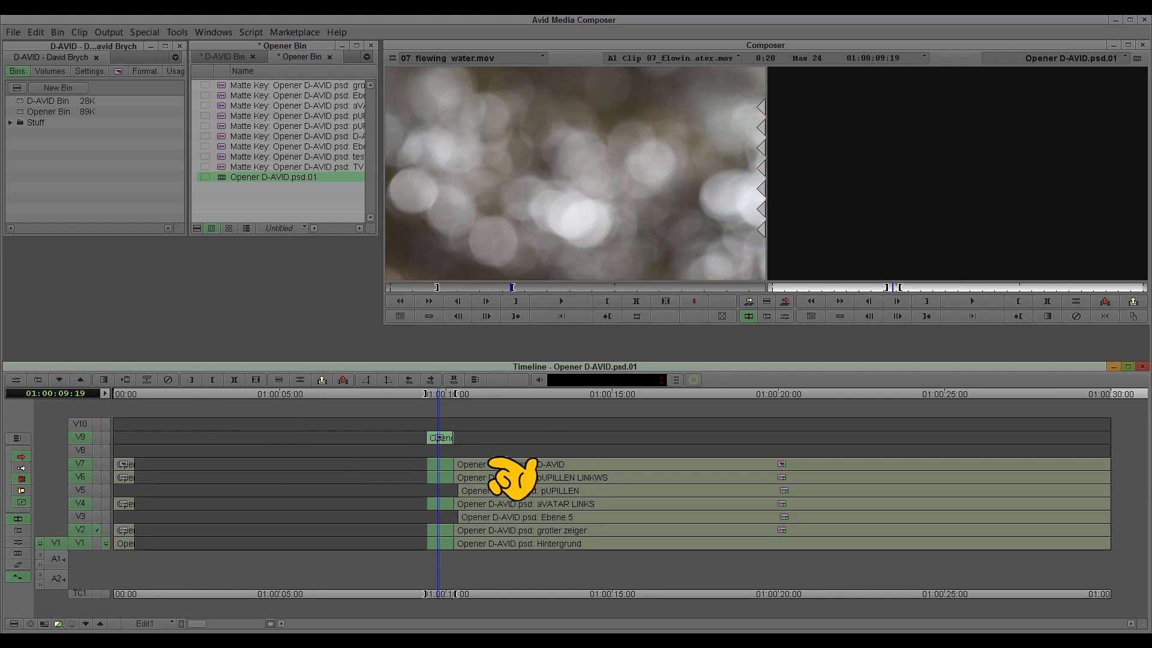
pyautogui.click(447, 438)
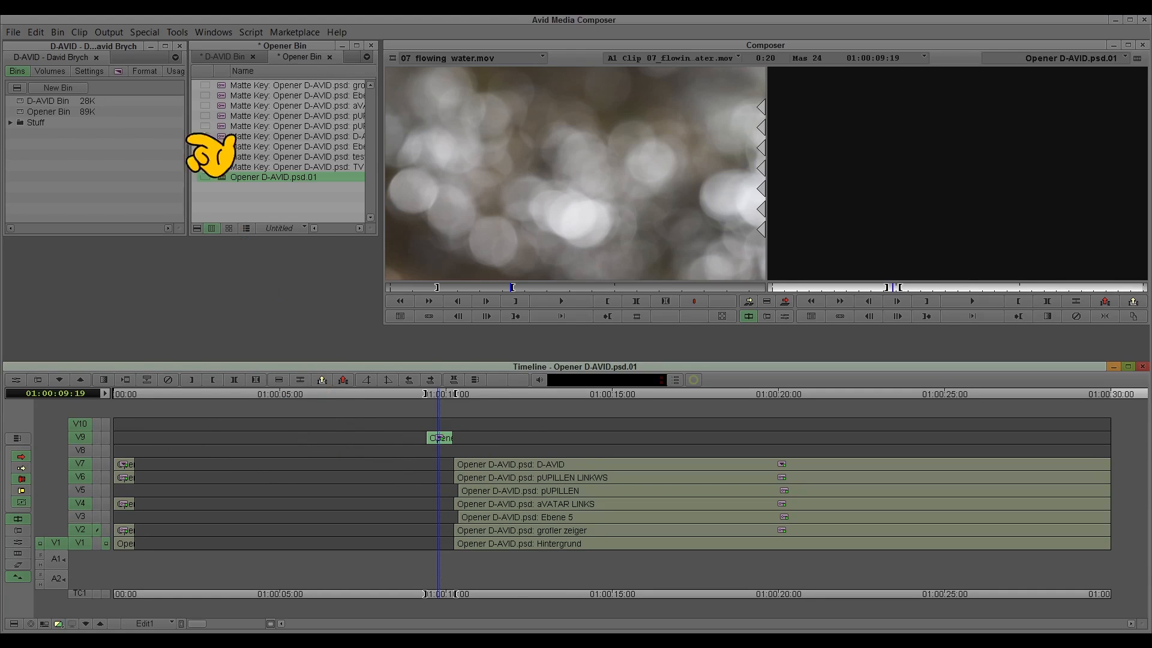
# Load D-AVID Sequence from the D-AVID Bin and remove the dissolve between 10_red_snale.mov and 07_flowing_water.mov.
pyautogui.click(237, 56)
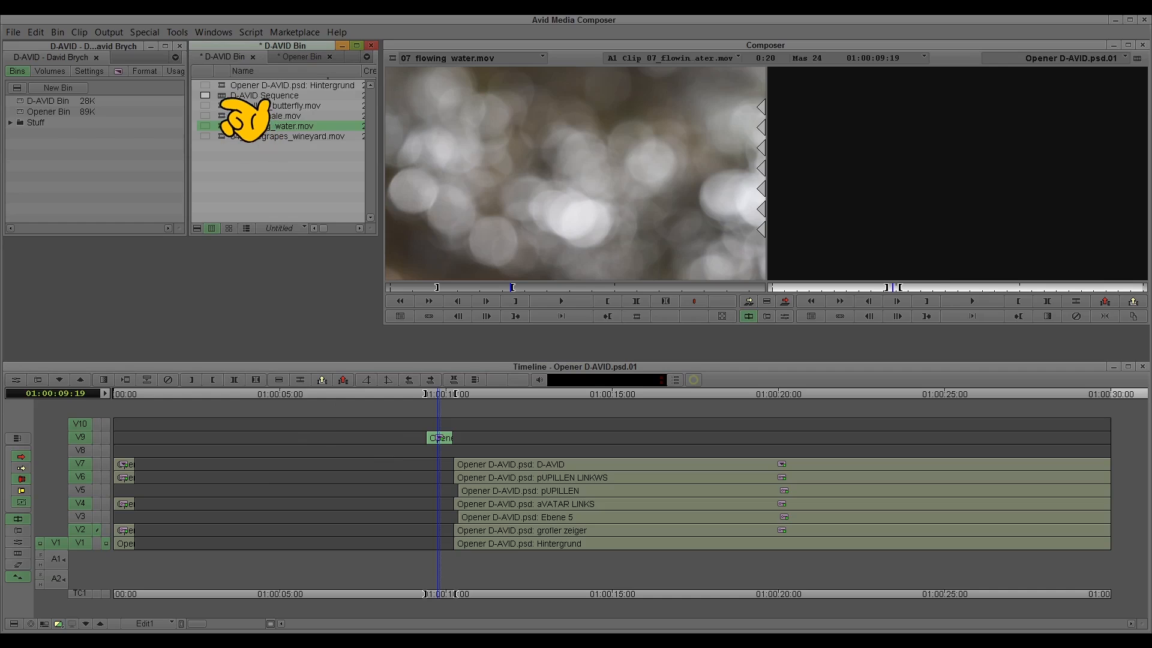
pyautogui.doubleClick(264, 96)
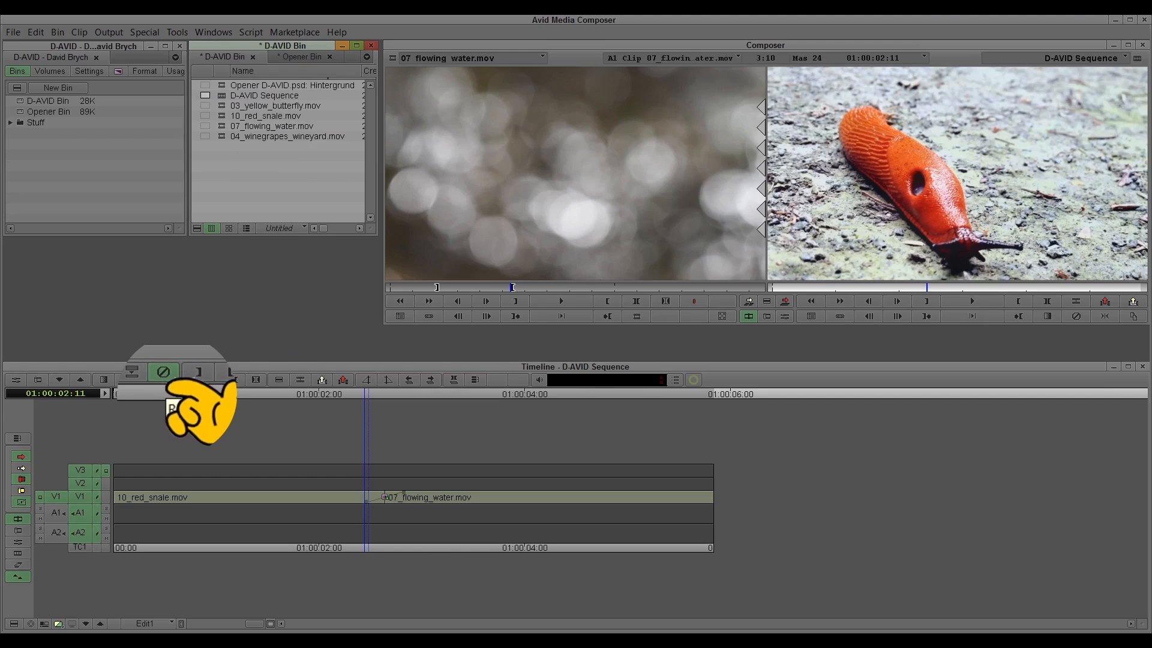
pyautogui.click(385, 395)
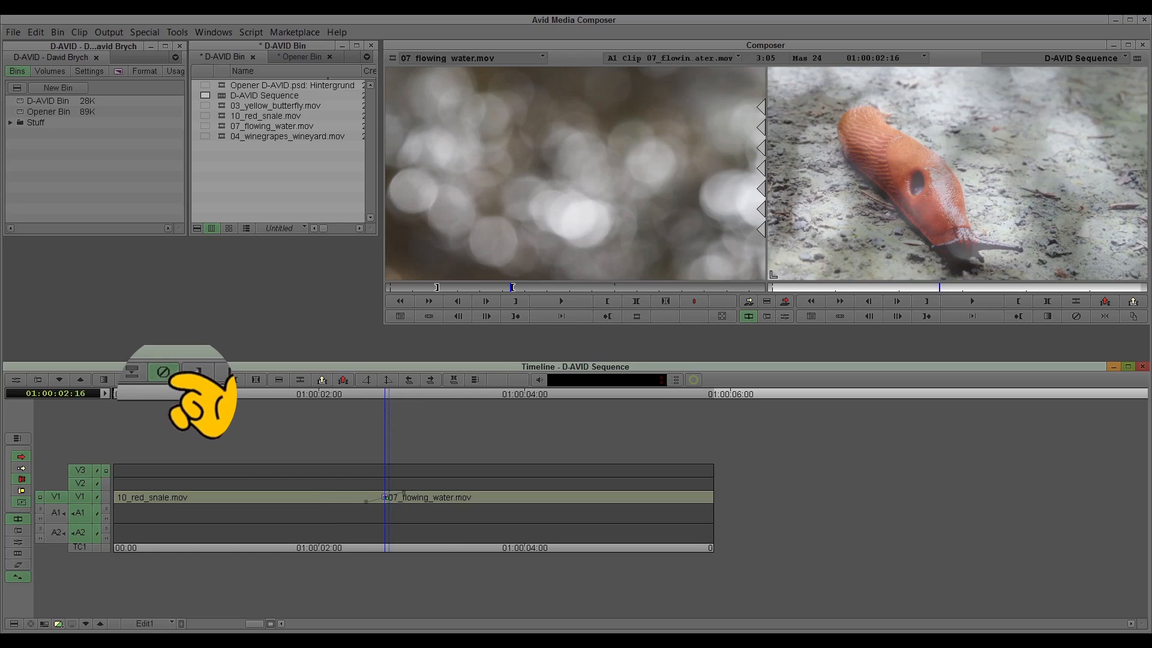
pyautogui.click(163, 372)
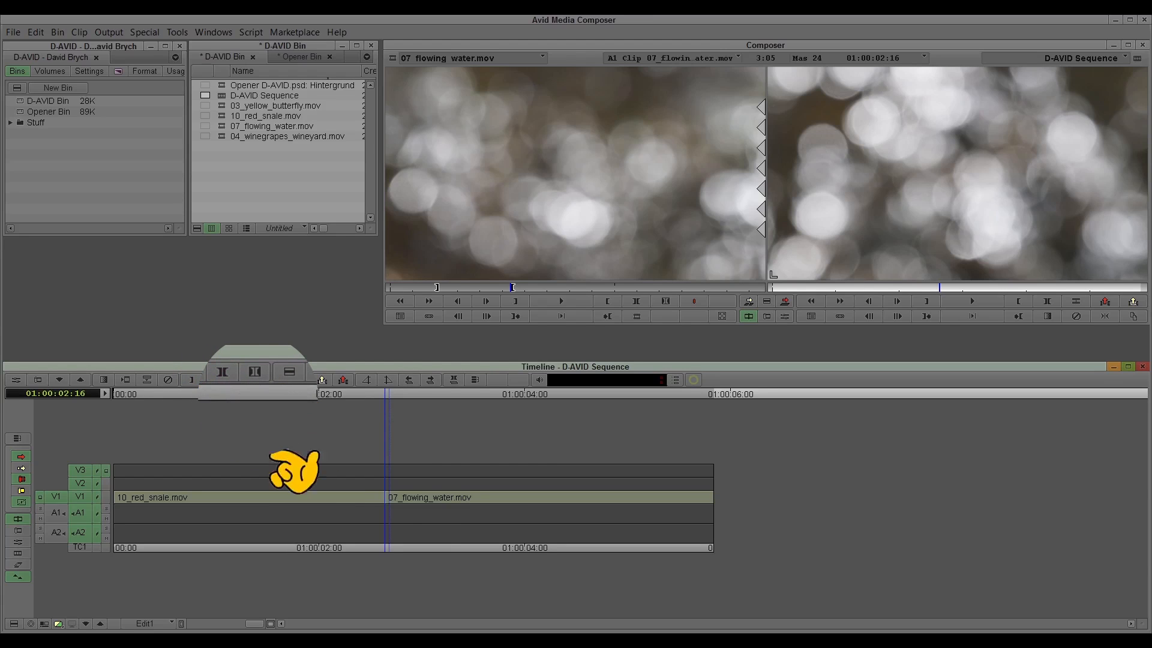
# Try marking the full length of the 07_flowing_water.mov clip and of the 10_red_snale.mov clip.
pyautogui.click(439, 515)
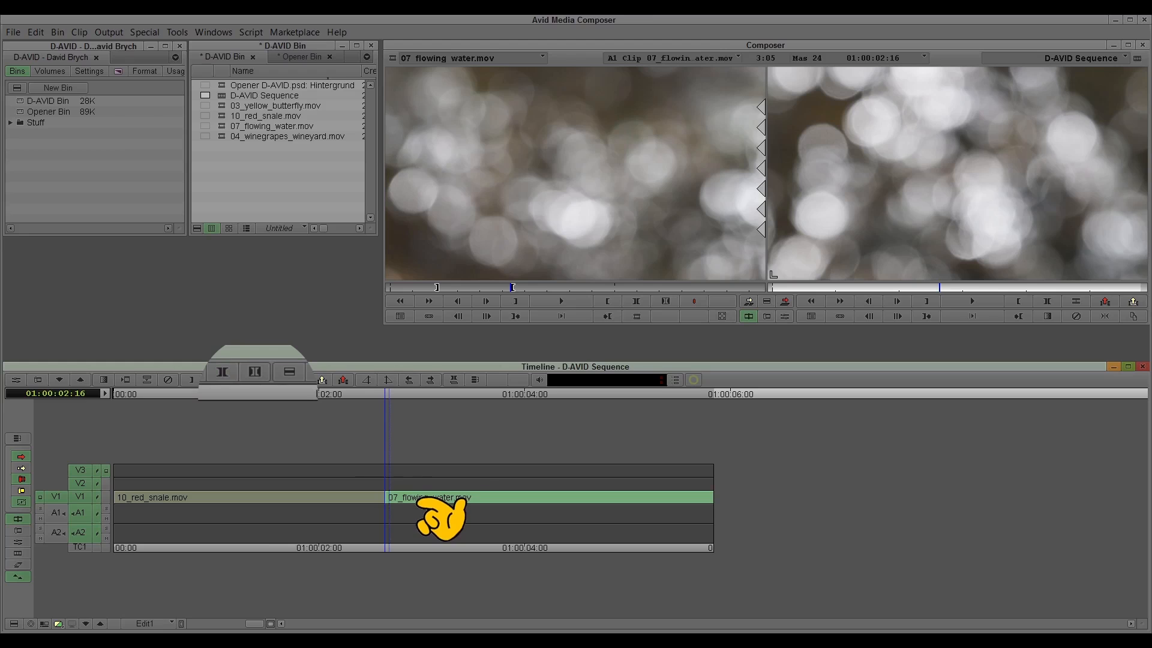
pyautogui.click(222, 371)
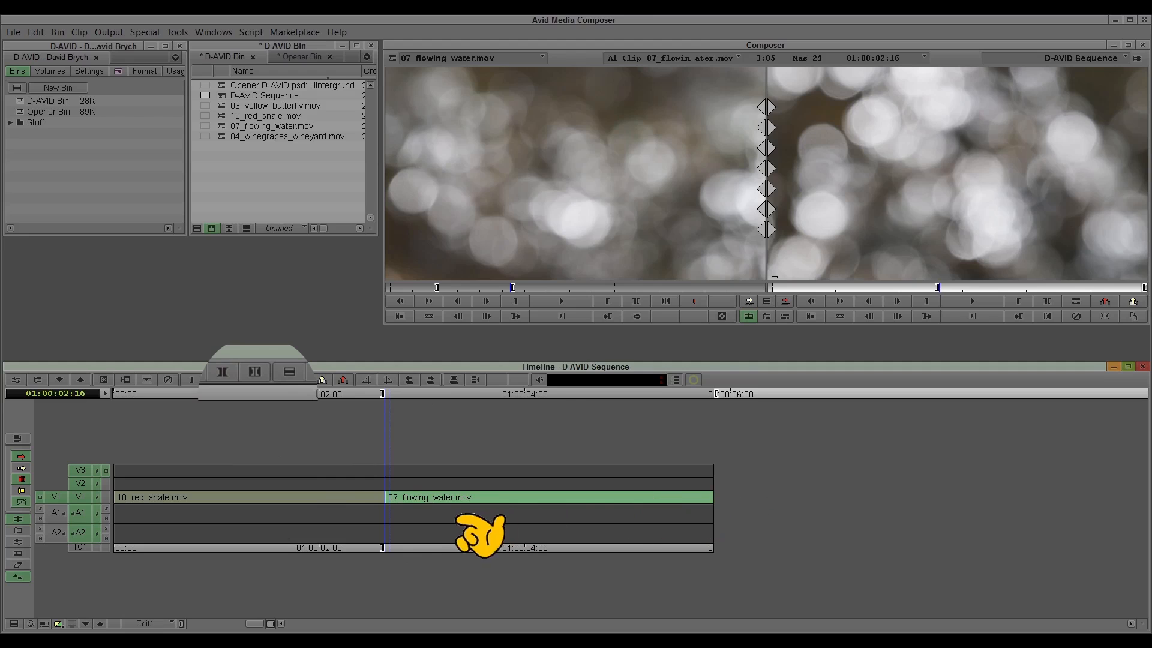
pyautogui.click(327, 501)
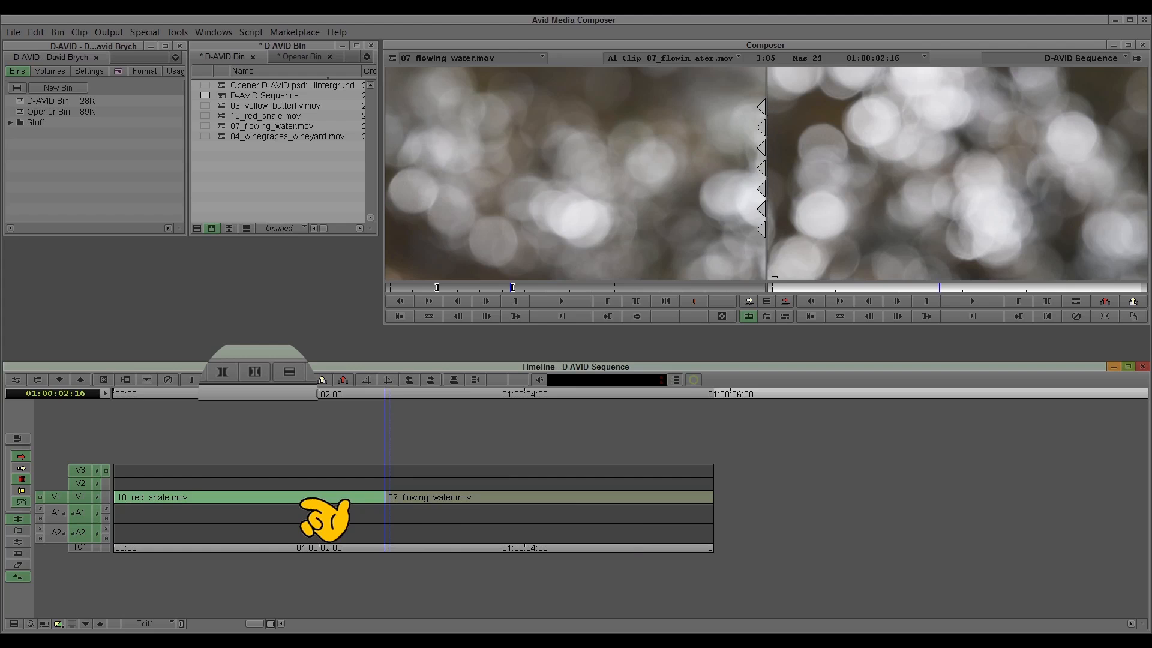
pyautogui.press('t')
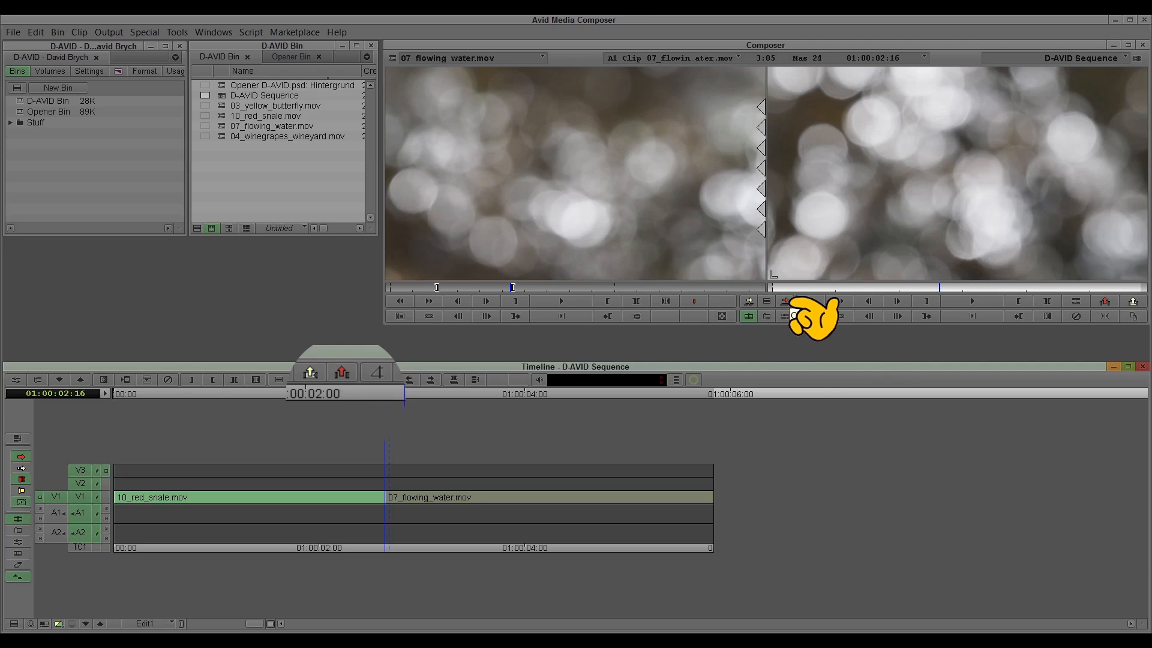
# Mark the end section of 10_red_snale.mov from 01:00:01:18 to 01:00:02:15.
pyautogui.moveTo(322, 416); pyautogui.dragTo(293, 414)
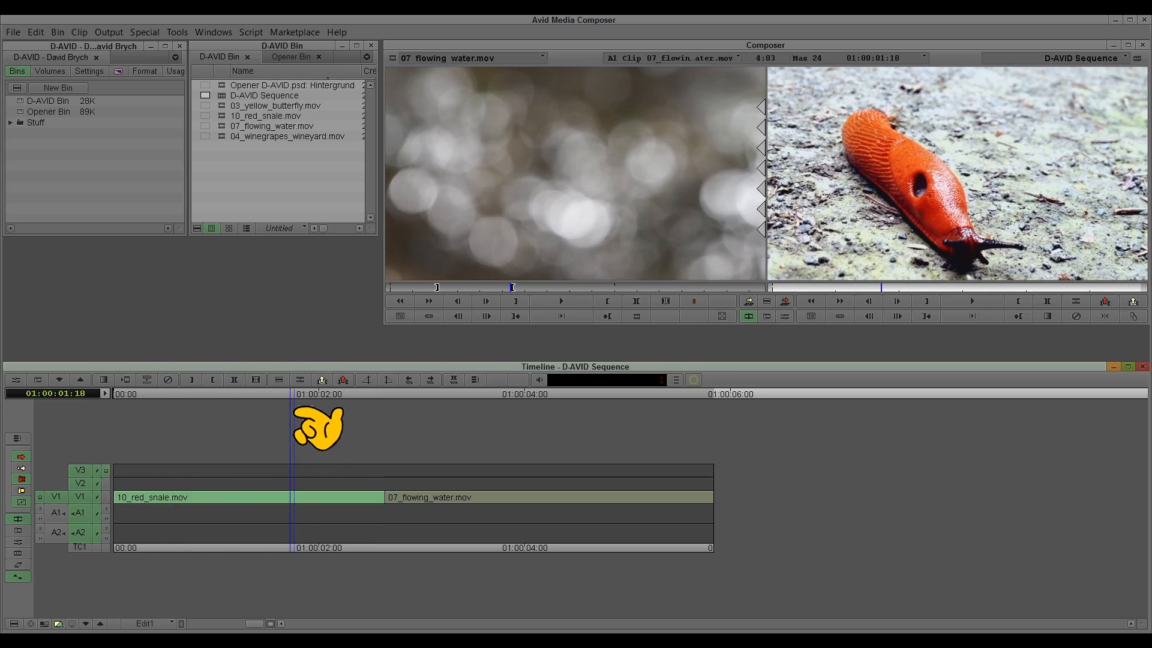
pyautogui.click(385, 413)
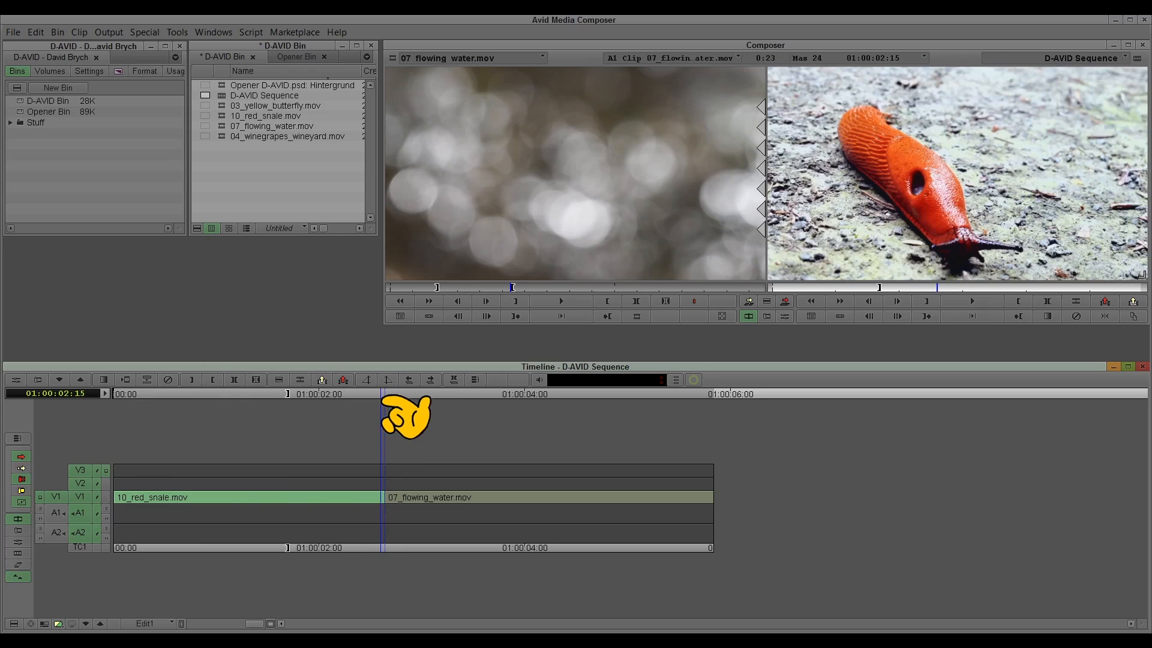
pyautogui.press('i')
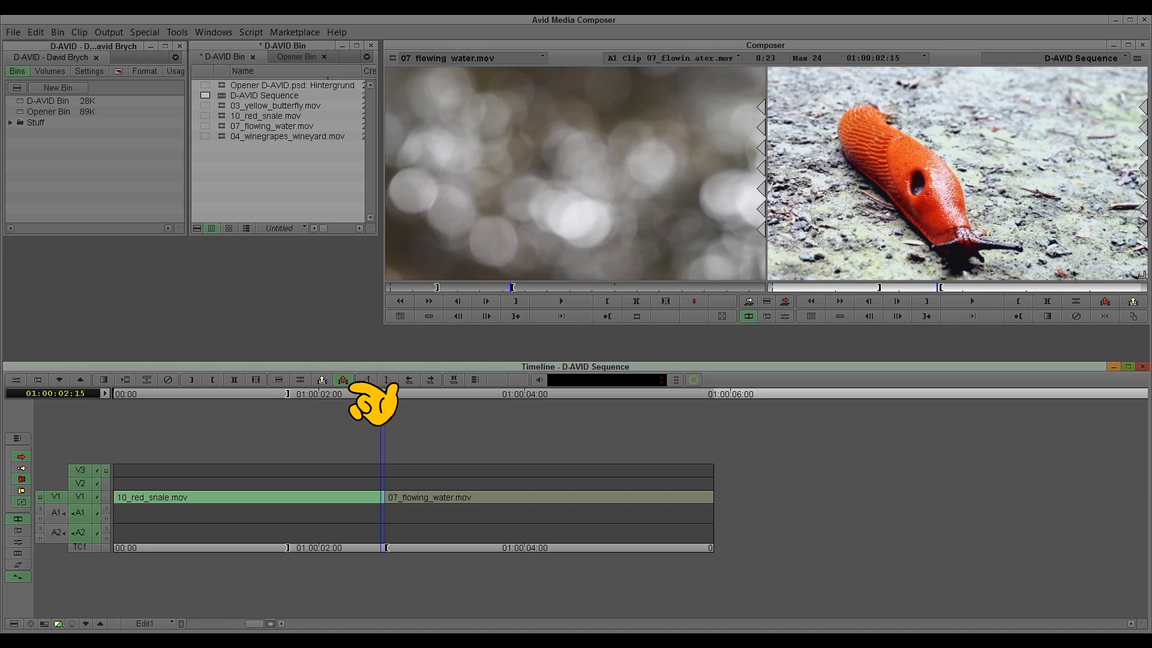
# Lift the marked section as a trial, undo the lift and extract the section so the gap closes.
pyautogui.click(343, 380)
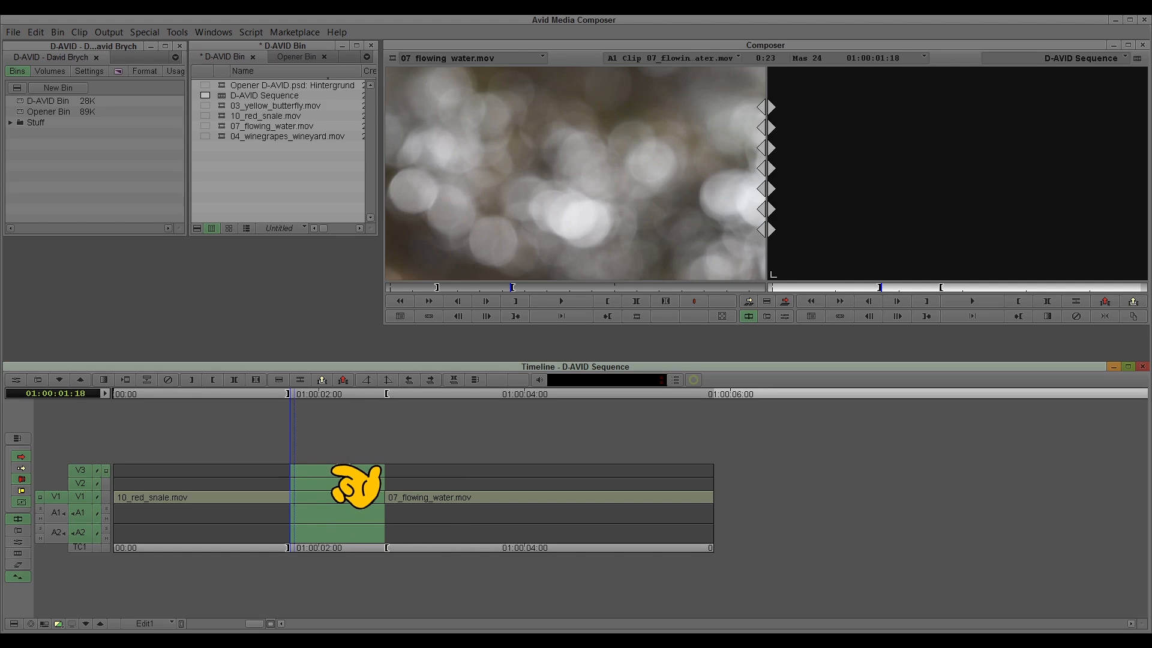
pyautogui.press('e')
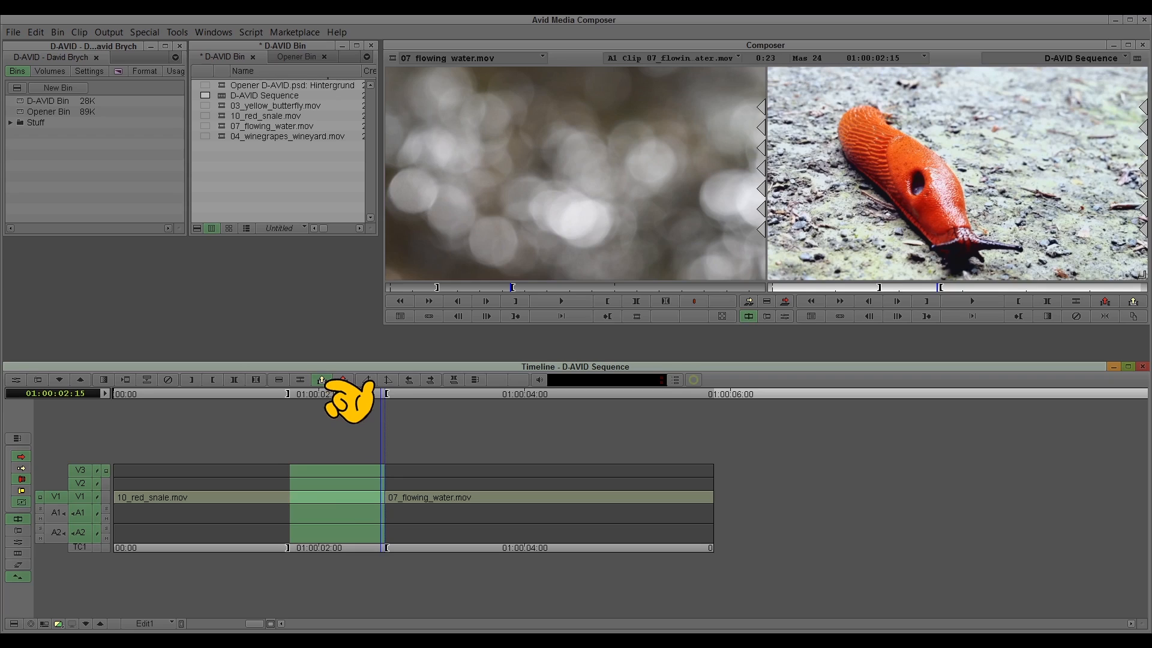
pyautogui.click(322, 380)
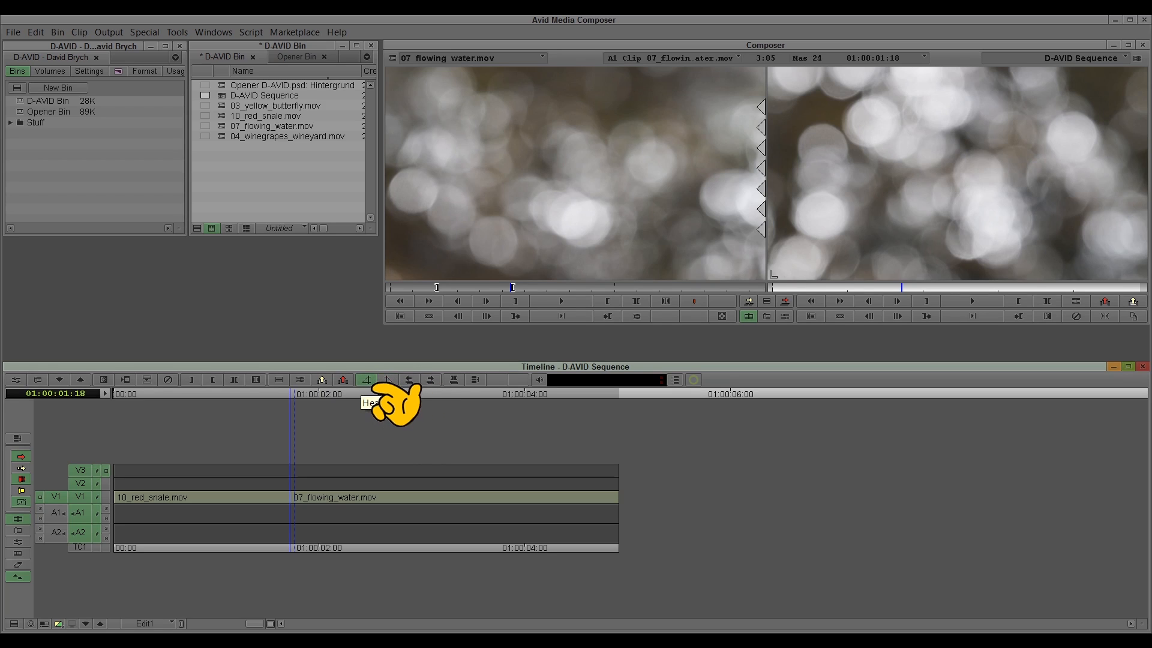
# Try Head Fade and Tail Fade on the 07_flowing_water.mov clip at 01:00:01:24 and remove the fade effect.
pyautogui.moveTo(303, 394); pyautogui.dragTo(318, 394)
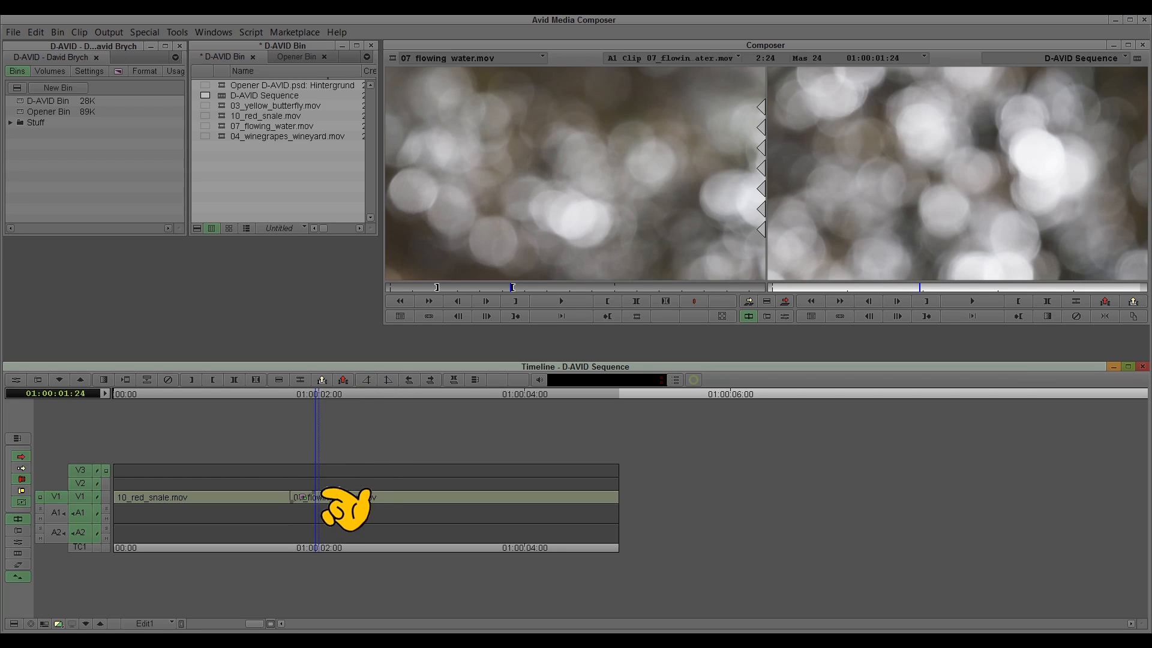
pyautogui.click(387, 381)
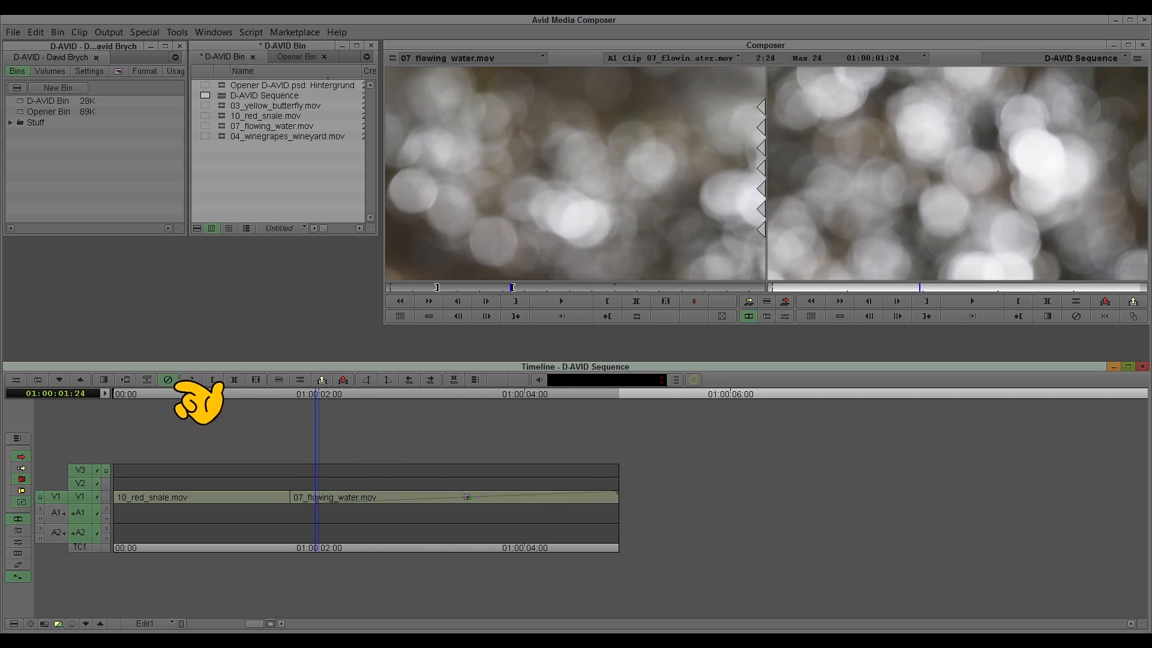
pyautogui.click(362, 394)
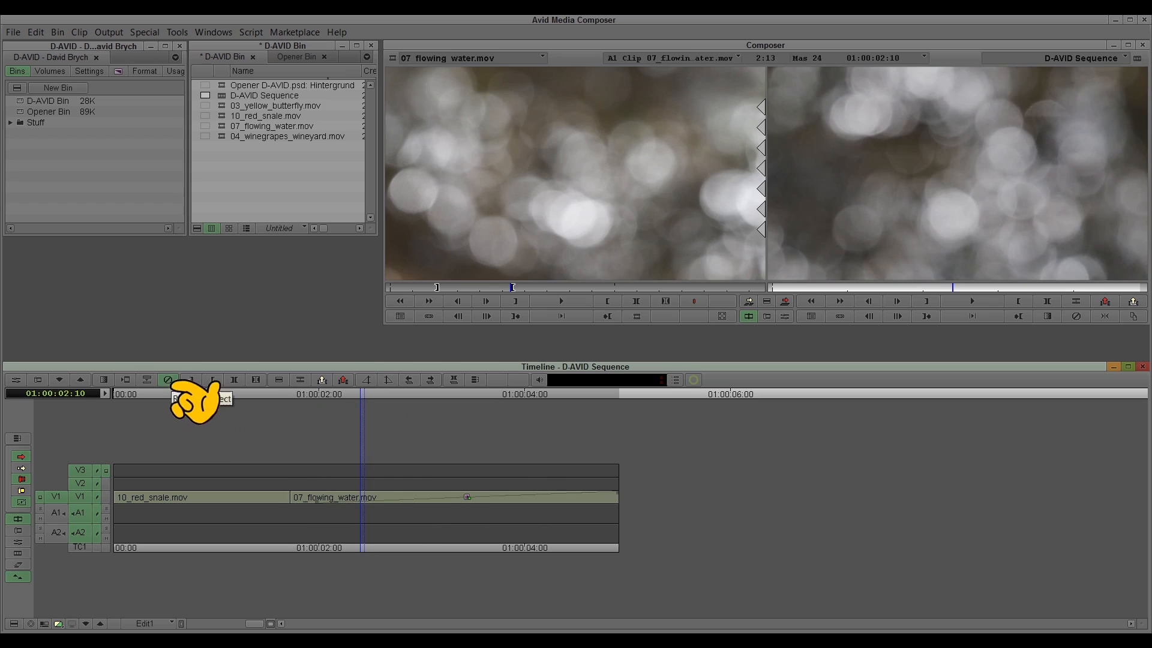
pyautogui.click(604, 394)
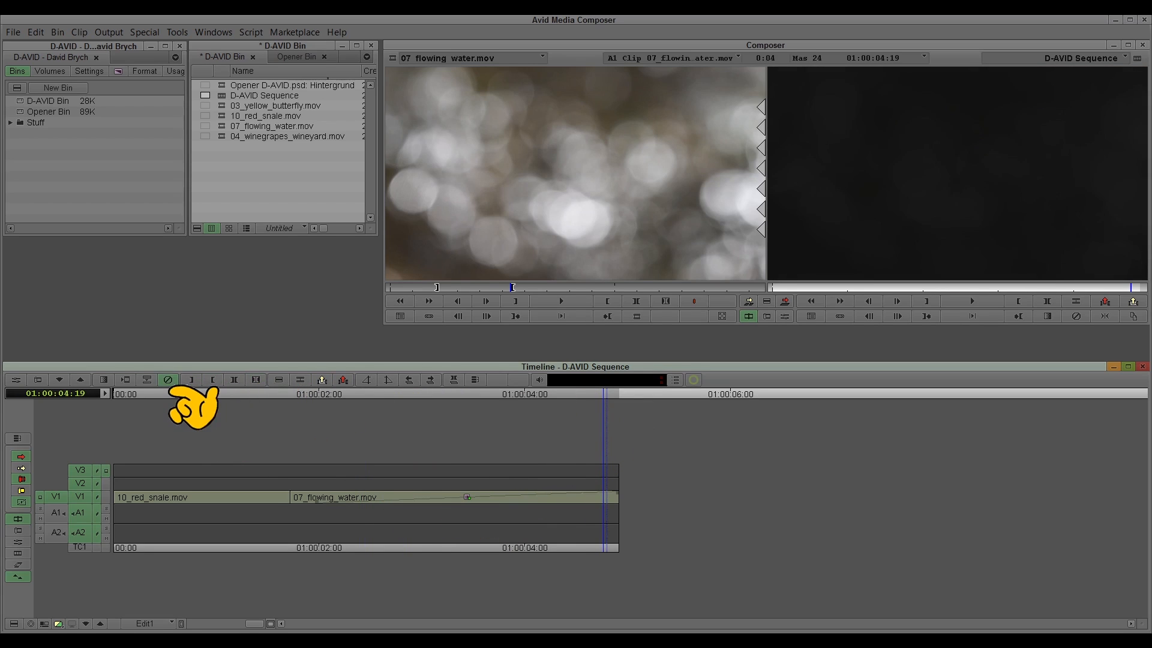
pyautogui.click(168, 380)
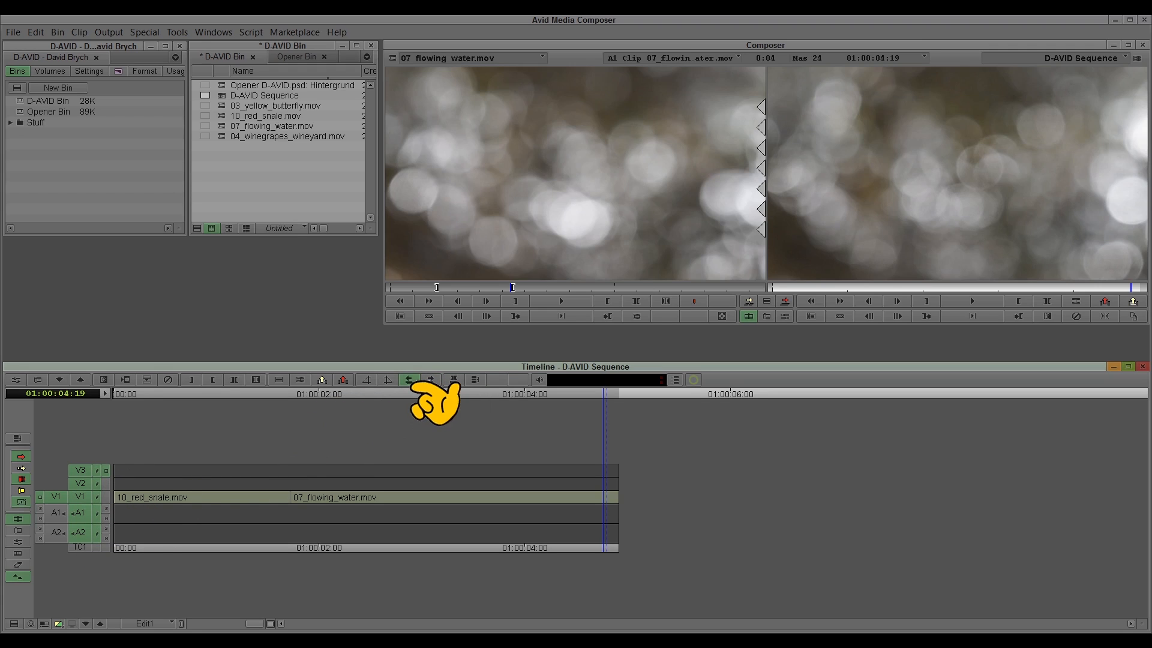
# Select all segments to the left from 01:00:01:16 and all segments to the right from 01:00:01:20.
pyautogui.click(285, 413)
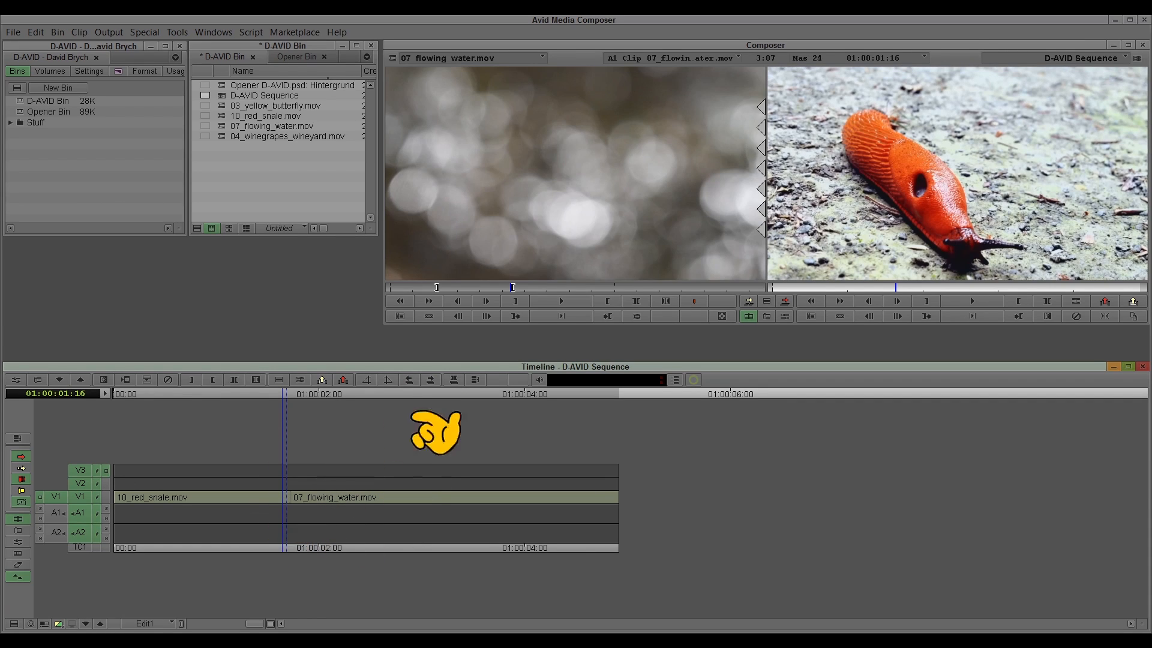
pyautogui.click(410, 382)
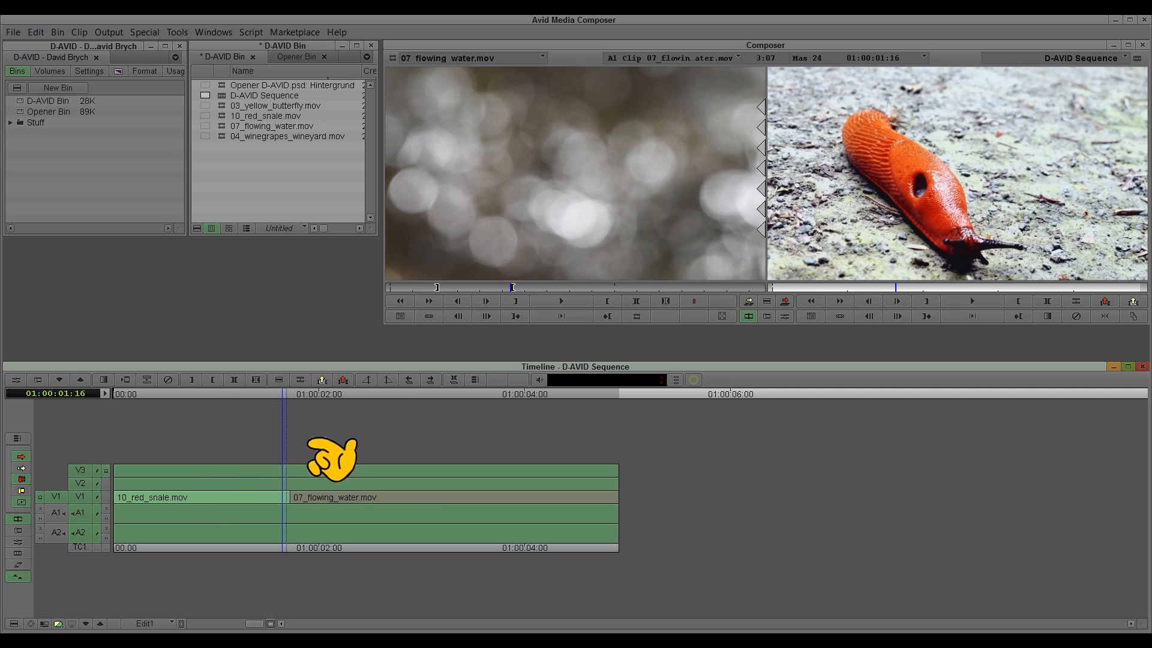
pyautogui.click(301, 394)
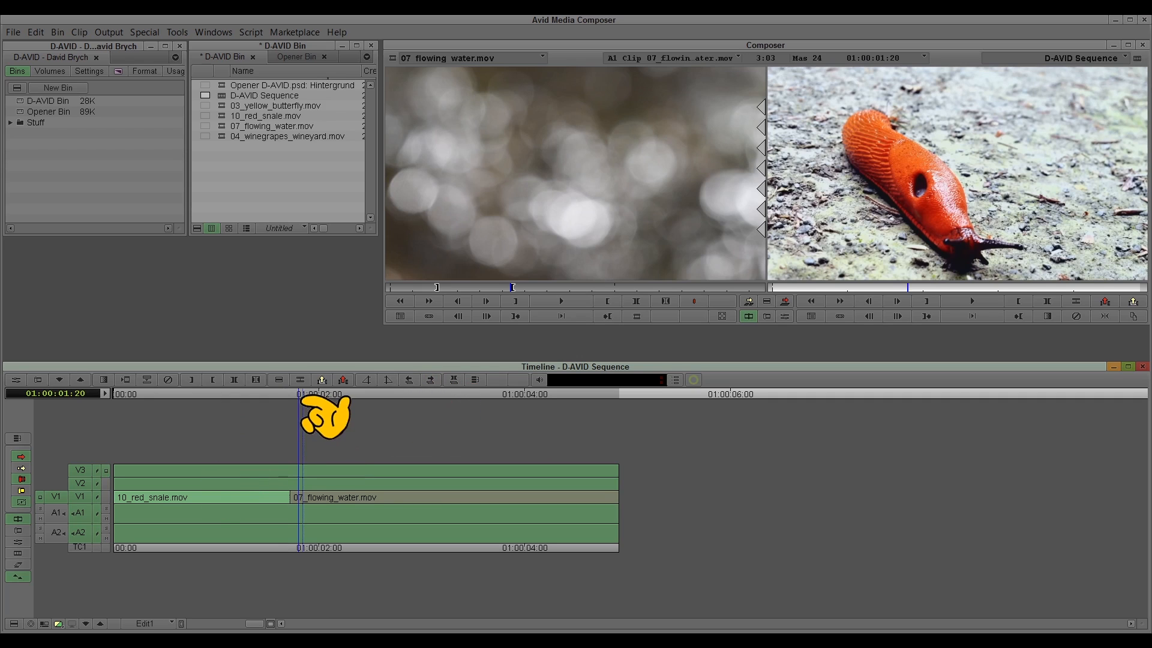
pyautogui.click(429, 382)
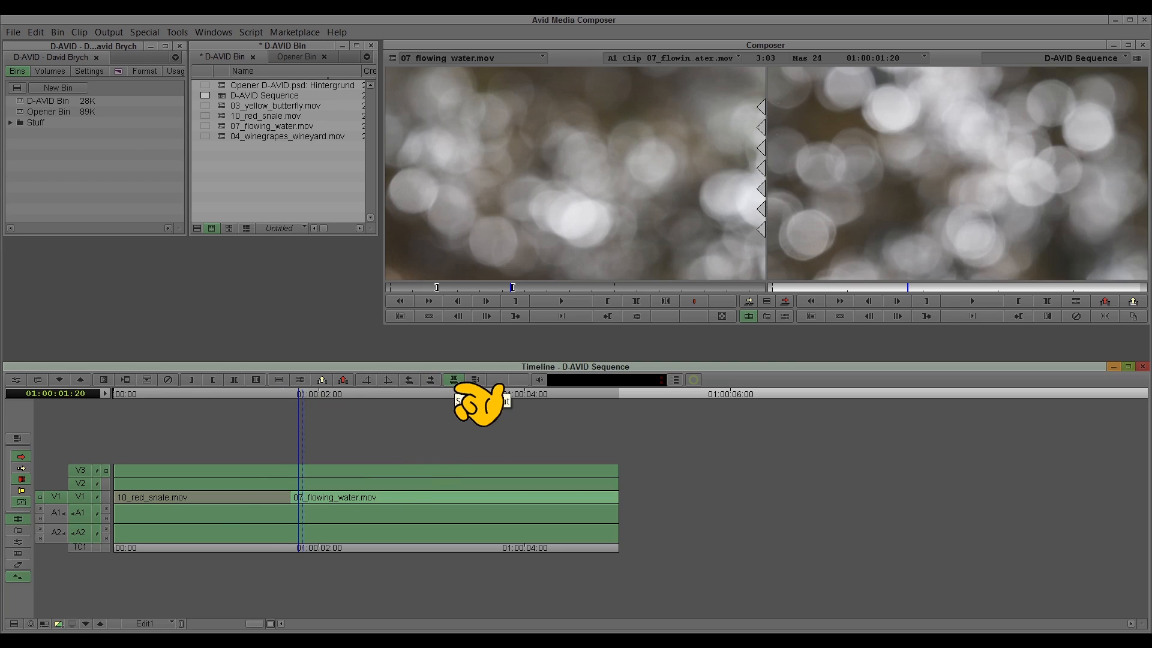
# Mark a range in 07_flowing_water.mov ending at 01:00:03:13, select the segments within the marks and clear the selection and marks.
pyautogui.click(357, 420)
pyautogui.click(316, 394)
pyautogui.press('i')
pyautogui.click(478, 395)
pyautogui.press('o')
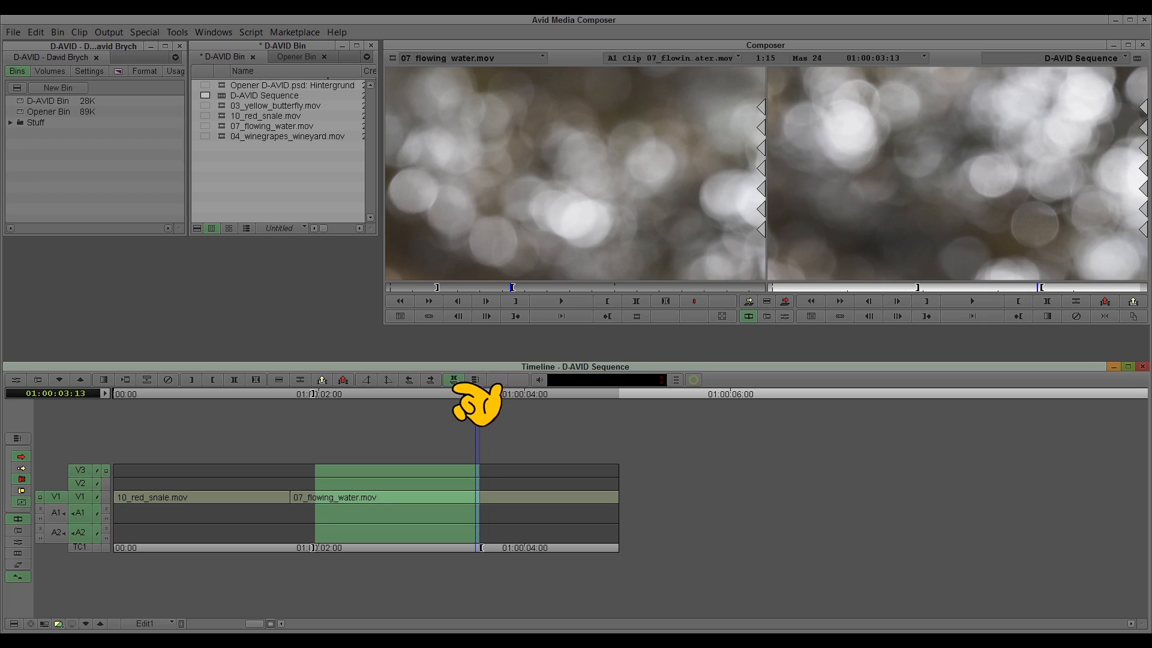
pyautogui.click(456, 381)
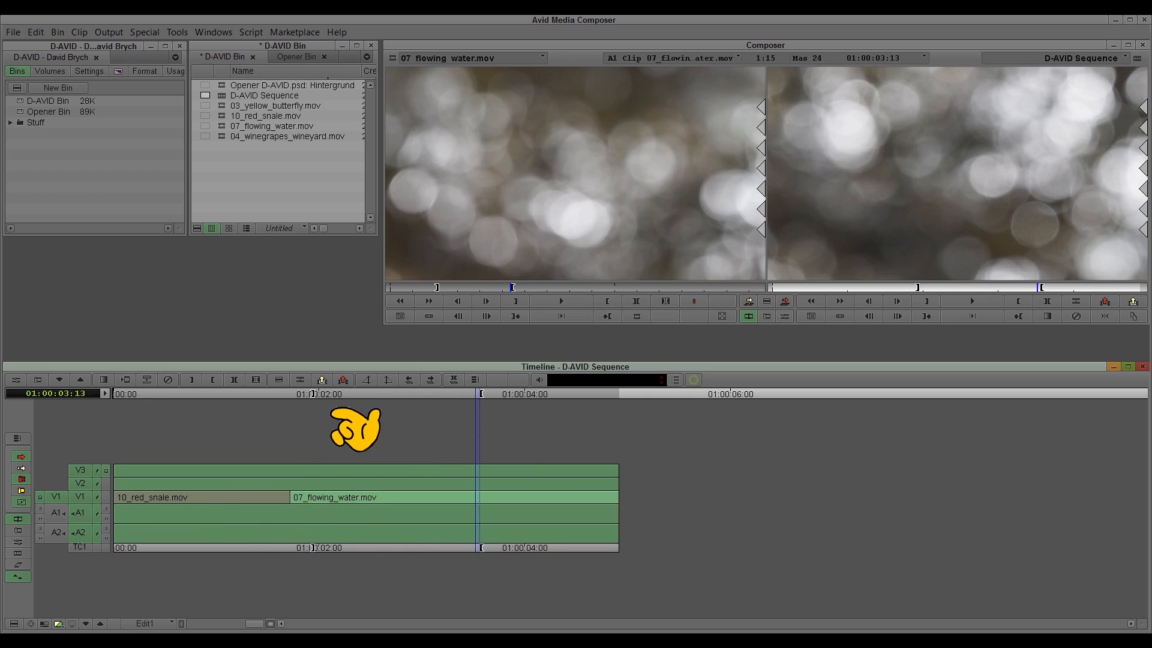
pyautogui.click(447, 420)
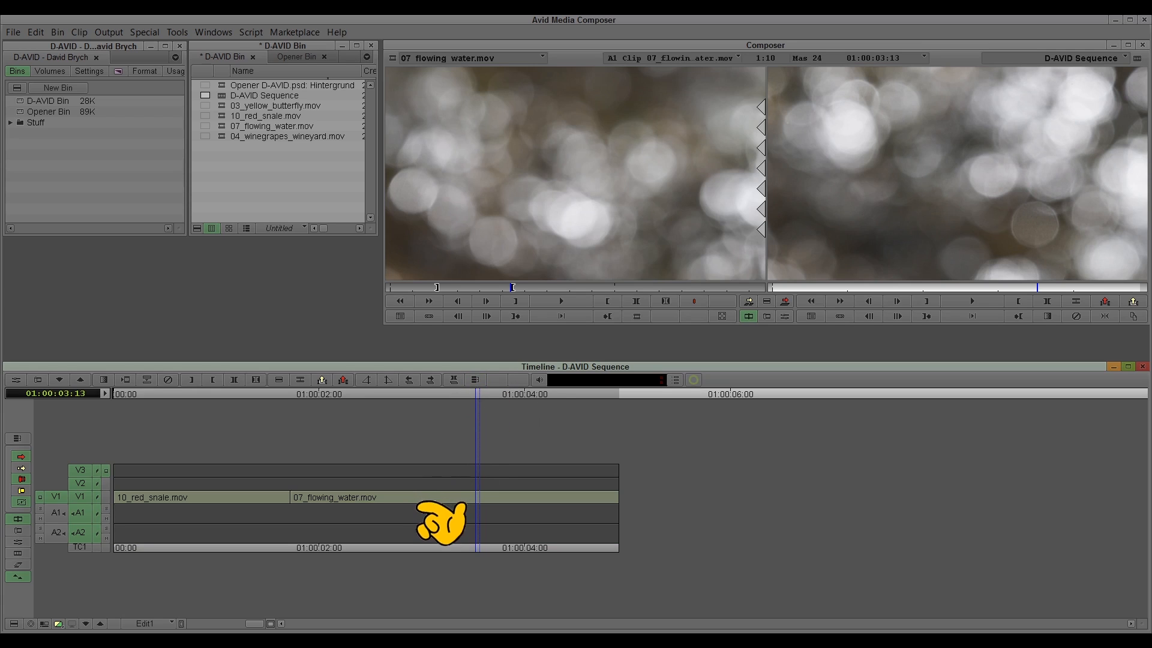
# Overwrite the 07_flowing_water.mov segment from its source clip with audio on A1 and A2, and park the playhead at 01:00:02:02.
pyautogui.click(498, 231)
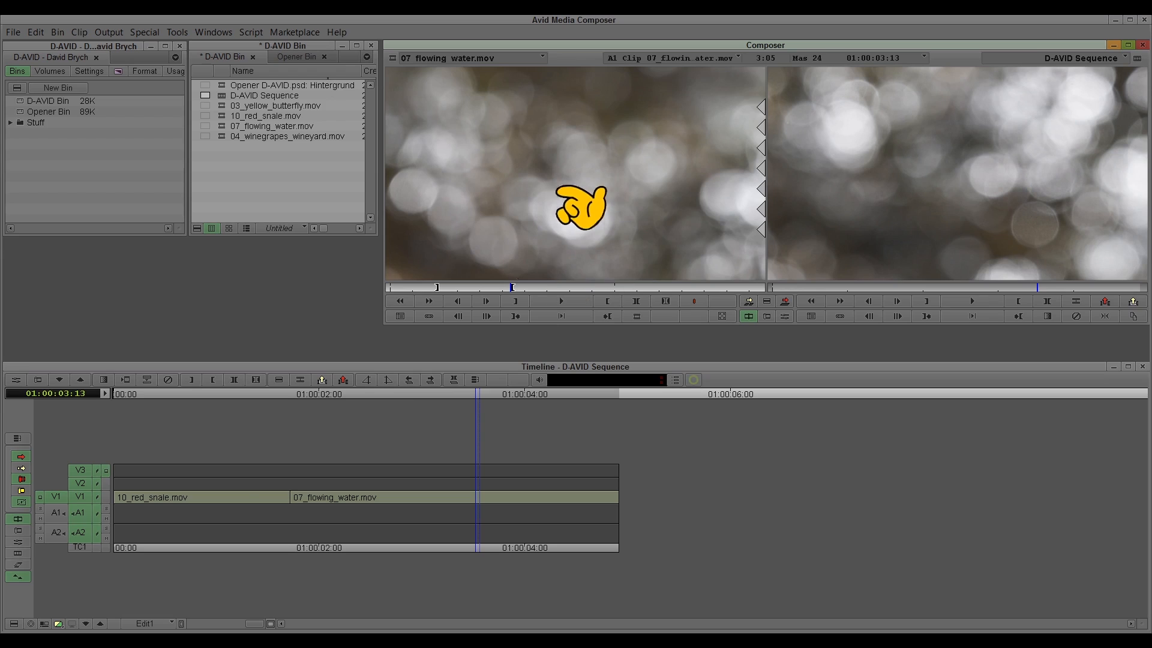
pyautogui.click(78, 535)
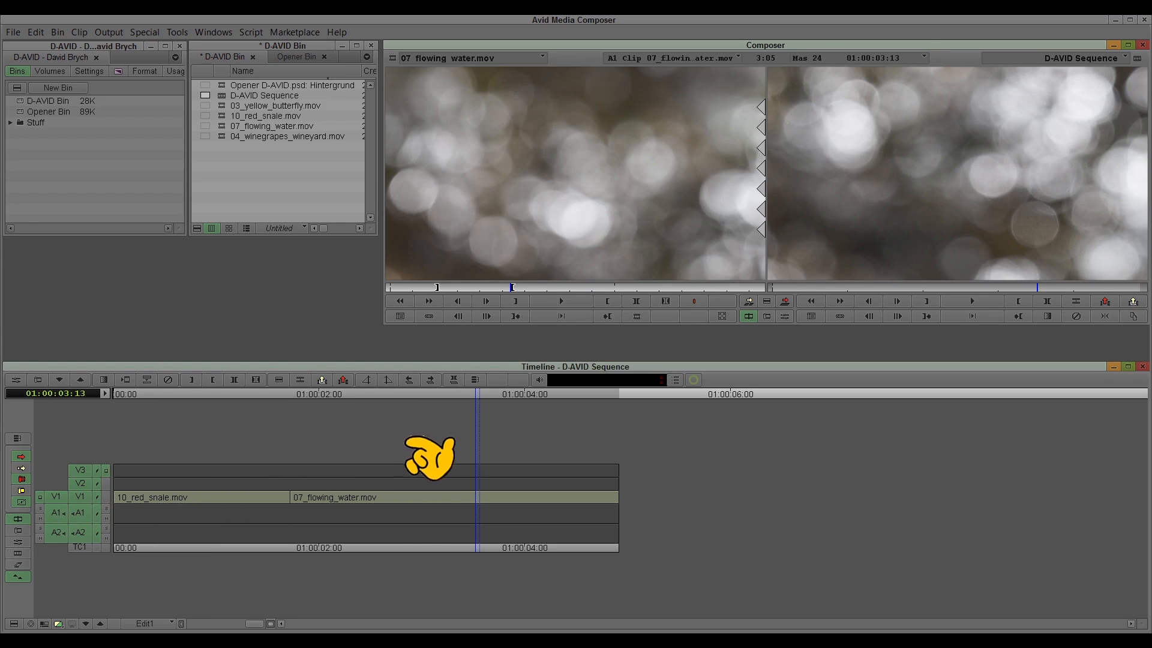
pyautogui.click(442, 497)
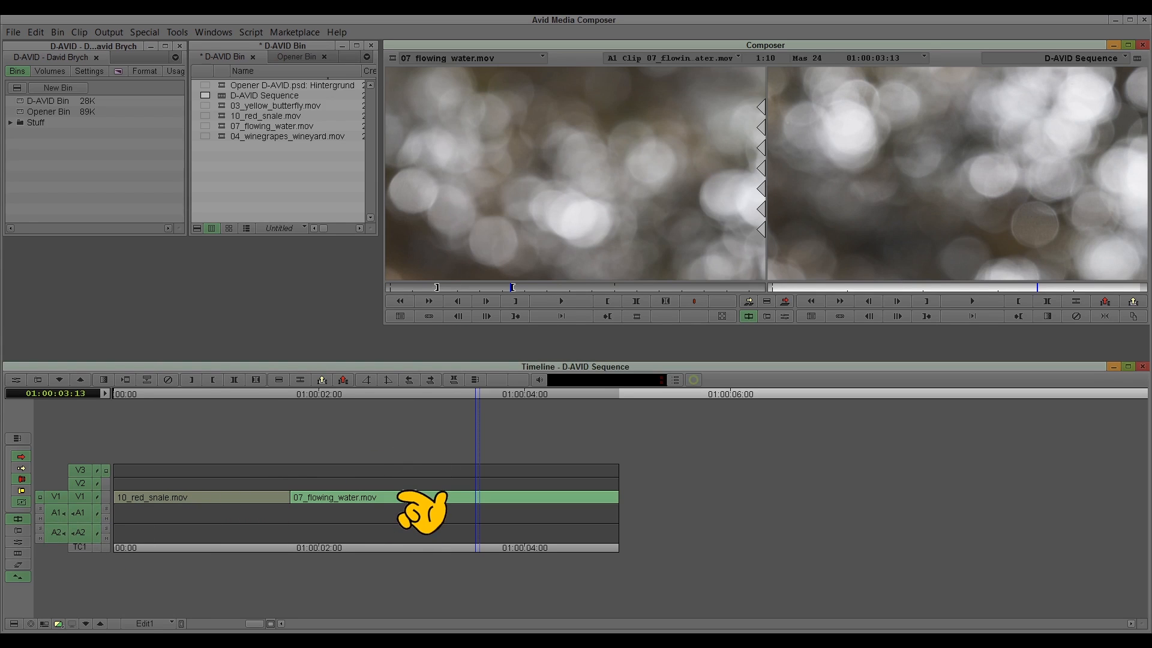
pyautogui.press('b')
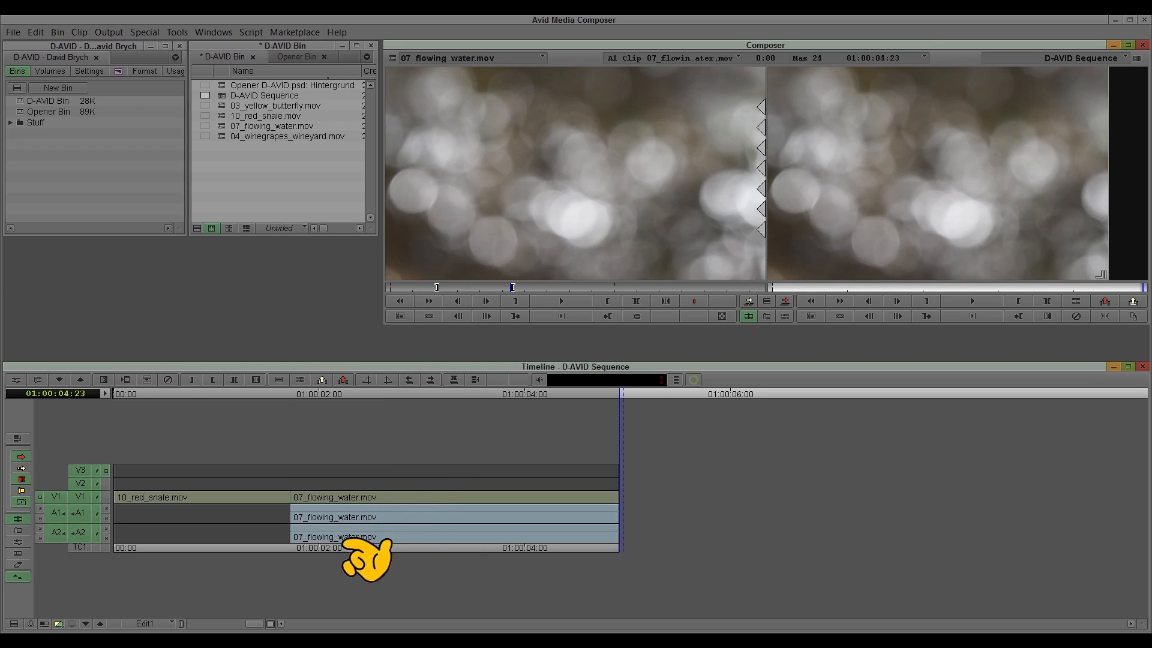
pyautogui.click(333, 420)
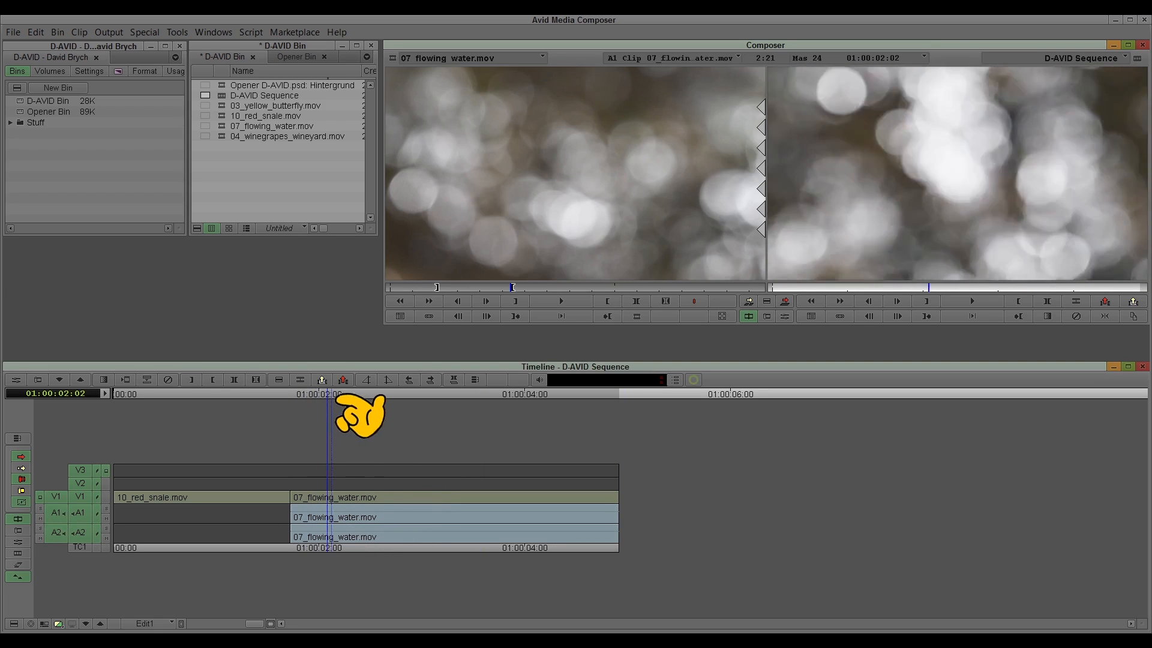
# Try to shift the separate video and A2 segments of 07_flowing_water.mov out of sync on the timeline, and undo the moves.
pyautogui.moveTo(375, 518); pyautogui.dragTo(385, 571)
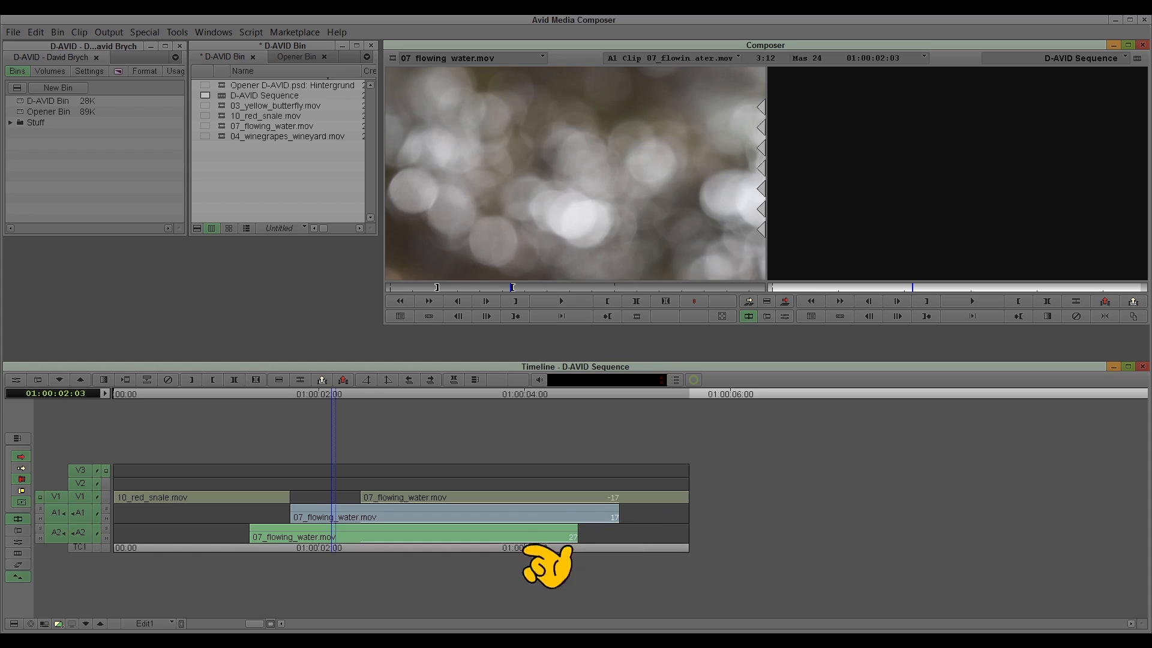
pyautogui.hotkey('ctrl', 'z')
pyautogui.hotkey('ctrl', 'z')
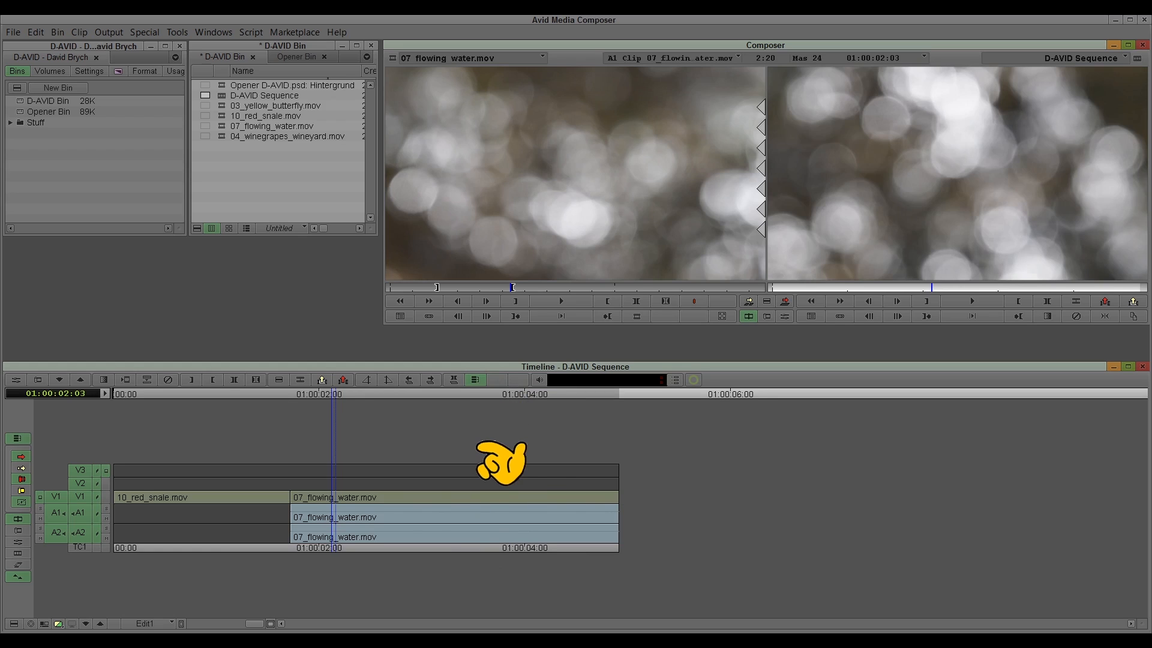
# Select the video and audio segments of 07_flowing_water.mov together with Link Selection enabled, then disable it and clear the selection.
pyautogui.click(423, 522)
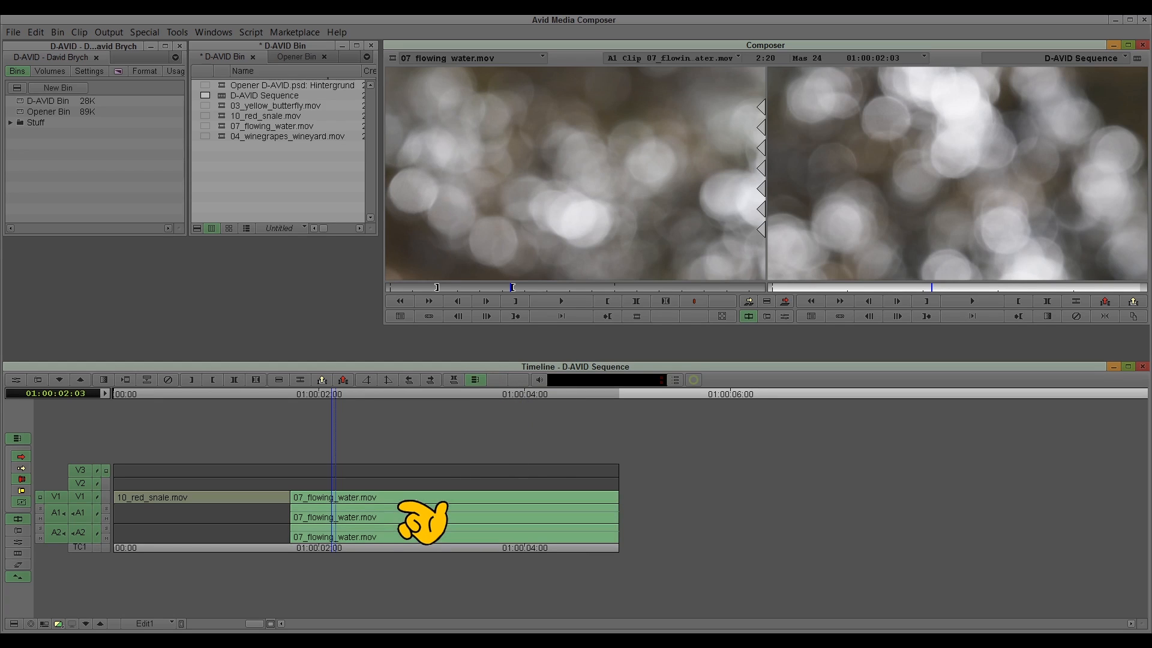
pyautogui.moveTo(423, 522)
pyautogui.mouseDown()
pyautogui.moveTo(525, 522)
pyautogui.moveTo(419, 520)
pyautogui.moveTo(430, 513)
pyautogui.mouseUp()
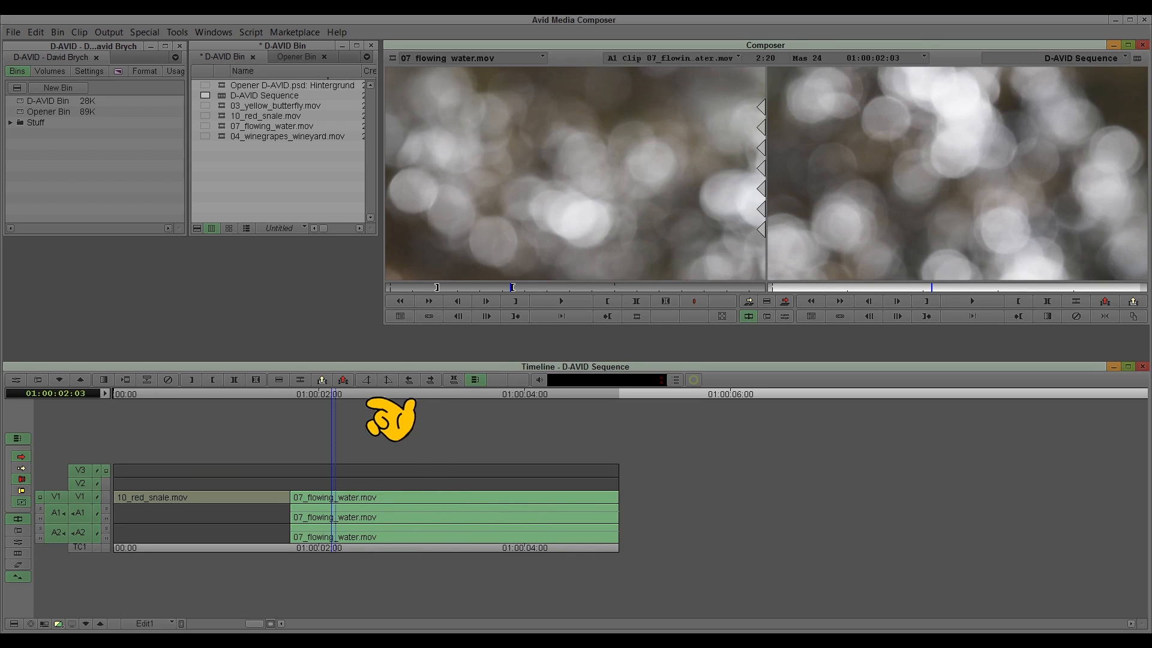
pyautogui.click(477, 379)
pyautogui.click(464, 418)
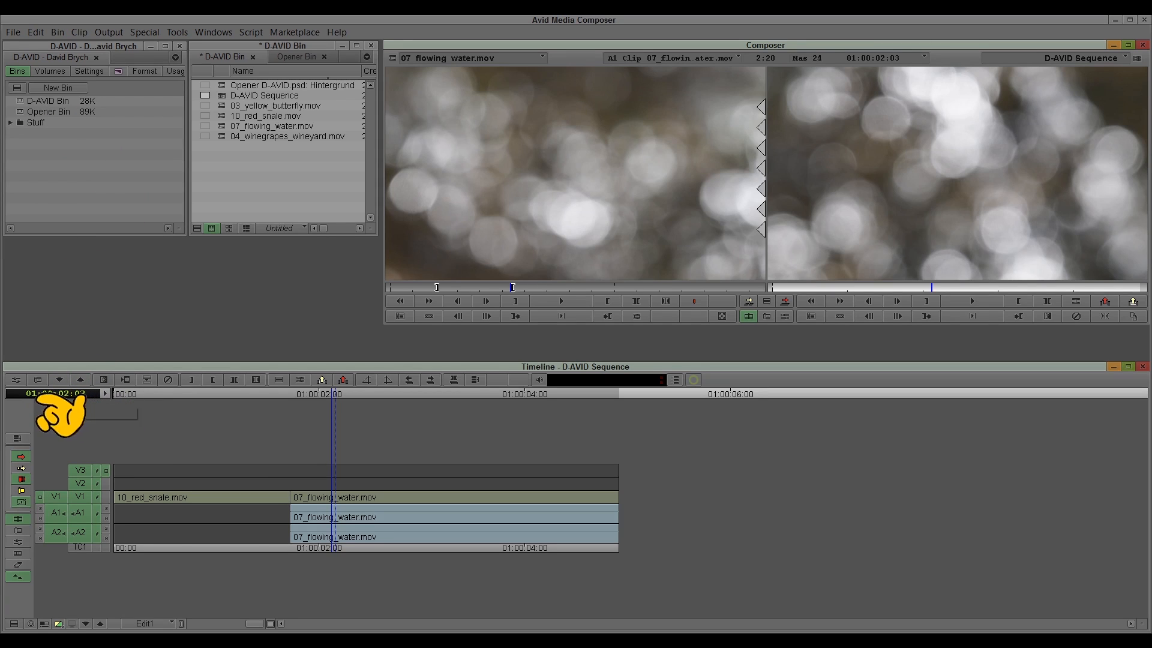
# Try moving 10_red_snale.mov on V1 over the start of 07_flowing_water.mov in Lift/Overwrite segment mode, and undo the move.
pyautogui.moveTo(120, 414); pyautogui.dragTo(328, 423)
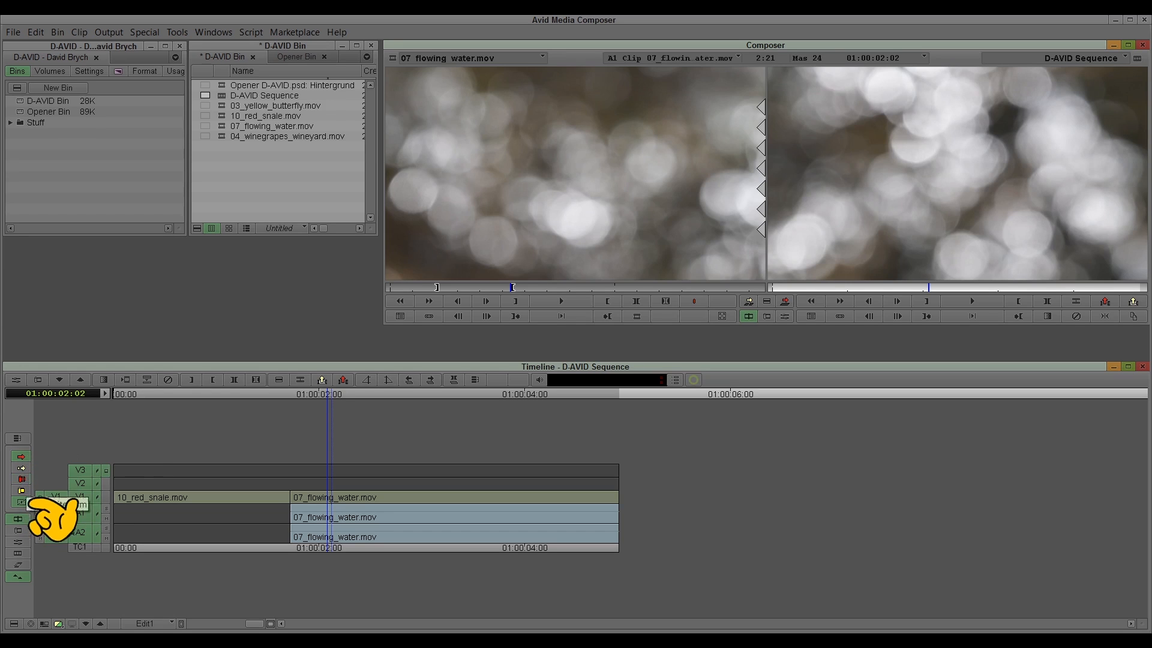
pyautogui.moveTo(242, 505); pyautogui.dragTo(336, 504)
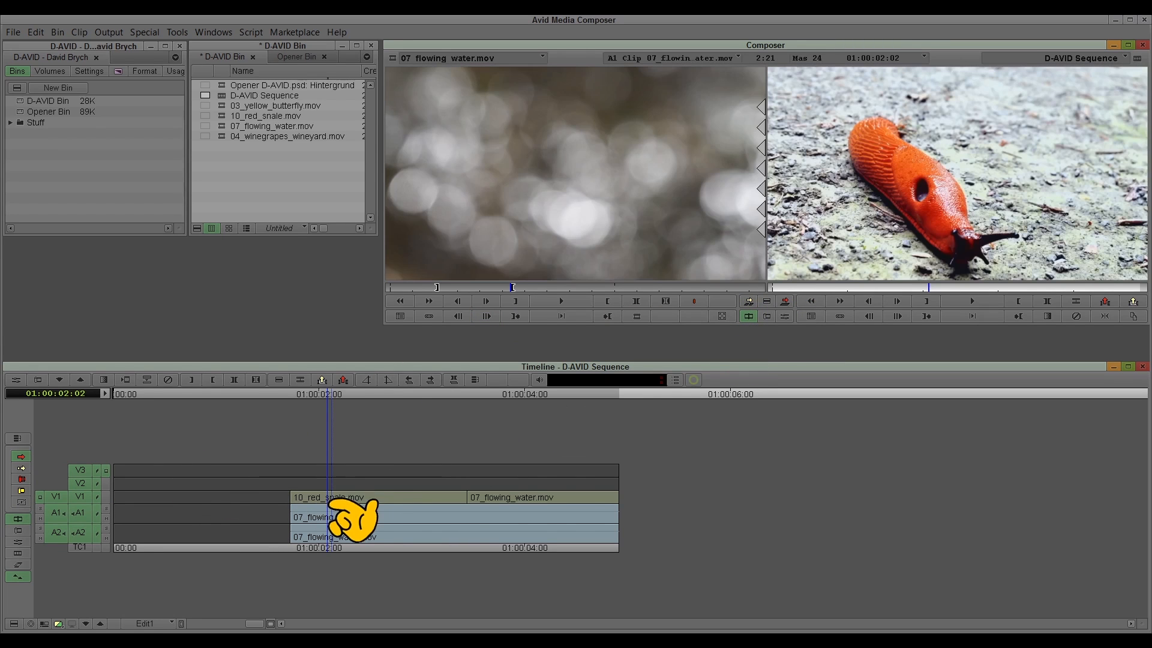
pyautogui.moveTo(463, 515); pyautogui.dragTo(271, 521)
pyautogui.hotkey('ctrl', 'z')
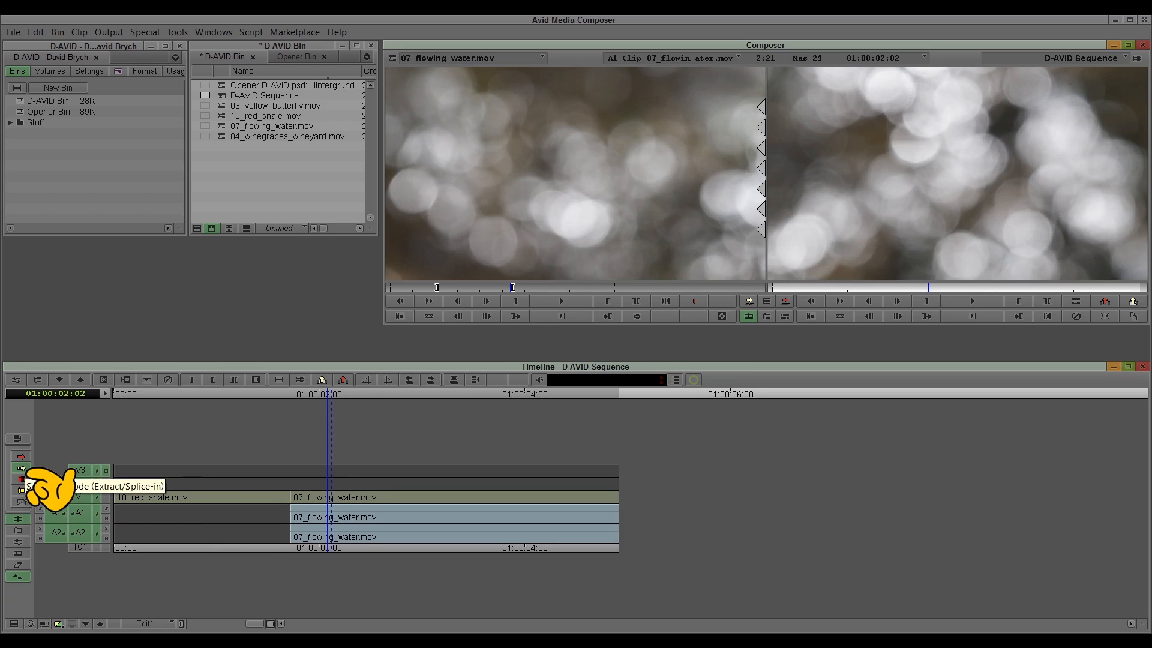
# Try moving 10_red_snale.mov into 07_flowing_water.mov on V1 in Extract/Splice-in segment mode, undo the move and leave that mode.
pyautogui.click(201, 499)
pyautogui.moveTo(208, 523); pyautogui.dragTo(423, 517)
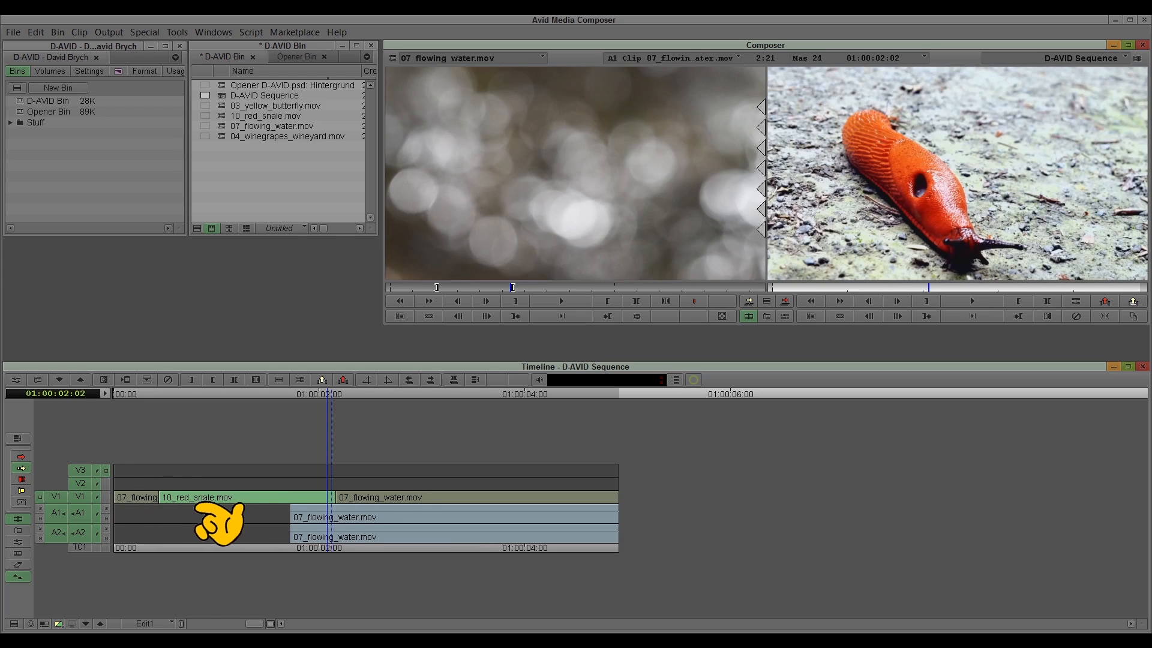
pyautogui.hotkey('ctrl', 'z')
pyautogui.click(21, 469)
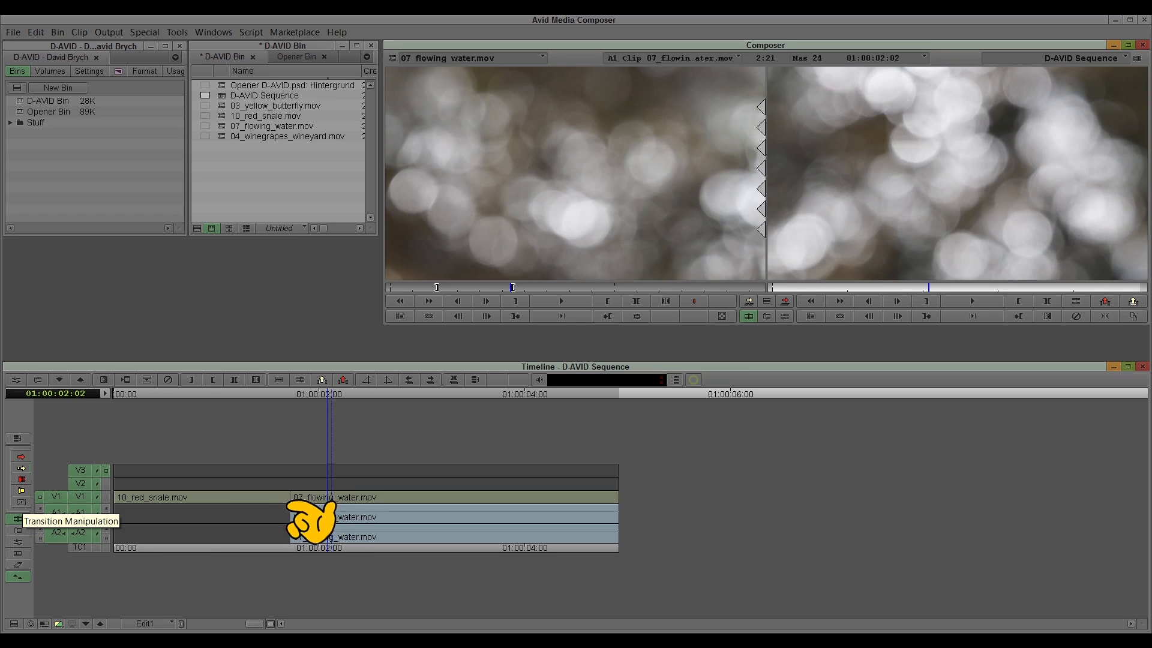
# Add a 30-frame Dissolve centered on the cut at 01:00:01:18, applied to V1 only.
pyautogui.click(292, 505)
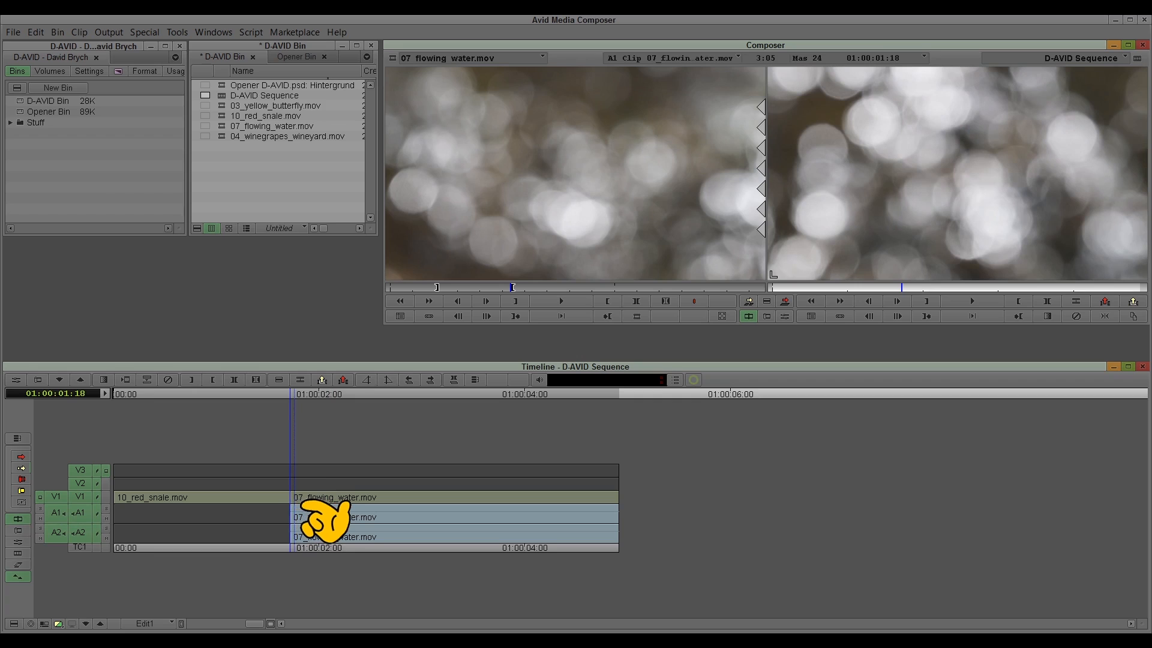
pyautogui.press('\\')
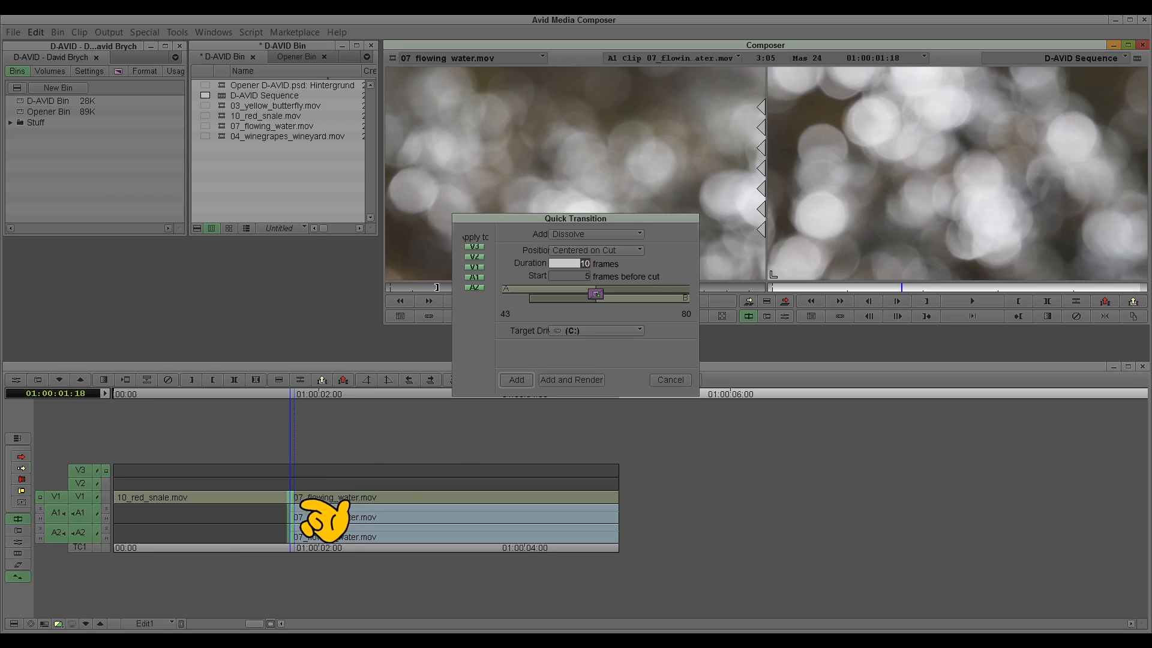
pyautogui.click(473, 247)
pyautogui.click(474, 257)
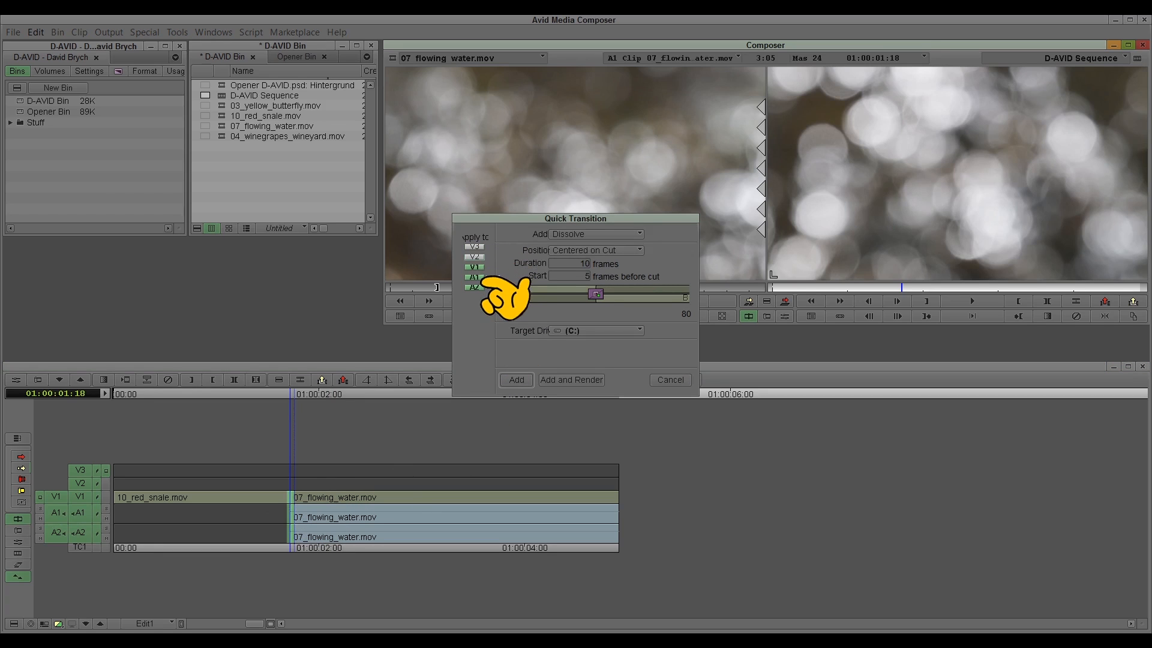
pyautogui.click(474, 276)
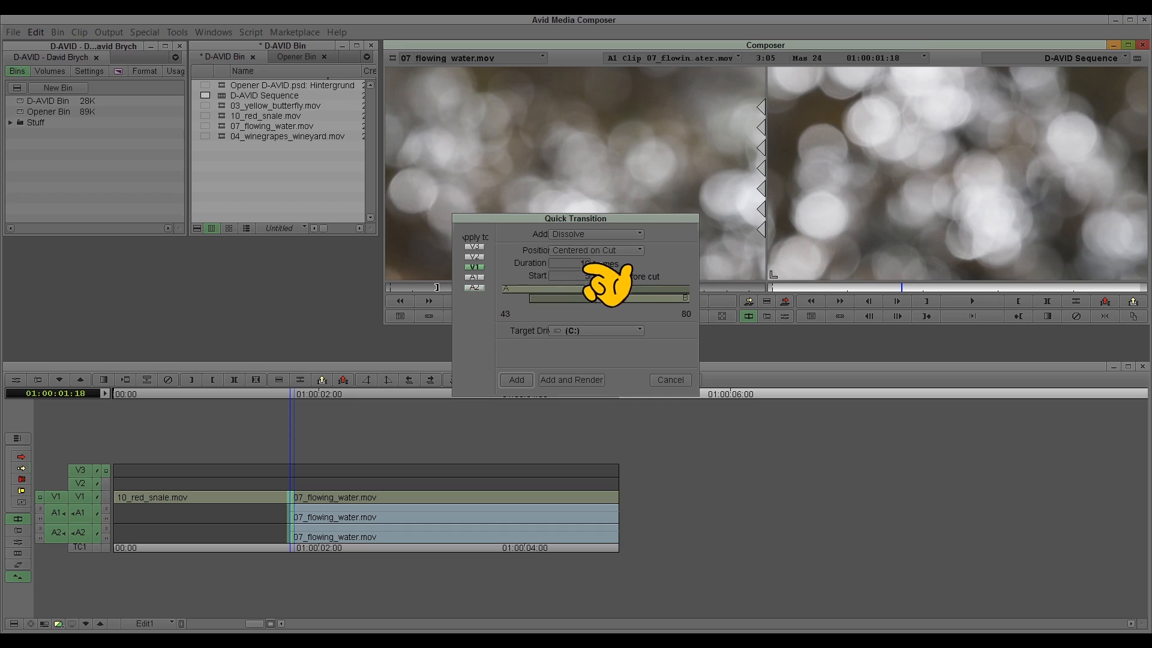
pyautogui.doubleClick(585, 265)
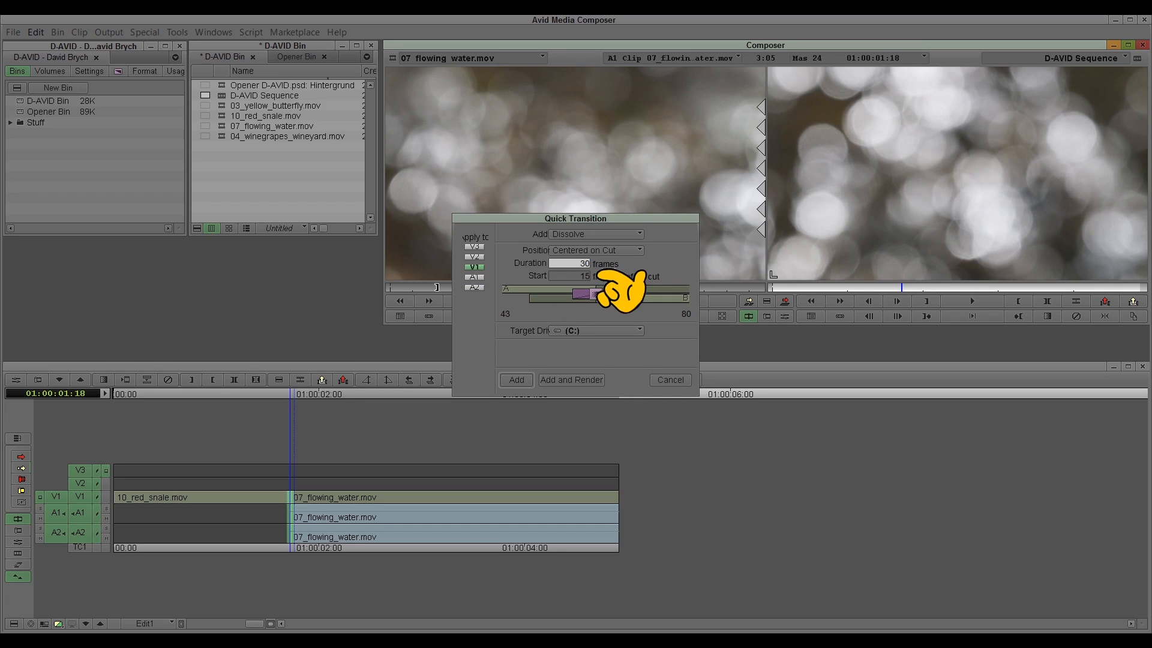
pyautogui.click(517, 380)
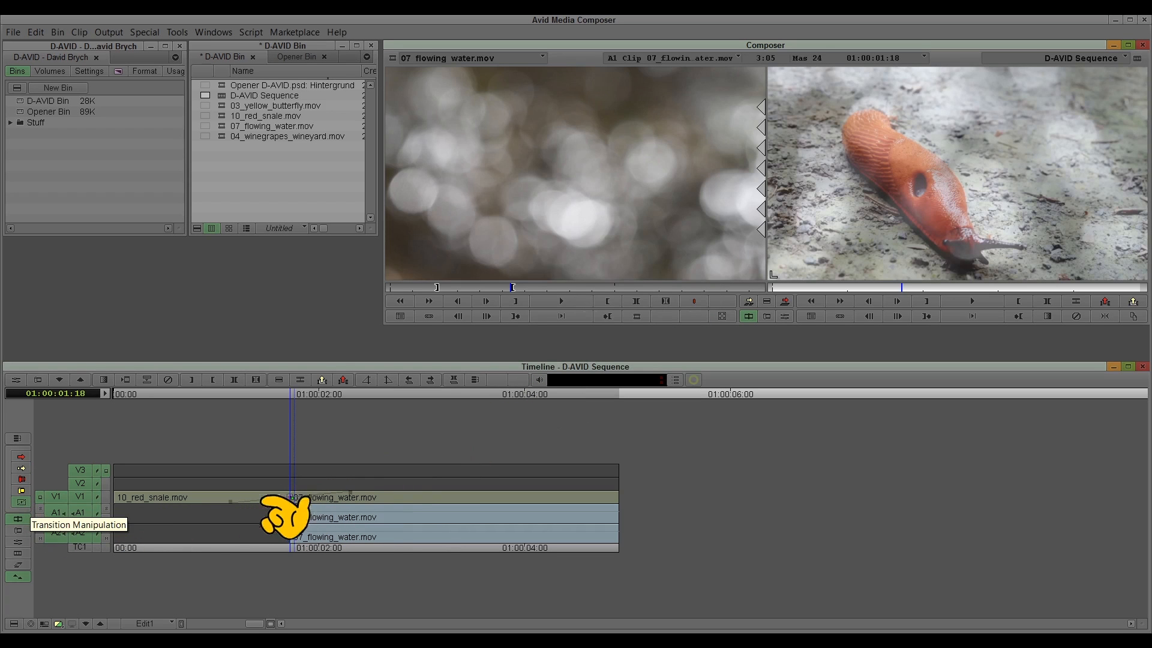
# Shift the V1 dissolve further into 07_flowing_water.mov using Transition Manipulation, and return to Source/Record mode.
pyautogui.click(294, 504)
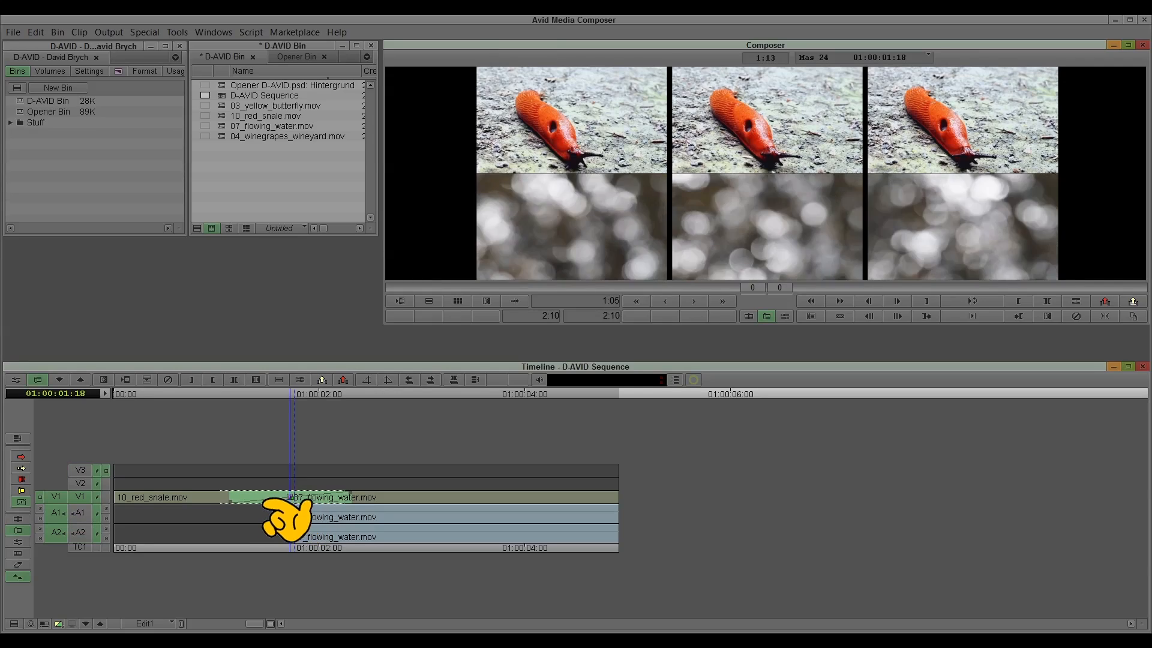
pyautogui.moveTo(315, 519); pyautogui.dragTo(358, 540)
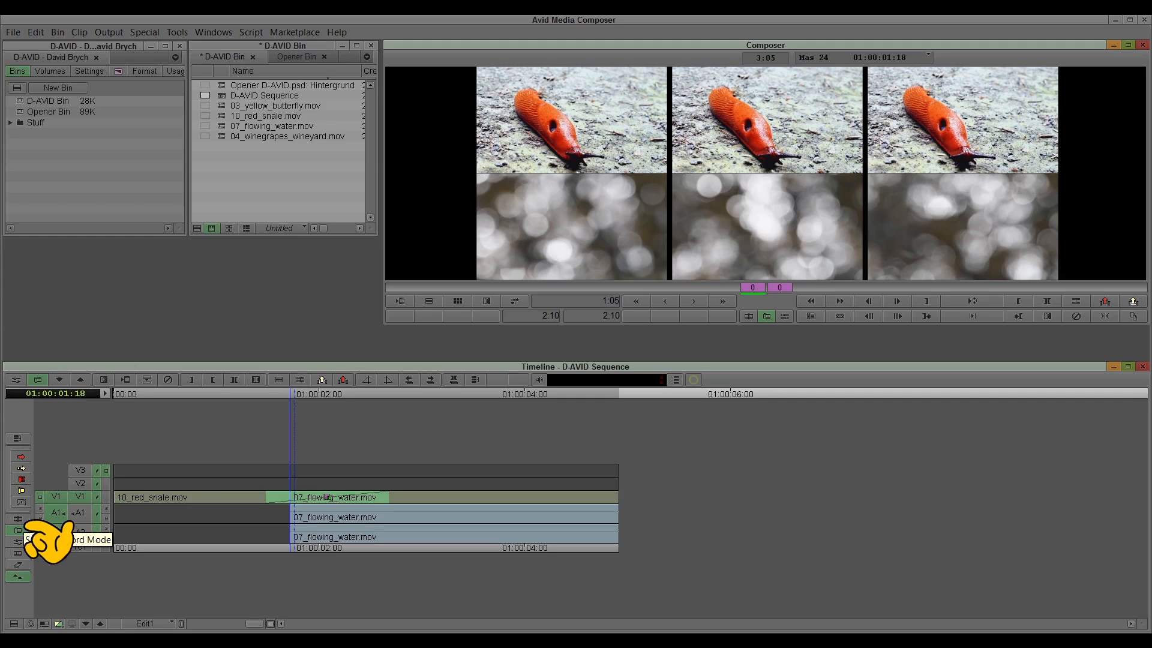
pyautogui.click(18, 519)
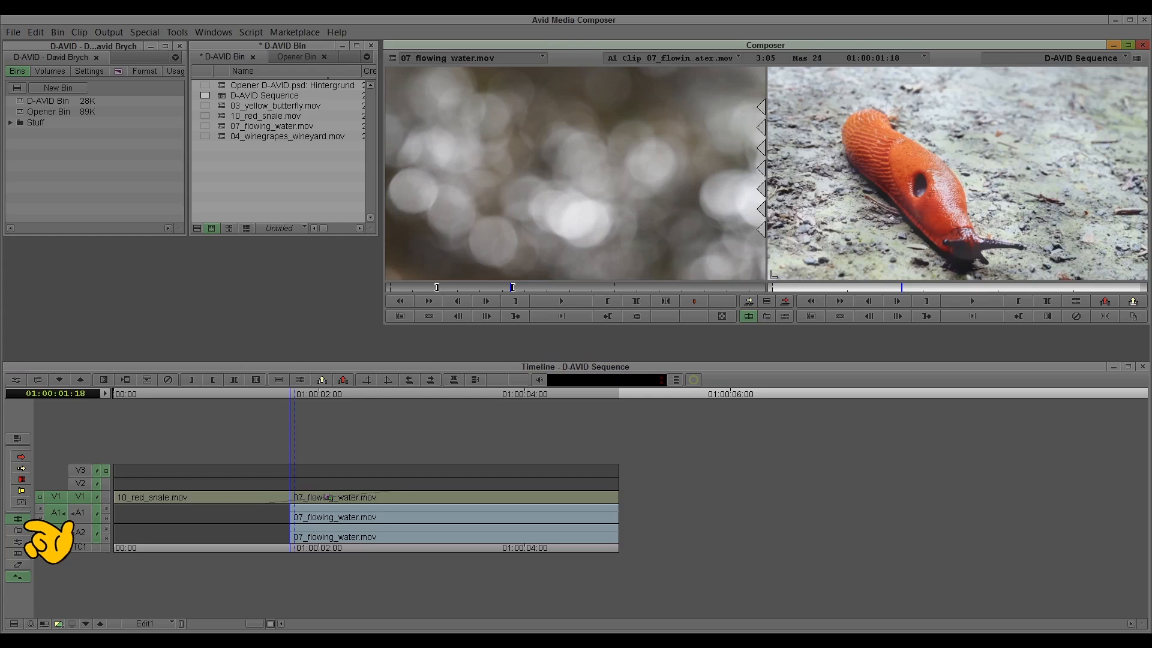
# Switch the workspace through Trim mode, Effect mode and Color Correction mode.
pyautogui.click(18, 530)
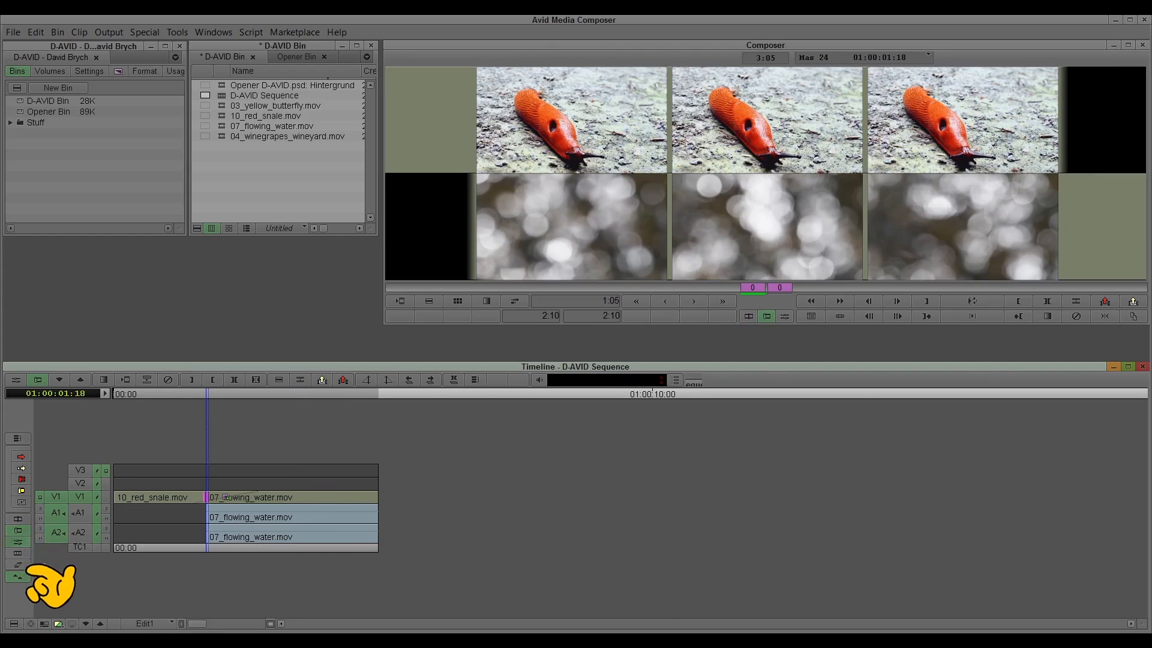
pyautogui.click(18, 577)
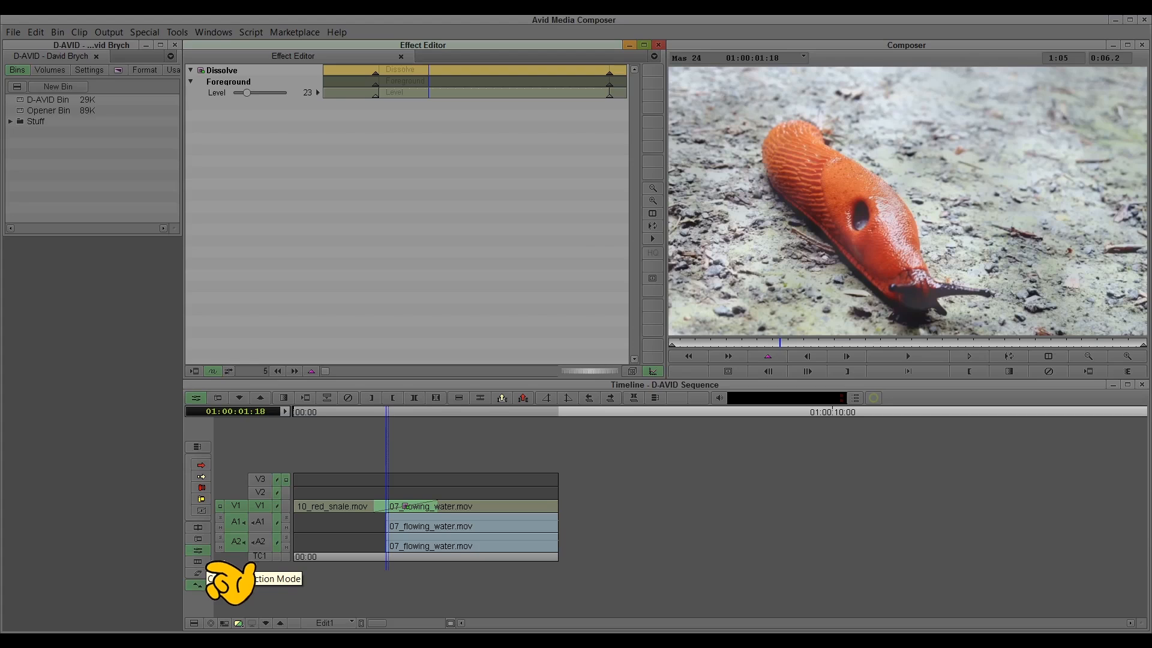
pyautogui.click(198, 564)
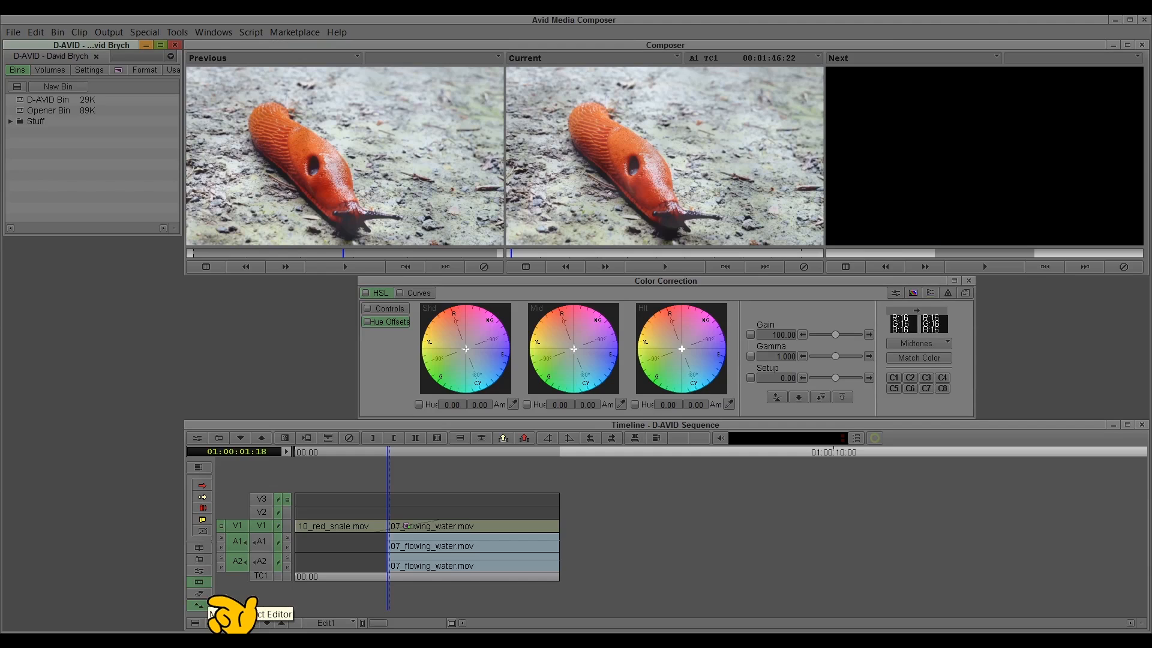
# View the Motion Effect Editor from Color Correction mode and again from Source/Record mode, and close it.
pyautogui.click(202, 605)
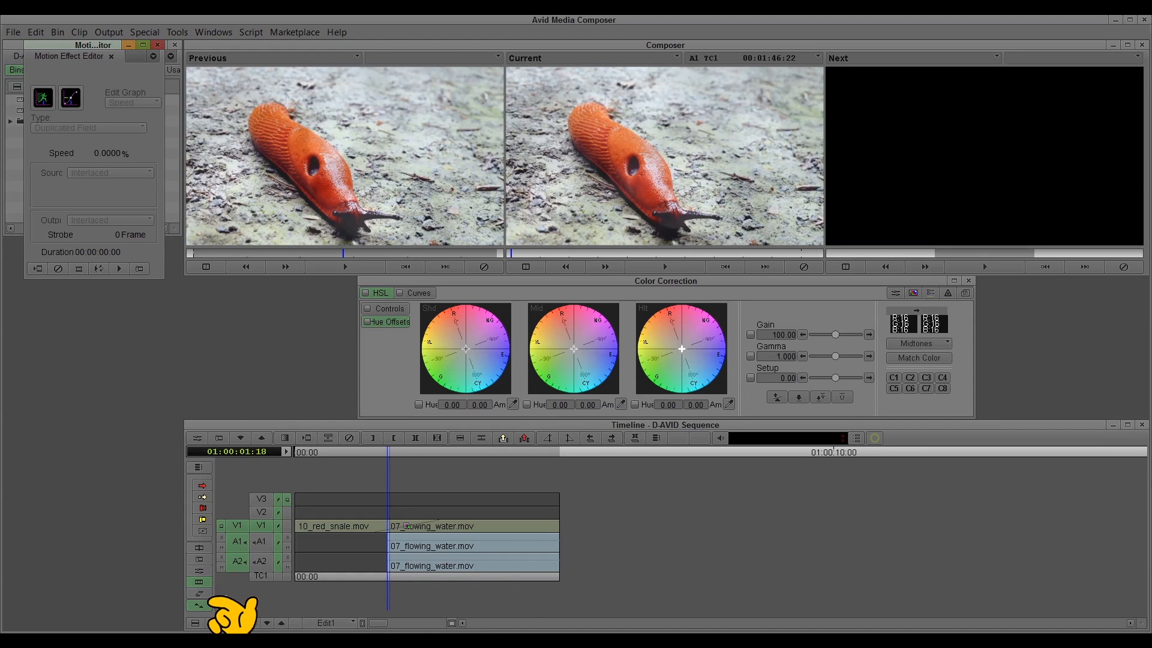
pyautogui.click(200, 547)
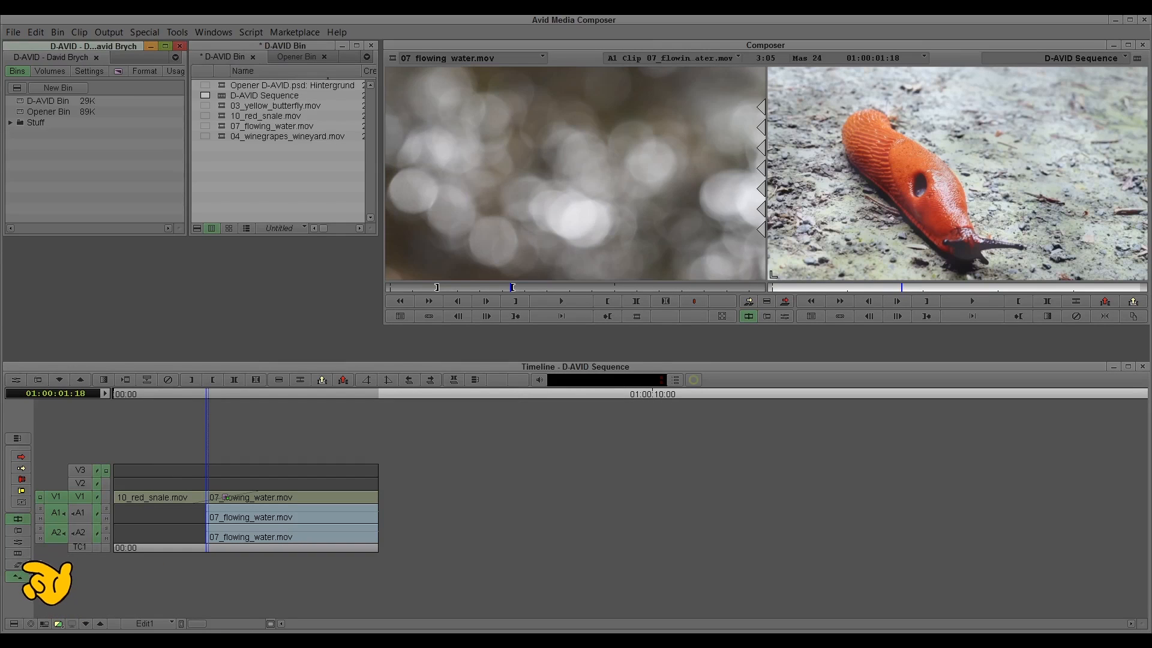
pyautogui.click(19, 575)
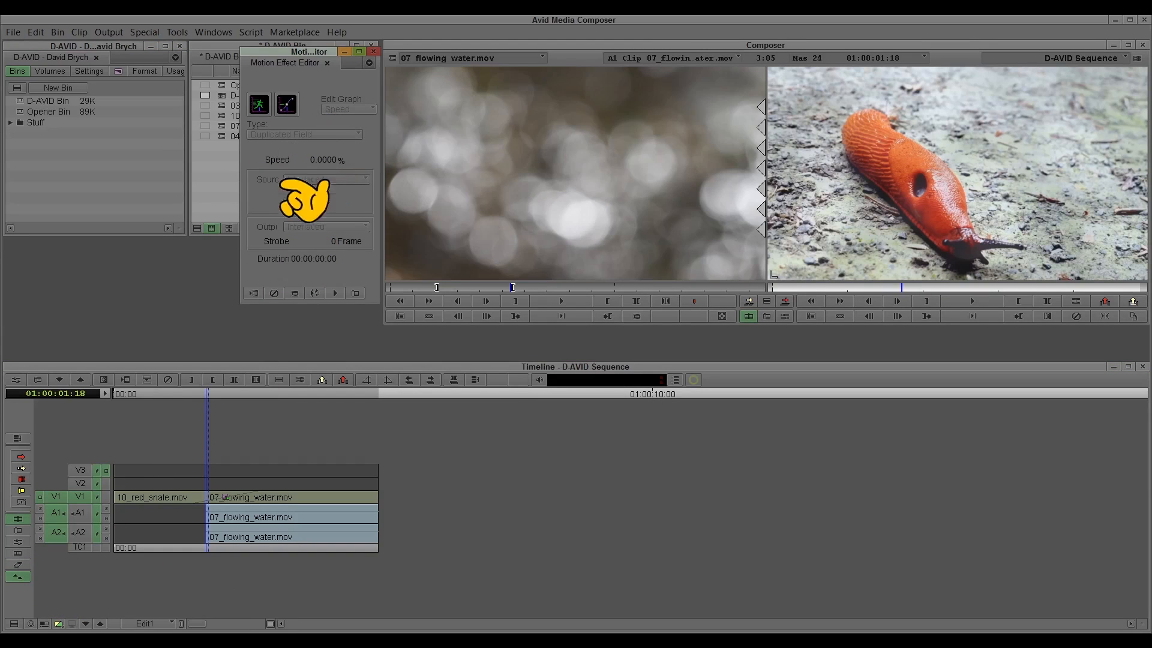
pyautogui.click(374, 52)
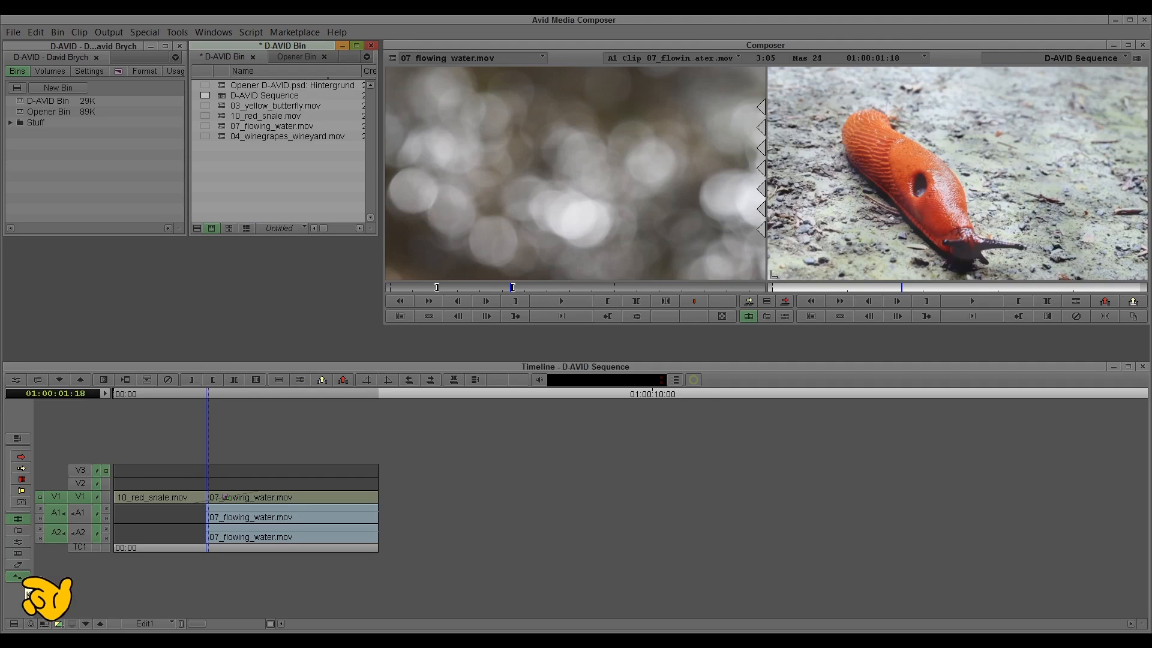
# Add audio keyframes to the 07_flowing_water.mov segments on A1 and A2 at 01:00:02:13.
pyautogui.click(123, 523)
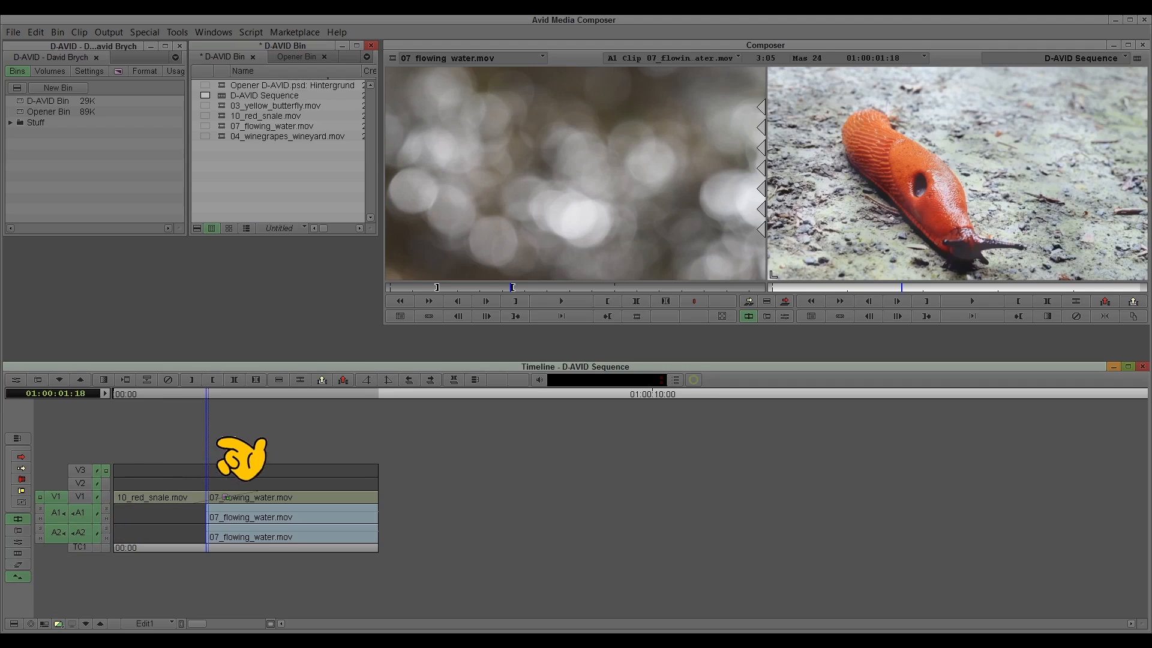
pyautogui.click(247, 393)
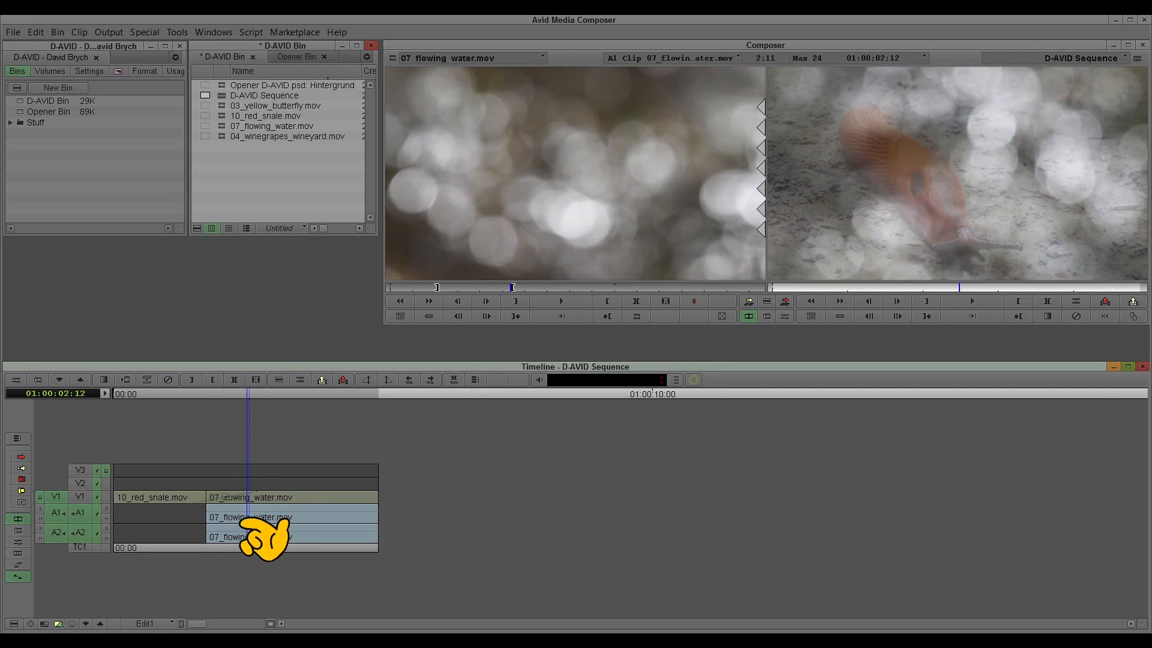
pyautogui.click(250, 521)
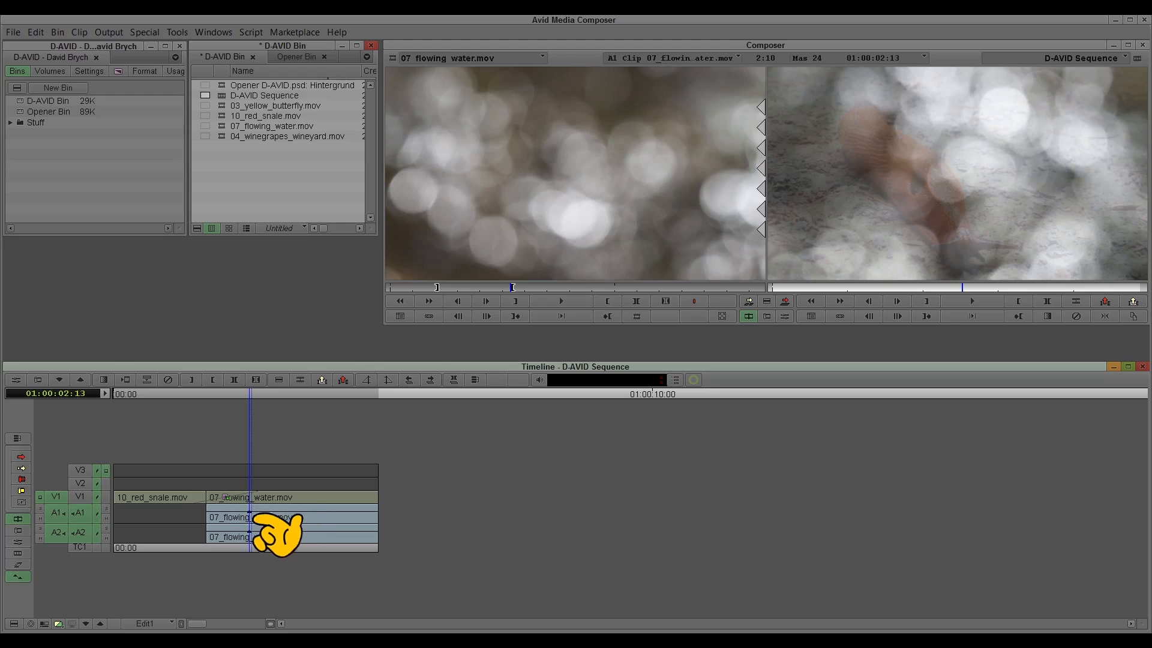
# Open the German (Germany) keyboard settings to examine the key assignments, and close them.
pyautogui.click(90, 72)
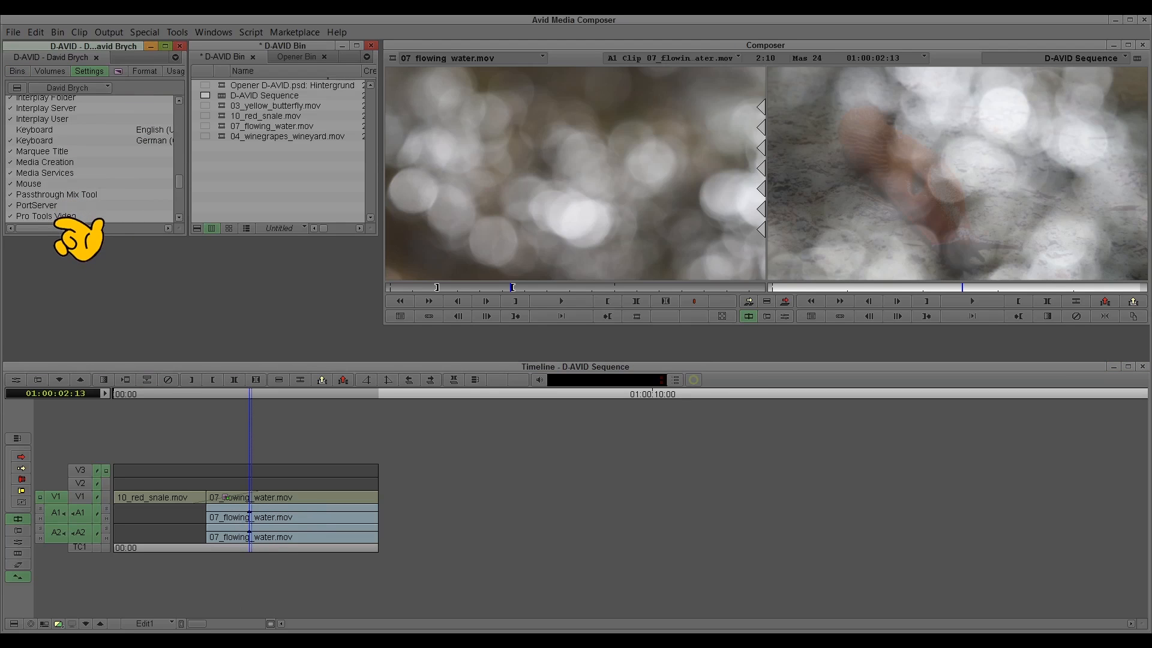
pyautogui.doubleClick(37, 142)
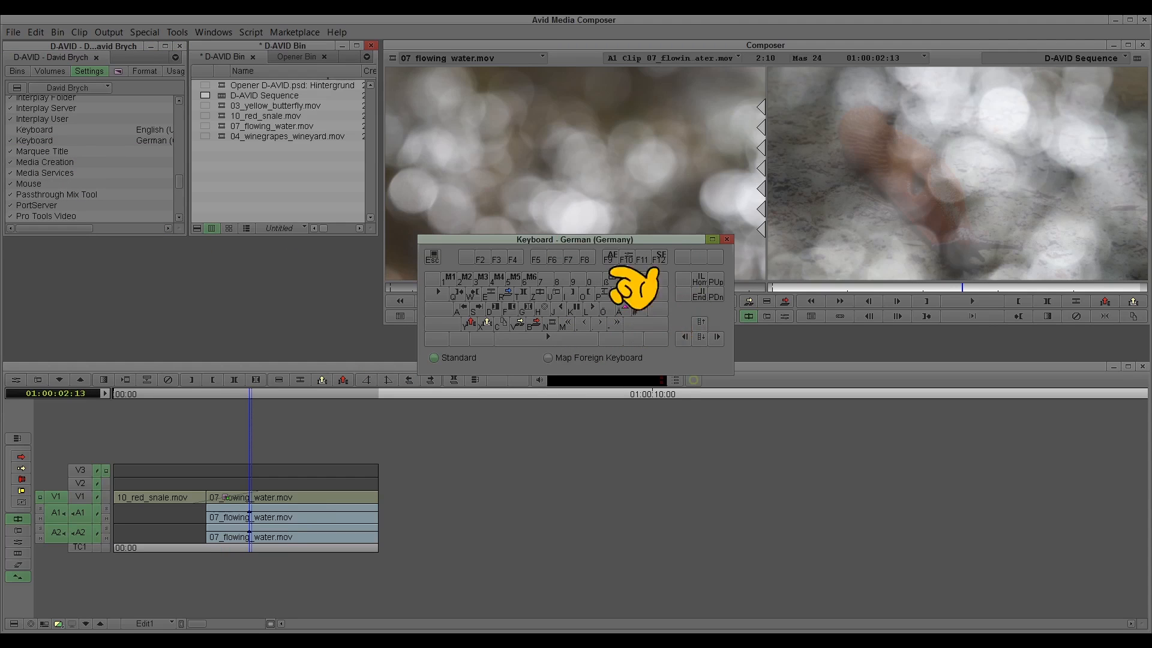
pyautogui.moveTo(617, 240); pyautogui.dragTo(316, 223)
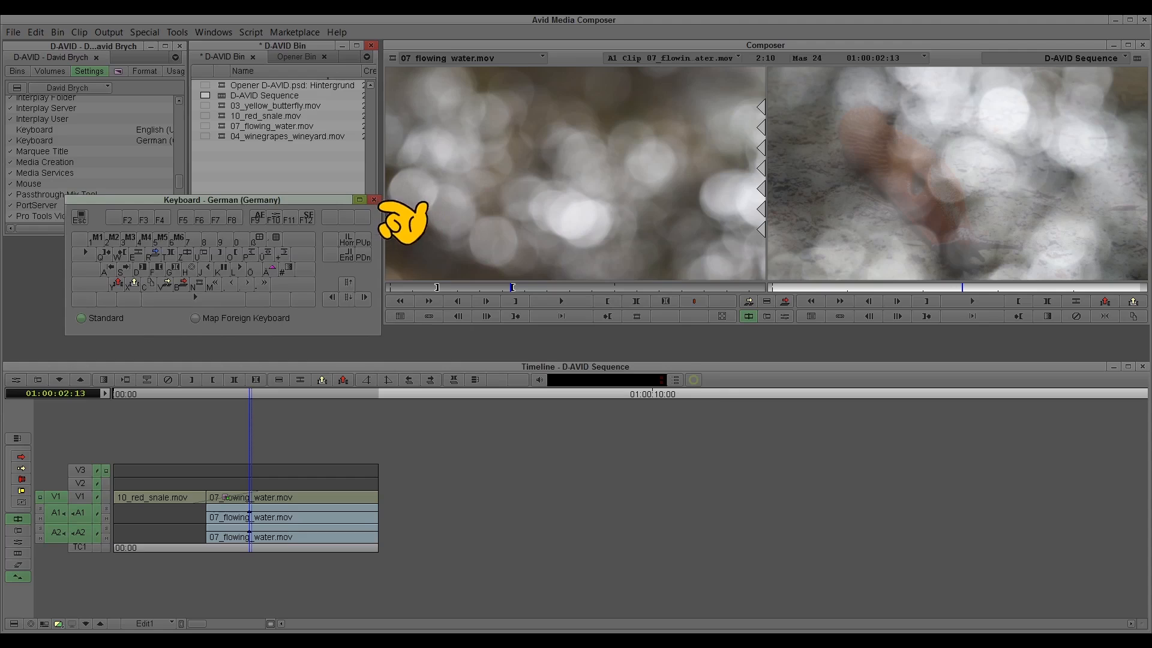
pyautogui.click(424, 221)
# Add audio keyframes on A1 and A2 at 01:00:03:19 and lower them to ramp the volume down.
pyautogui.moveTo(258, 397); pyautogui.dragTo(318, 397)
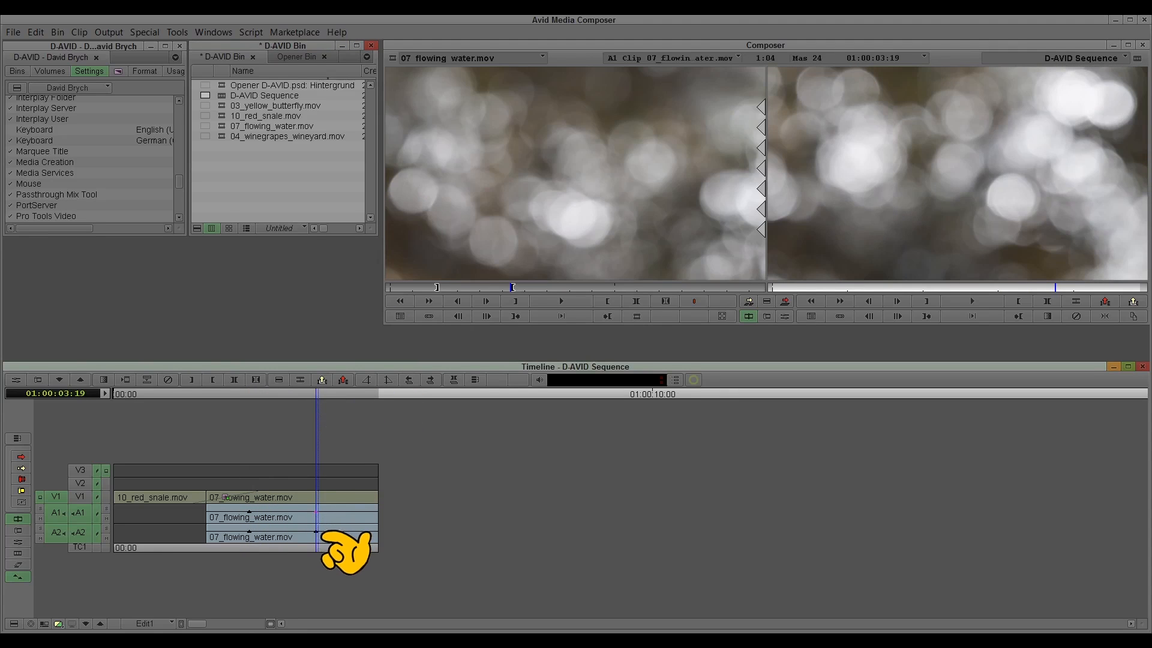
pyautogui.moveTo(316, 533); pyautogui.dragTo(317, 539)
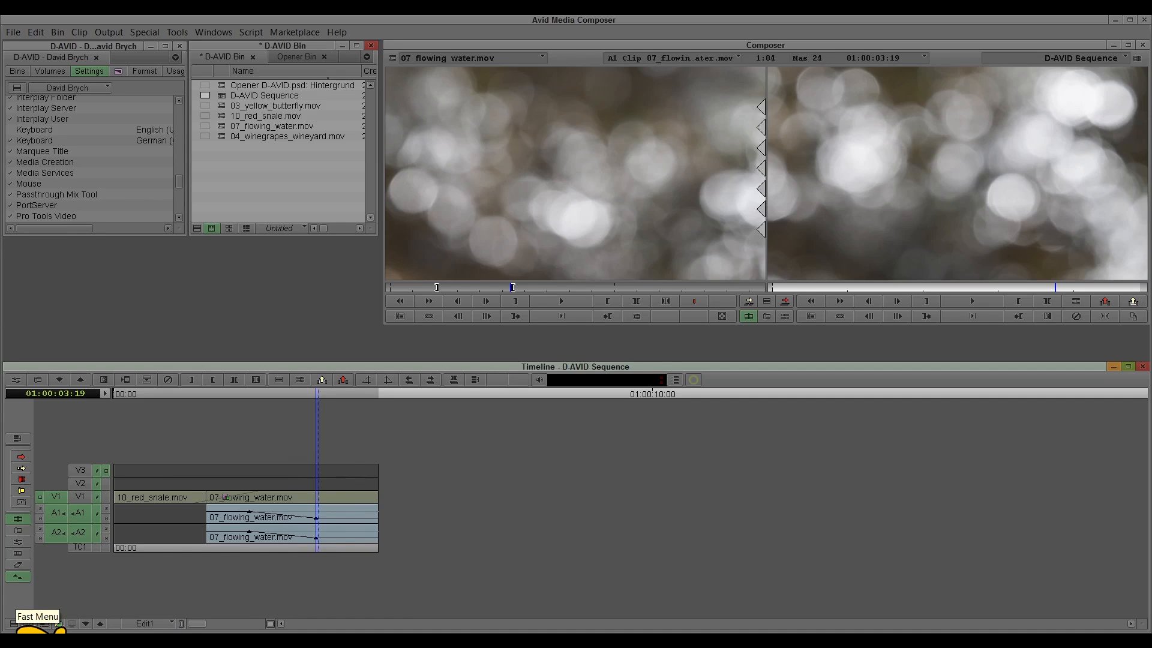
# Examine the timeline display options, including Dupe Detection and the Clip Text choices, without changing any of them.
pyautogui.click(18, 627)
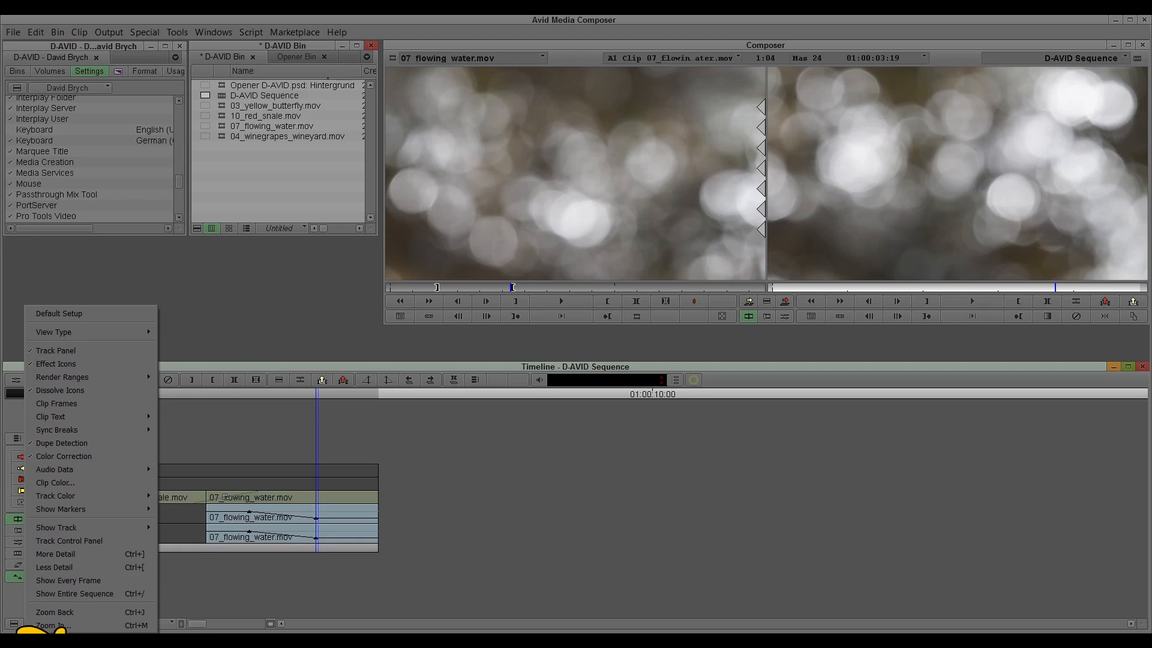
pyautogui.moveTo(129, 473)
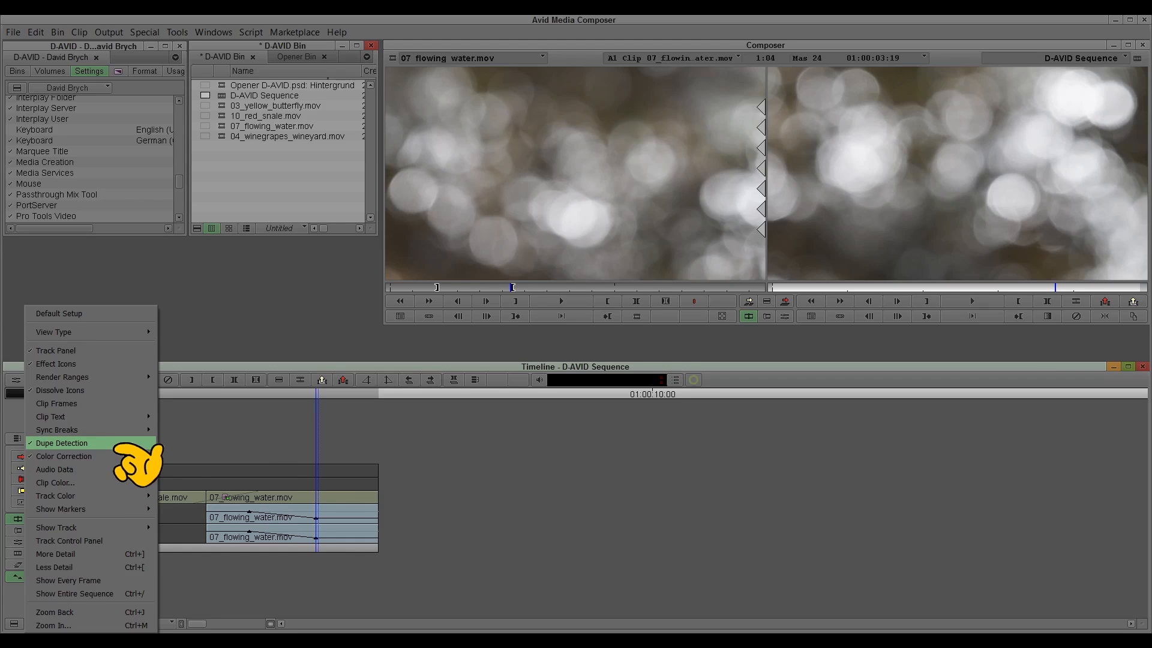
pyautogui.moveTo(129, 420)
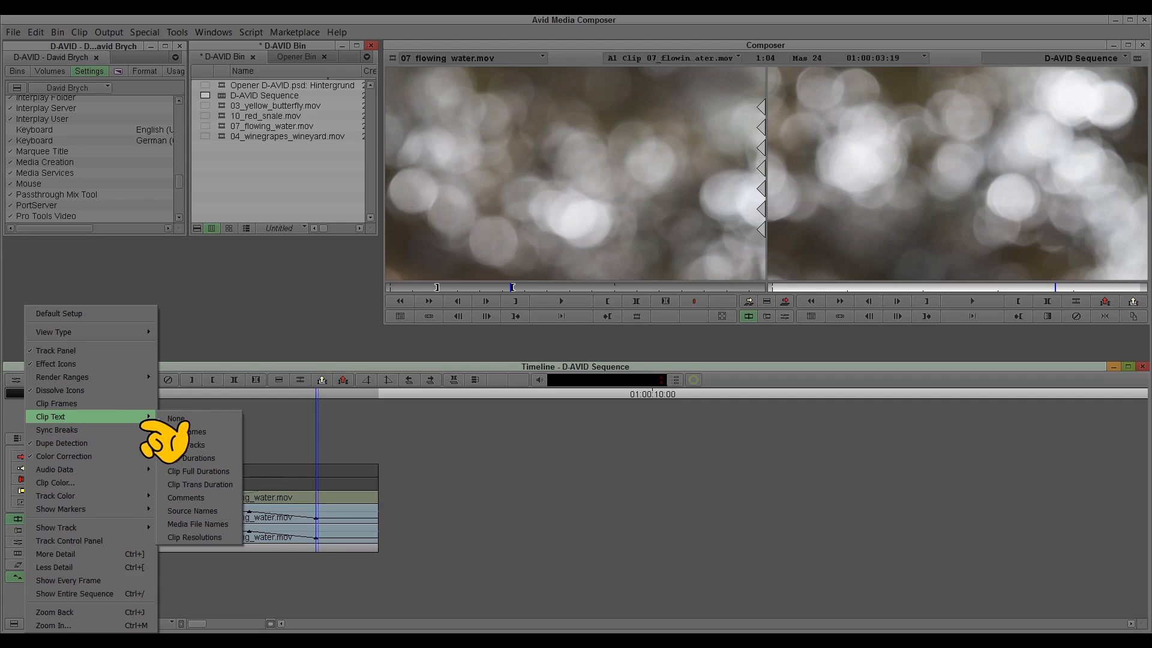
pyautogui.click(10, 603)
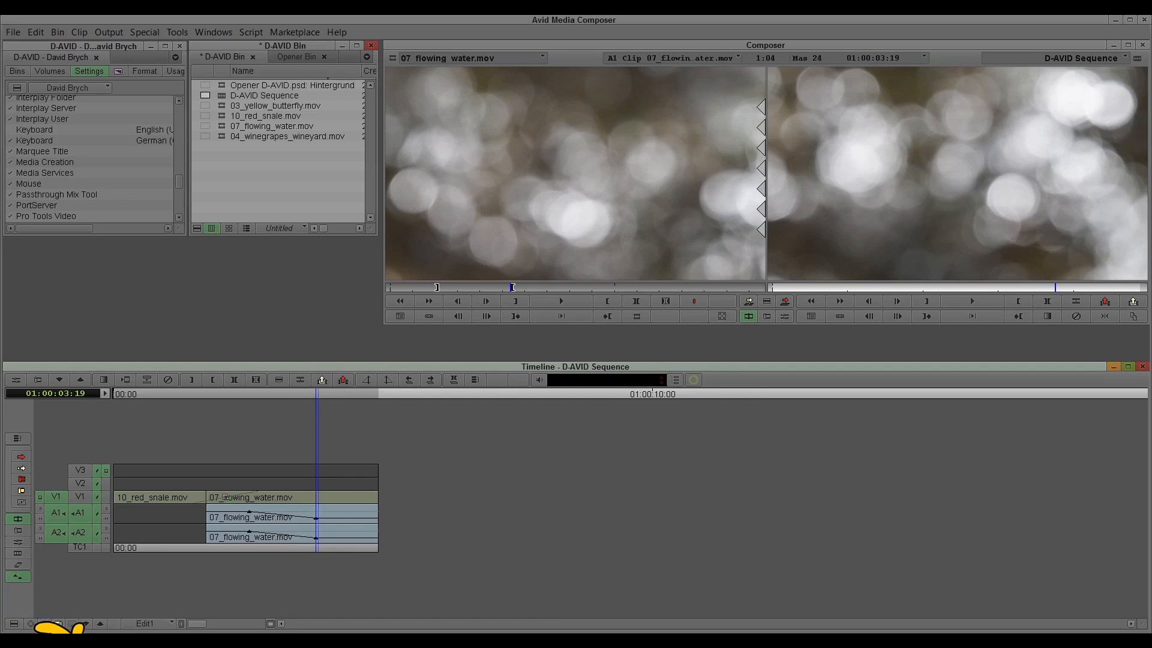
pyautogui.click(18, 577)
pyautogui.hotkey('ctrl', '[')
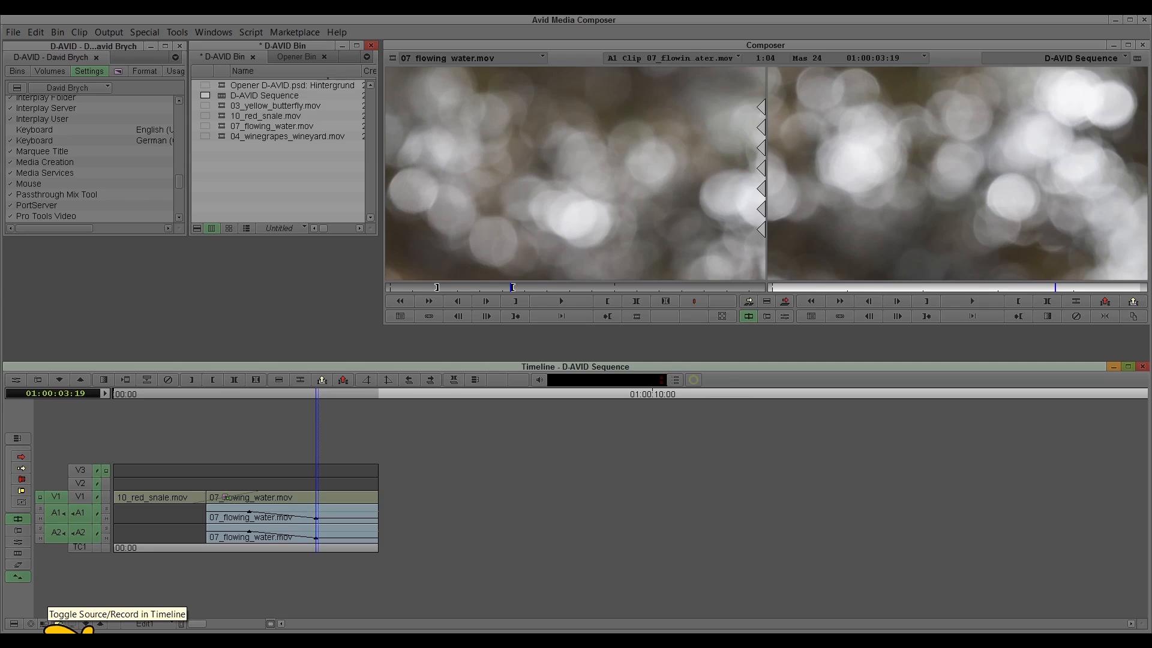
# Show the source material in the timeline and load 10_red_snale.mov from the bin as the source clip.
pyautogui.click(58, 624)
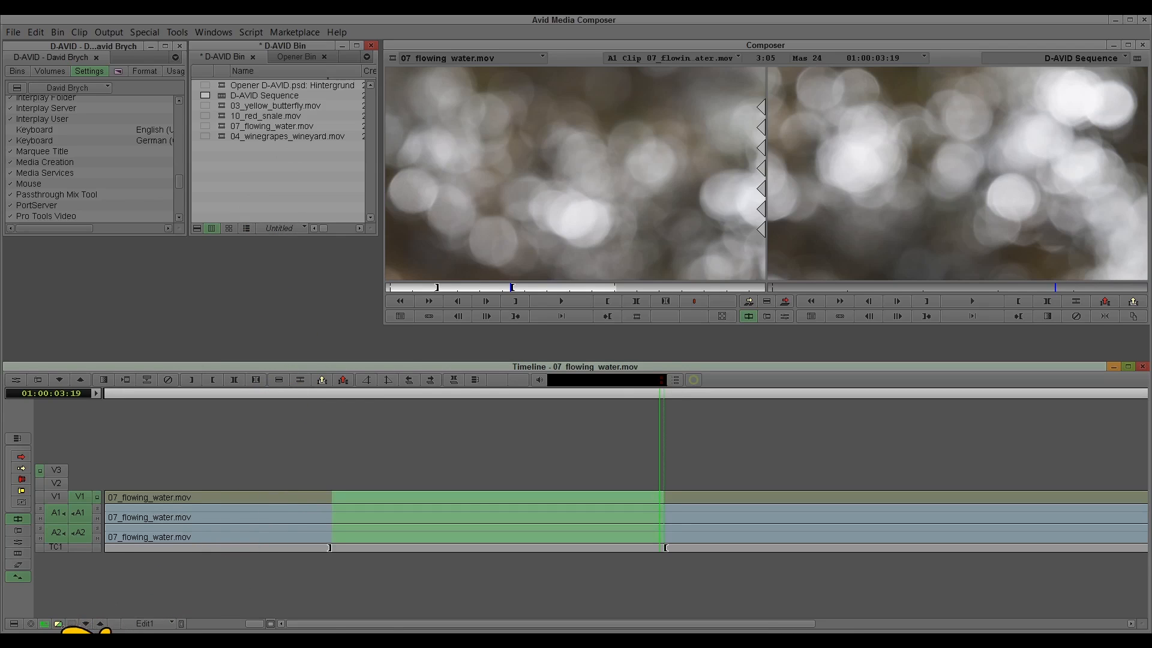
pyautogui.click(250, 183)
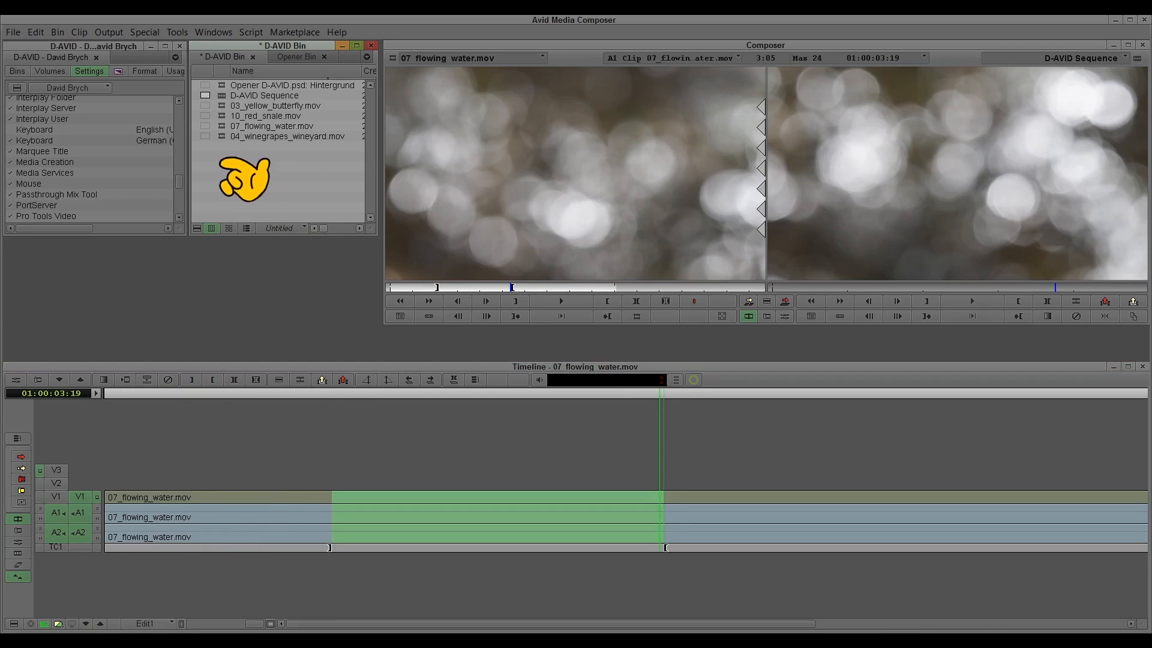
pyautogui.click(271, 117)
pyautogui.doubleClick(270, 119)
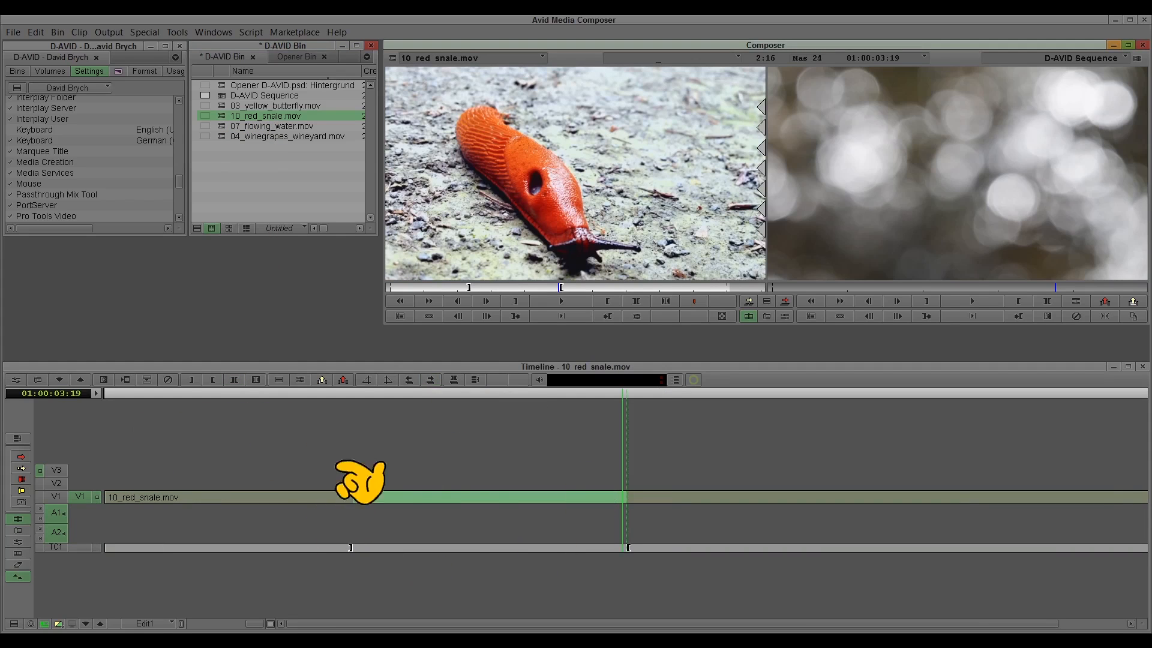
# Clear the in and out marks of 10_red_snale.mov and scrub through it in the source timeline.
pyautogui.click(409, 462)
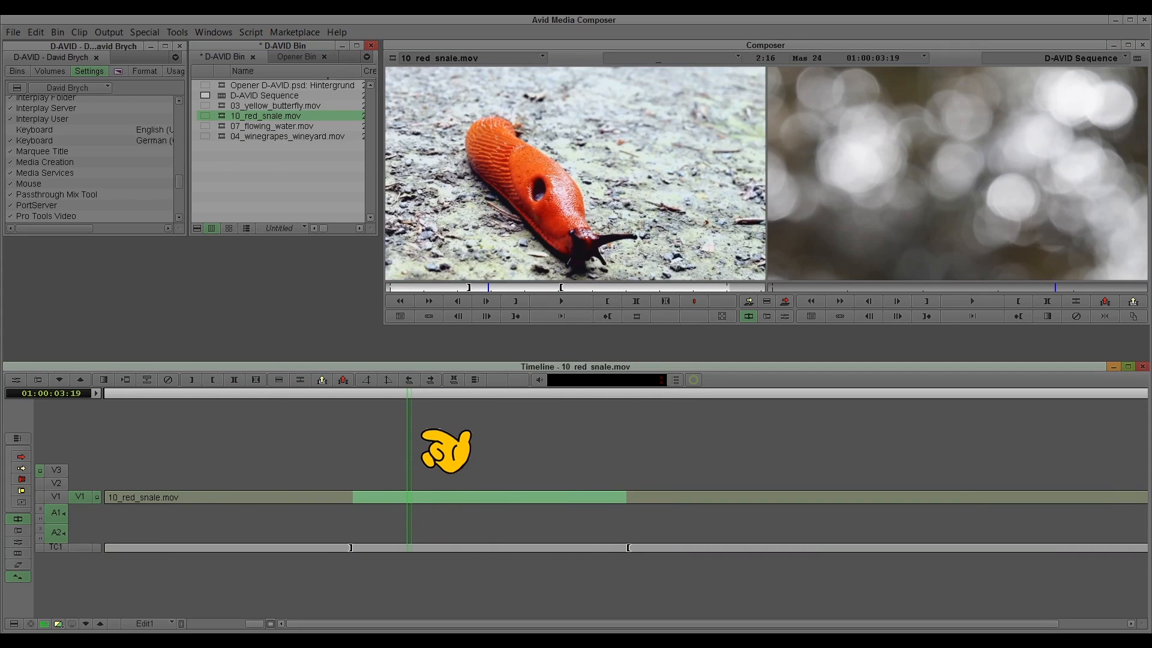
pyautogui.press('g')
pyautogui.click(255, 414)
pyautogui.moveTo(277, 401); pyautogui.dragTo(207, 413)
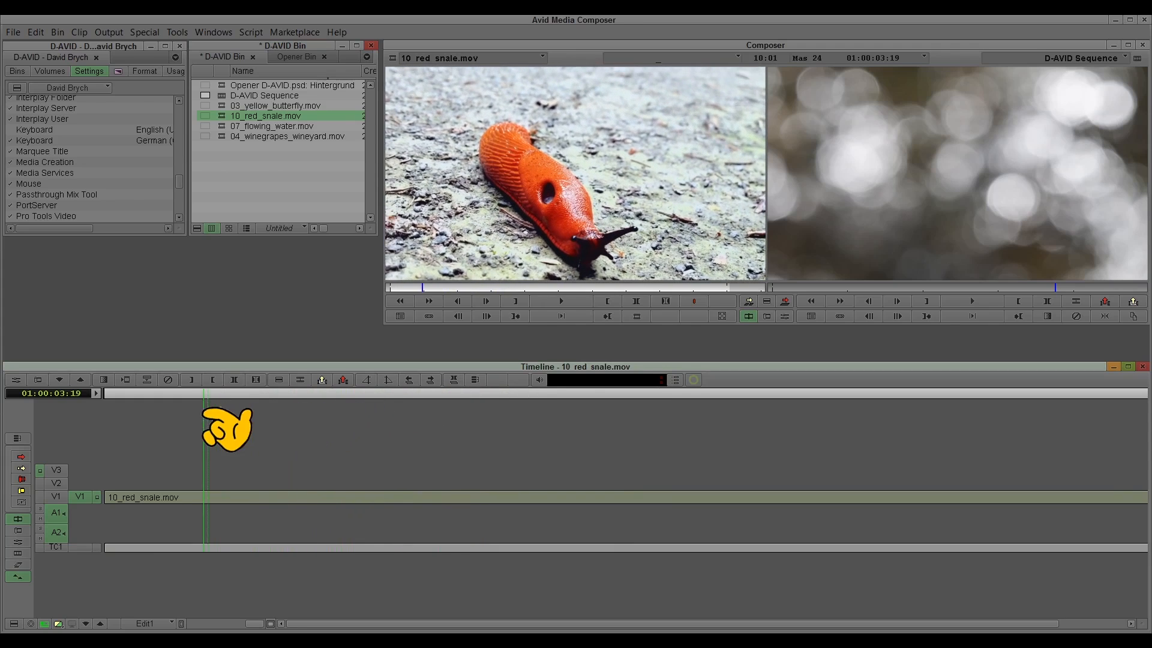
# Load 04_winegrapes_wineyard.mov as the source clip and scrub forward through it in the timeline.
pyautogui.doubleClick(240, 137)
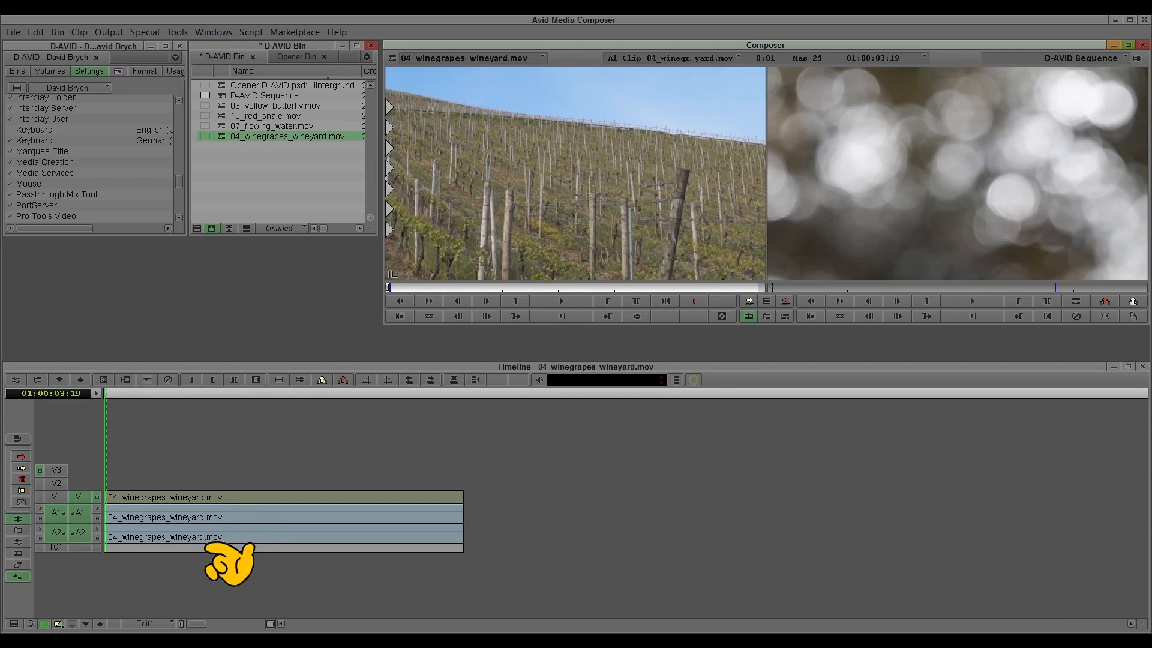
pyautogui.moveTo(153, 395); pyautogui.dragTo(196, 397)
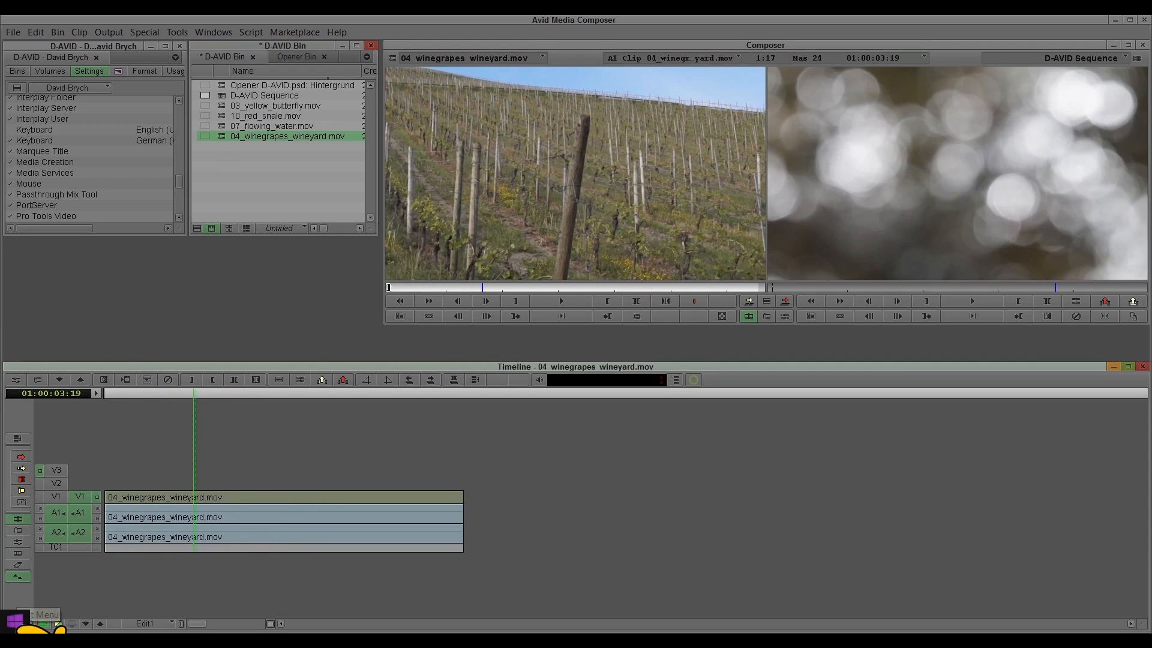
# Turn on the Waveform audio data display and play a short part of 04_winegrapes_wineyard.mov.
pyautogui.click(15, 623)
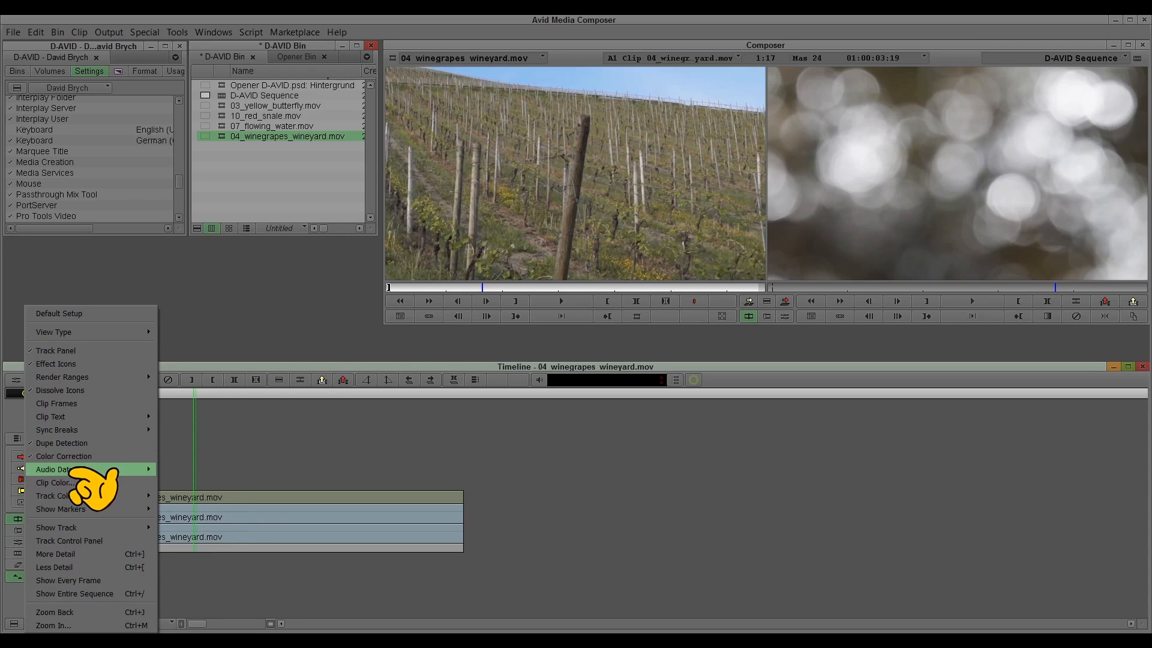
pyautogui.moveTo(120, 471)
pyautogui.click(261, 485)
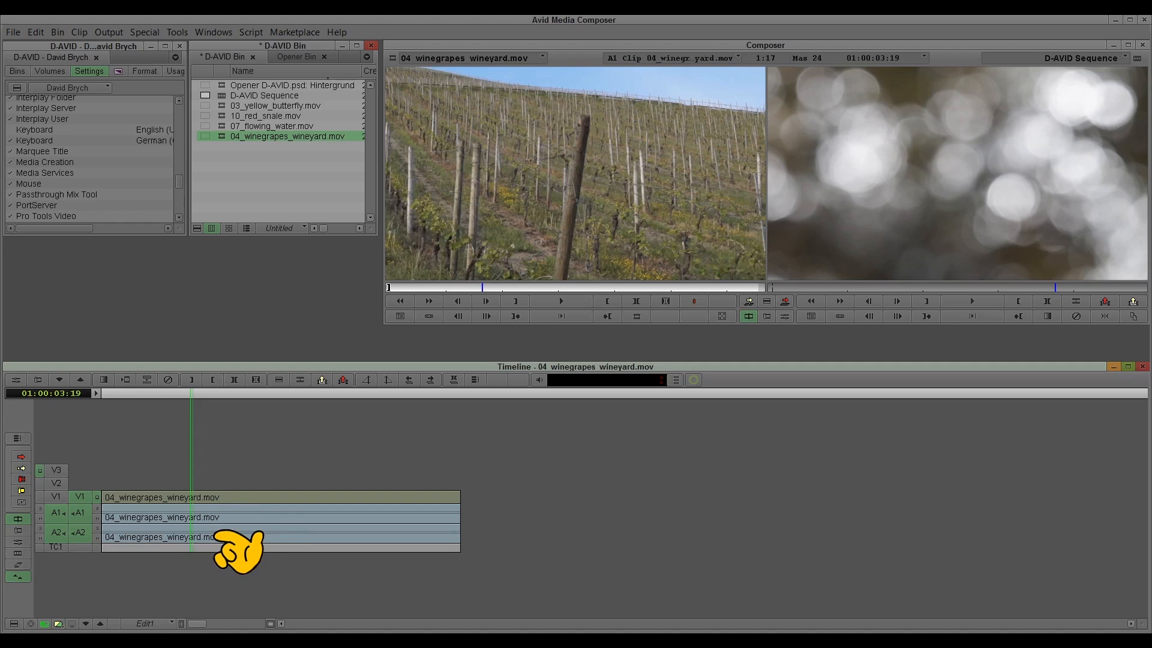
pyautogui.press('space')
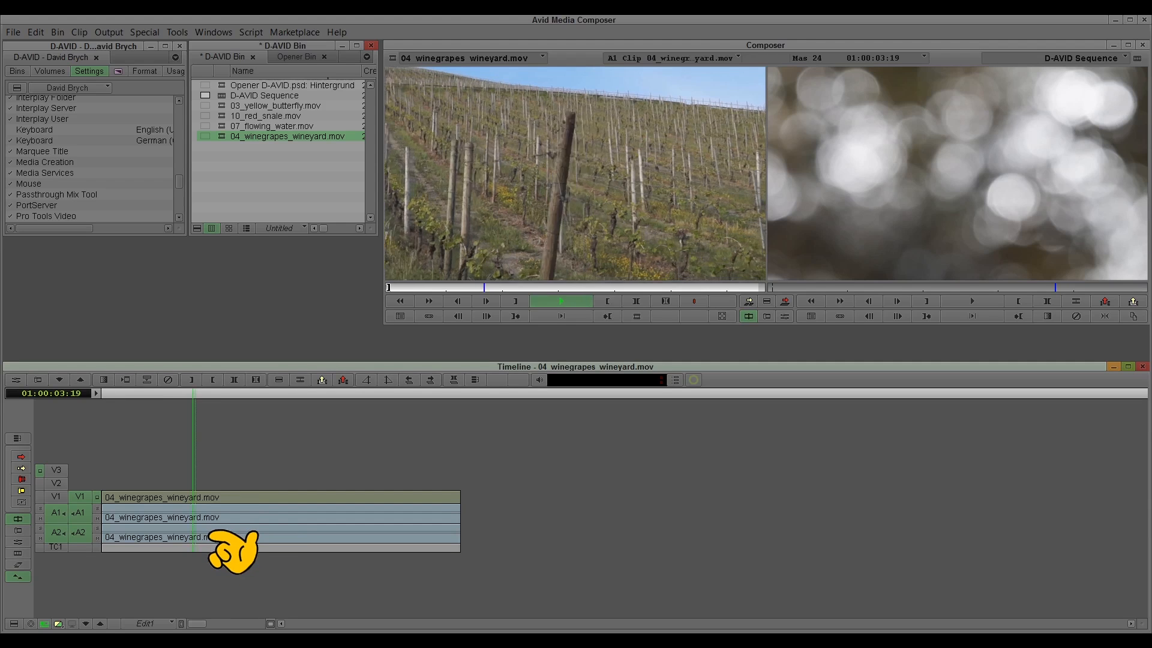
pyautogui.press('space')
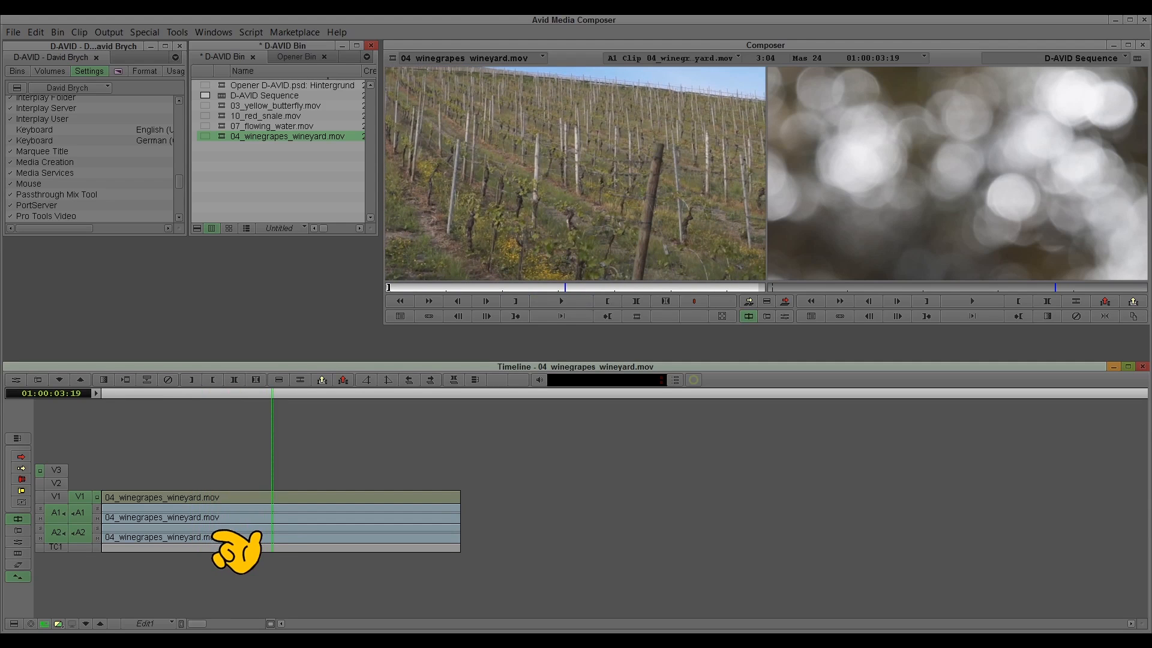
# Load 07_flowing_water.mov as the source clip, clear its in and out marks and scrub through its beginning.
pyautogui.press('Down')
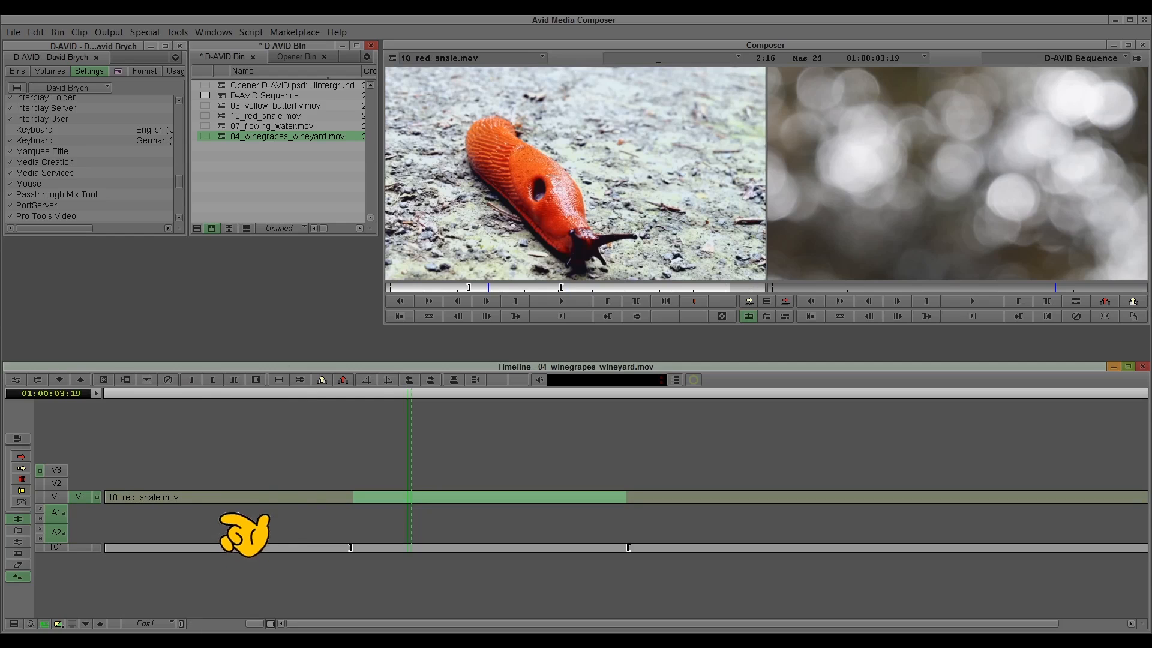
pyautogui.click(255, 153)
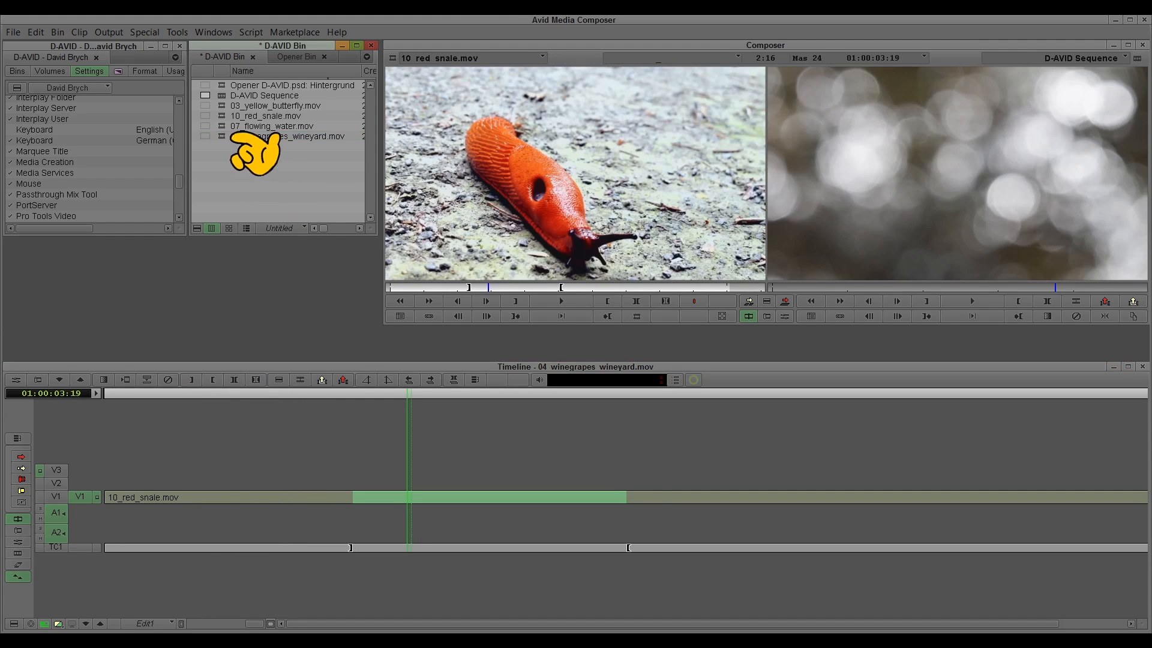
pyautogui.doubleClick(258, 126)
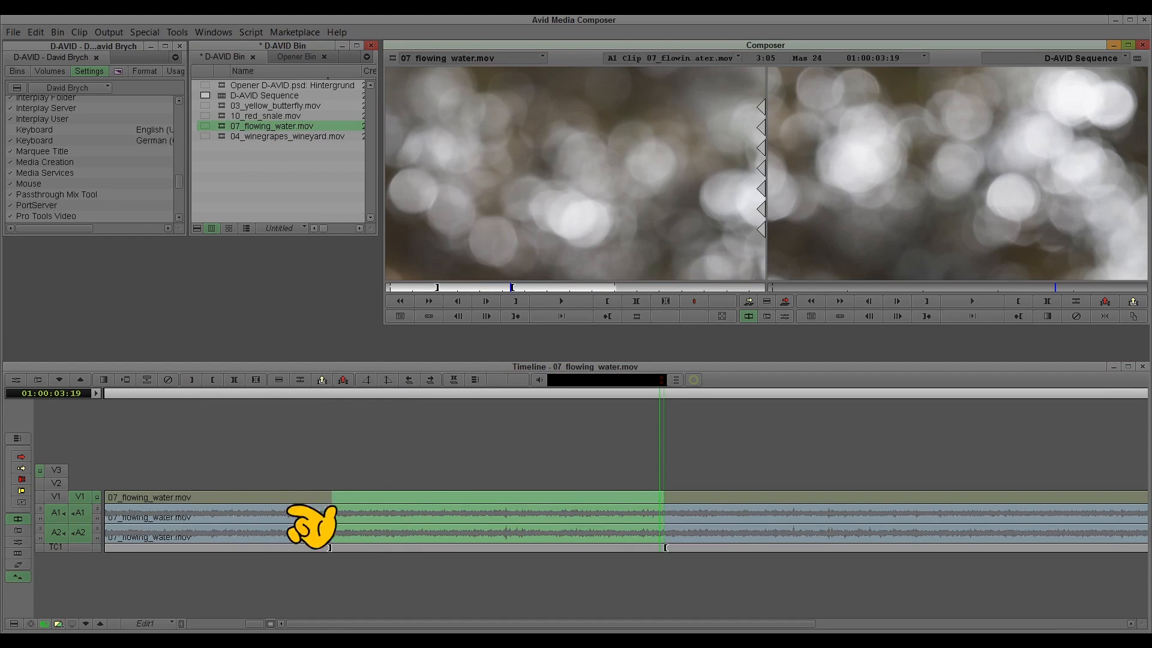
pyautogui.press('g')
pyautogui.moveTo(225, 418); pyautogui.dragTo(279, 416)
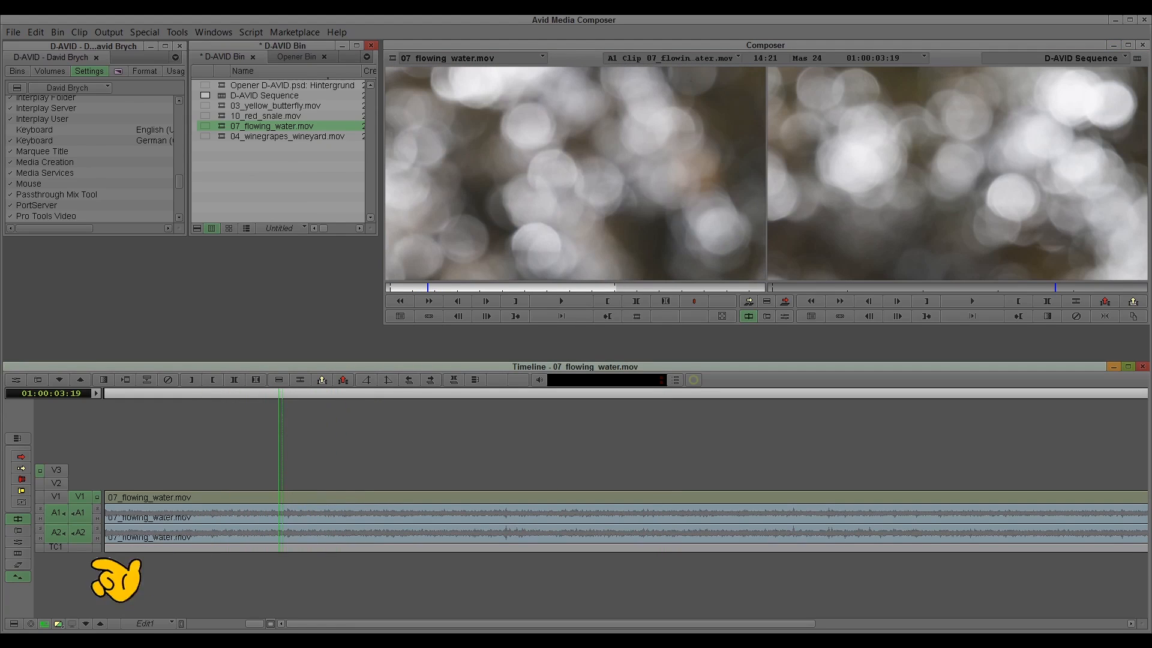
# Turn off the Waveform audio data display for the source clip's audio tracks.
pyautogui.click(23, 622)
pyautogui.moveTo(96, 469)
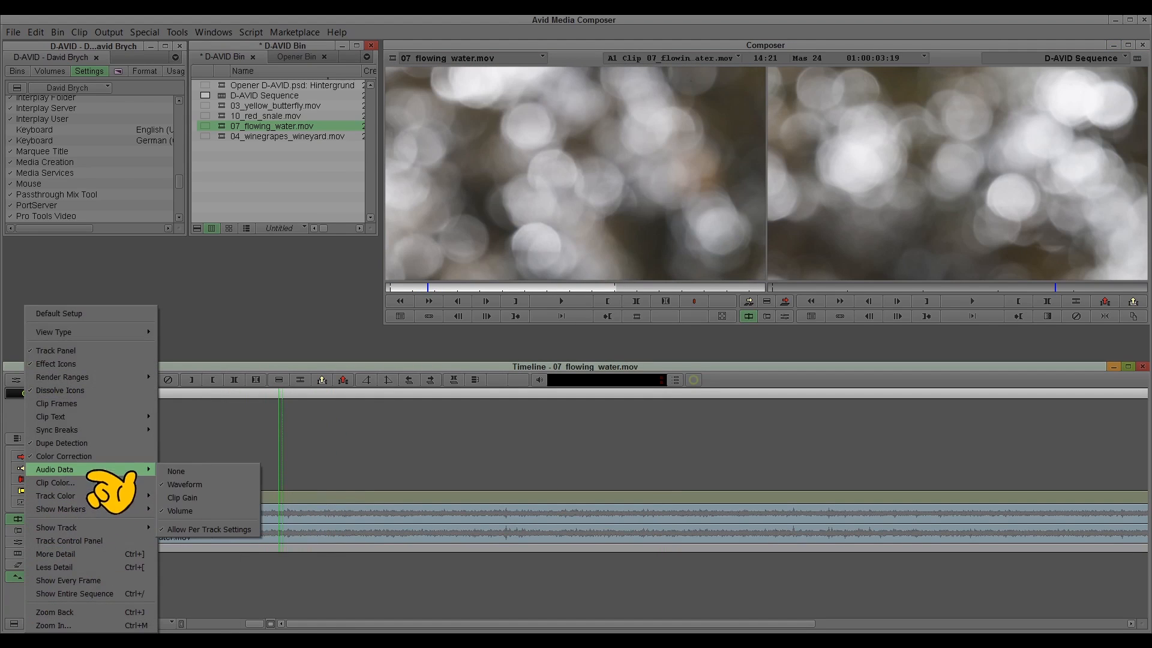
pyautogui.click(216, 484)
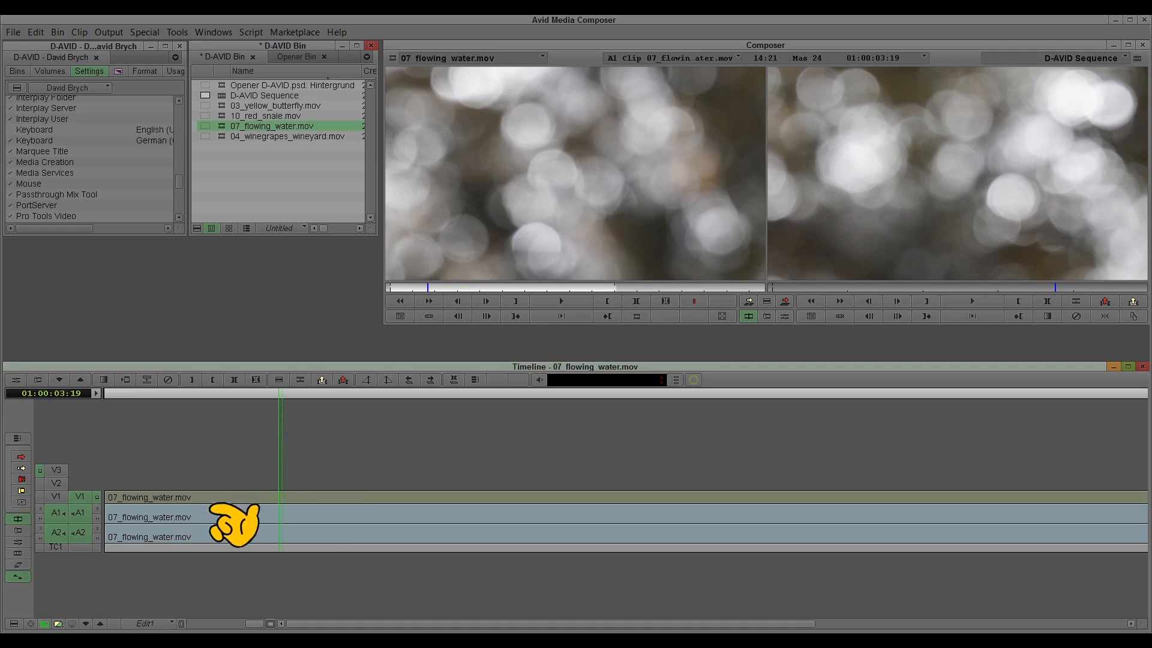
# Try the per-track waveform display on track A1 using the Track Control Panel, and hide the panel again.
pyautogui.click(96, 394)
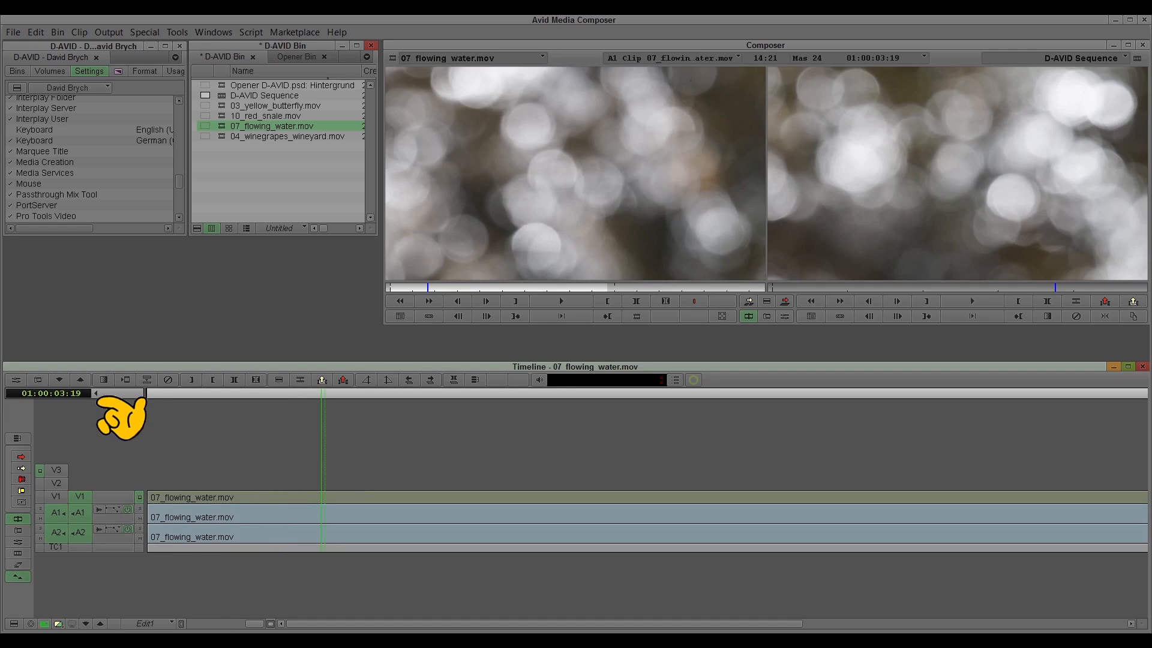
pyautogui.click(99, 510)
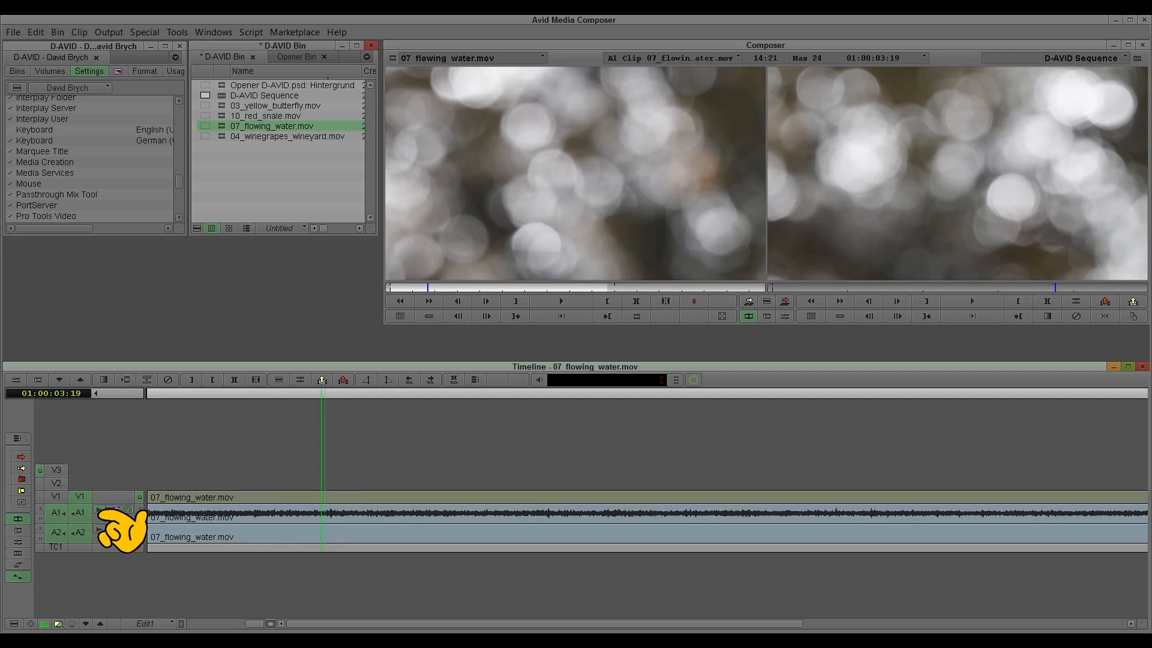
pyautogui.click(99, 509)
pyautogui.click(99, 510)
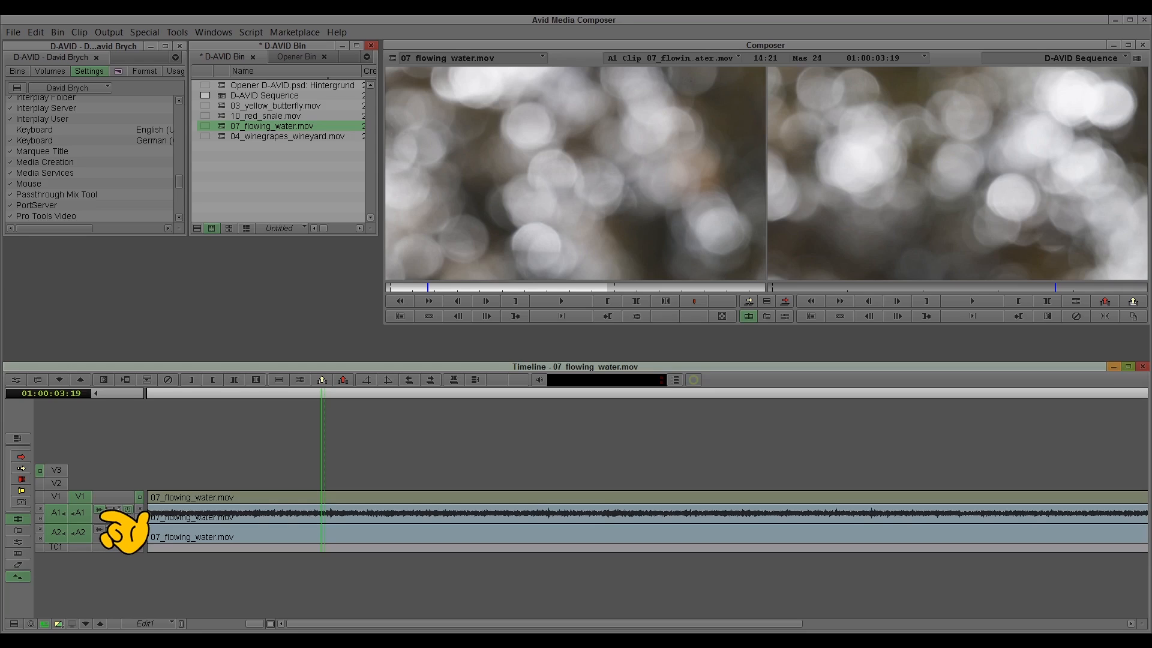
pyautogui.click(128, 510)
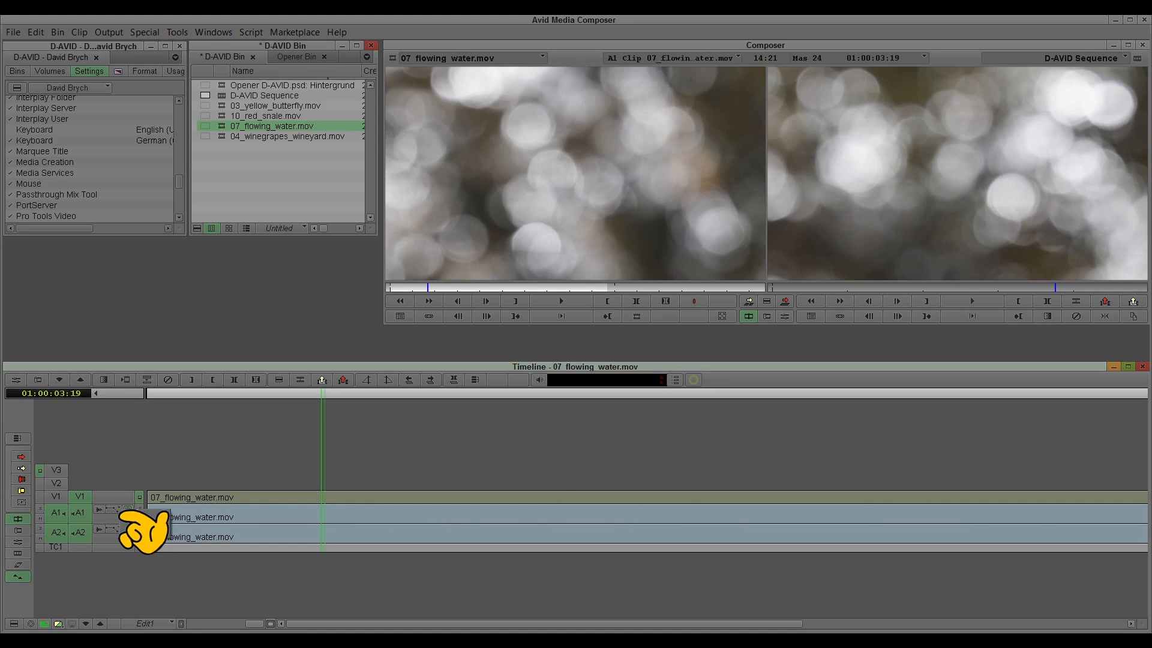
pyautogui.click(126, 510)
pyautogui.click(139, 532)
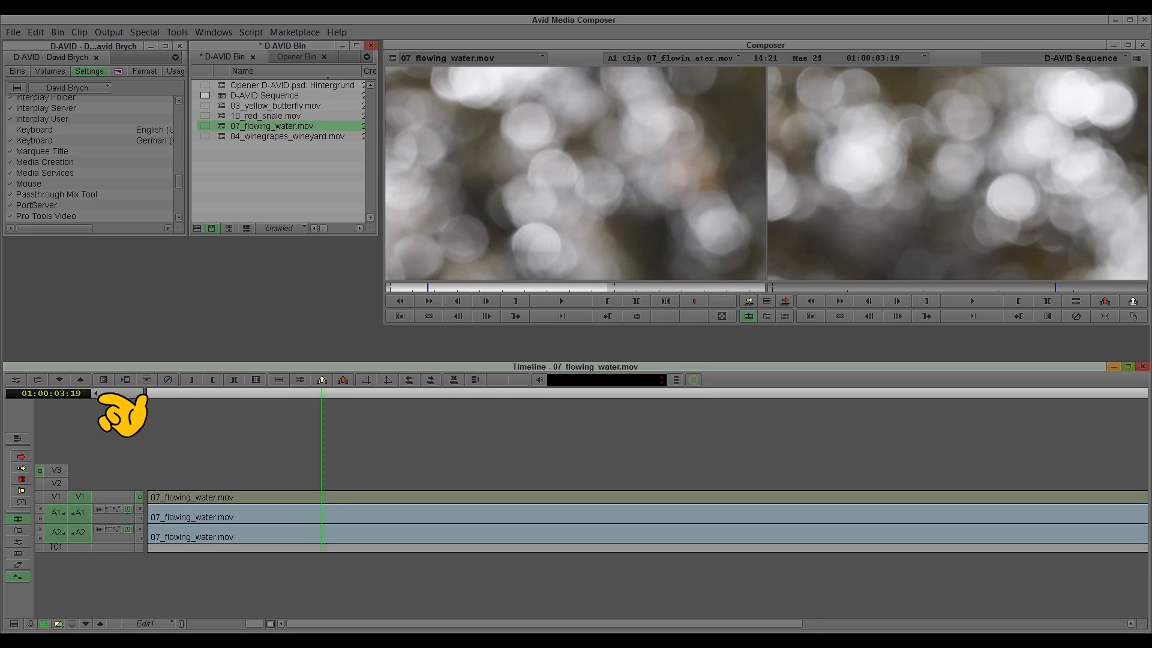
pyautogui.click(96, 393)
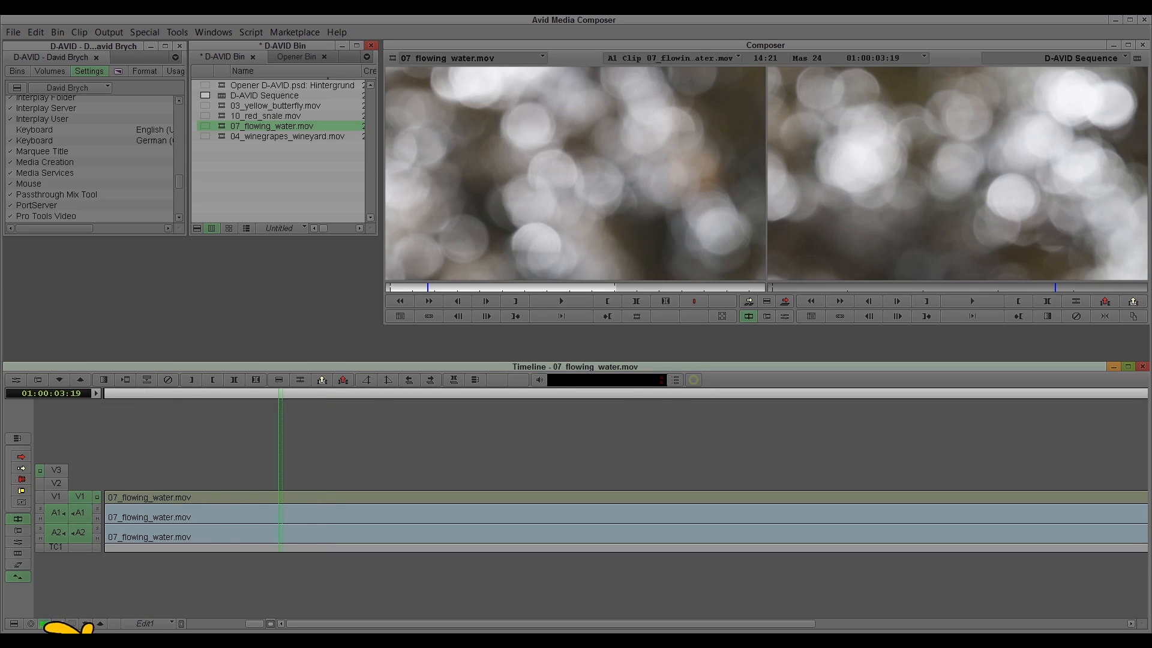
# Switch the timeline back to D-AVID Sequence and change its horizontal scale, enlarging the segments and shrinking them again.
pyautogui.click(45, 624)
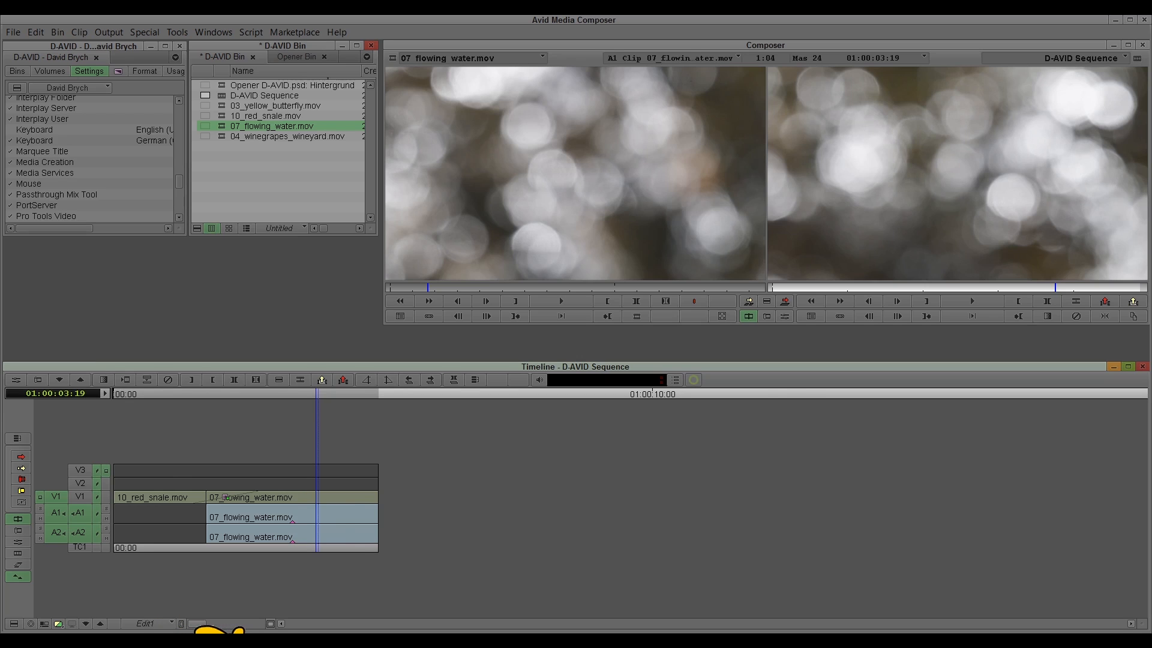
pyautogui.click(214, 624)
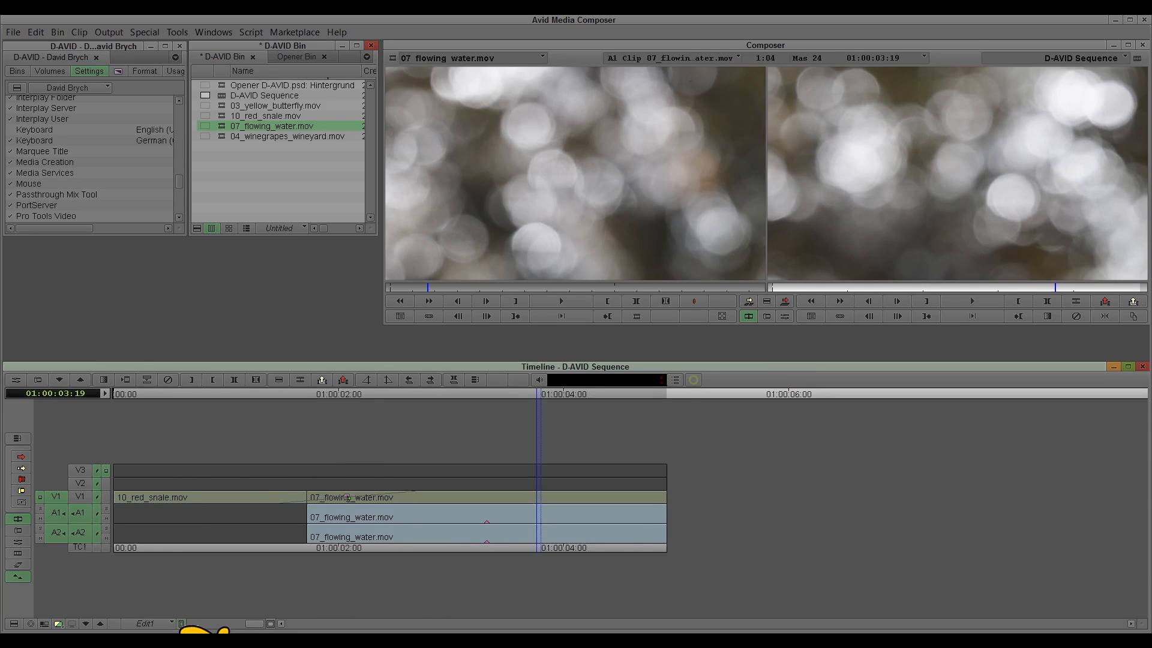
pyautogui.click(198, 625)
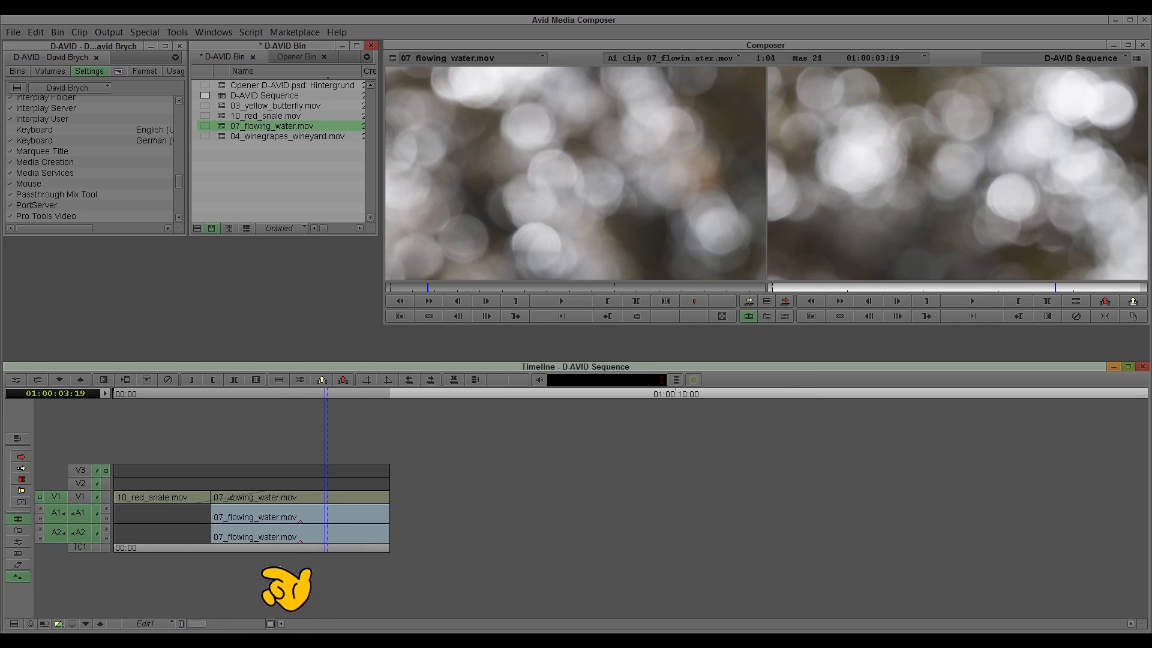
# Move the position indicator to the cut before 07_flowing_water.mov at 01:00:01:18, and on to the sequence end at 01:00:04:23.
pyautogui.click(212, 507)
pyautogui.keyDown('ctrl'); pyautogui.keyDown('alt'); pyautogui.click(214, 505); pyautogui.keyUp('alt'); pyautogui.keyUp('ctrl')
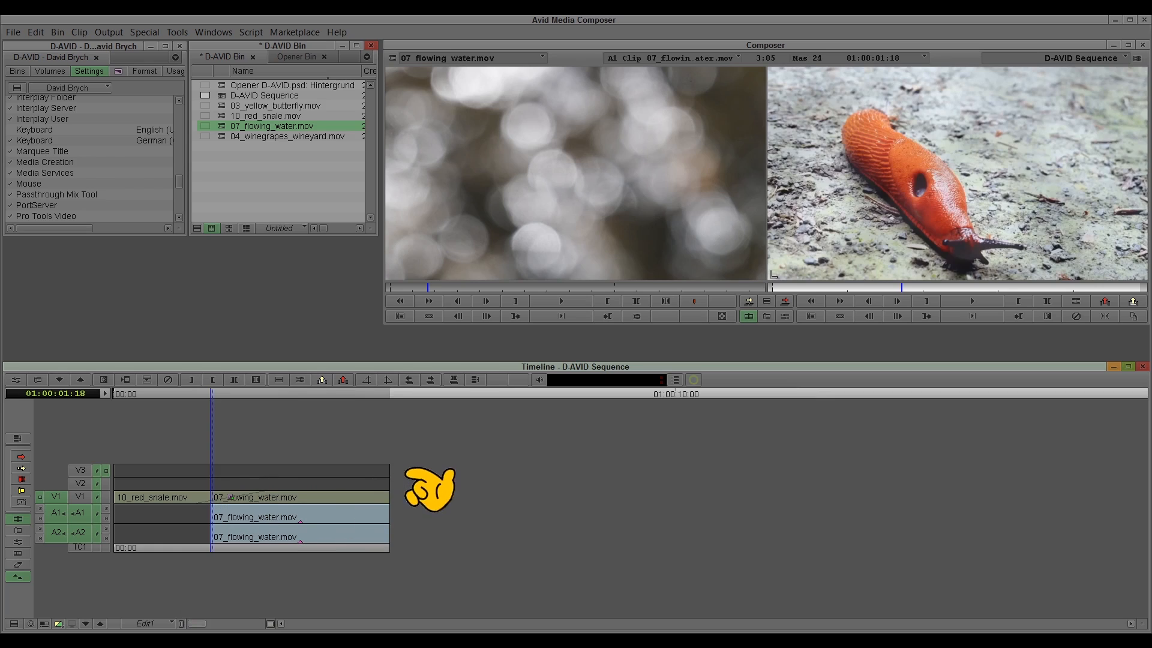
pyautogui.click(406, 473)
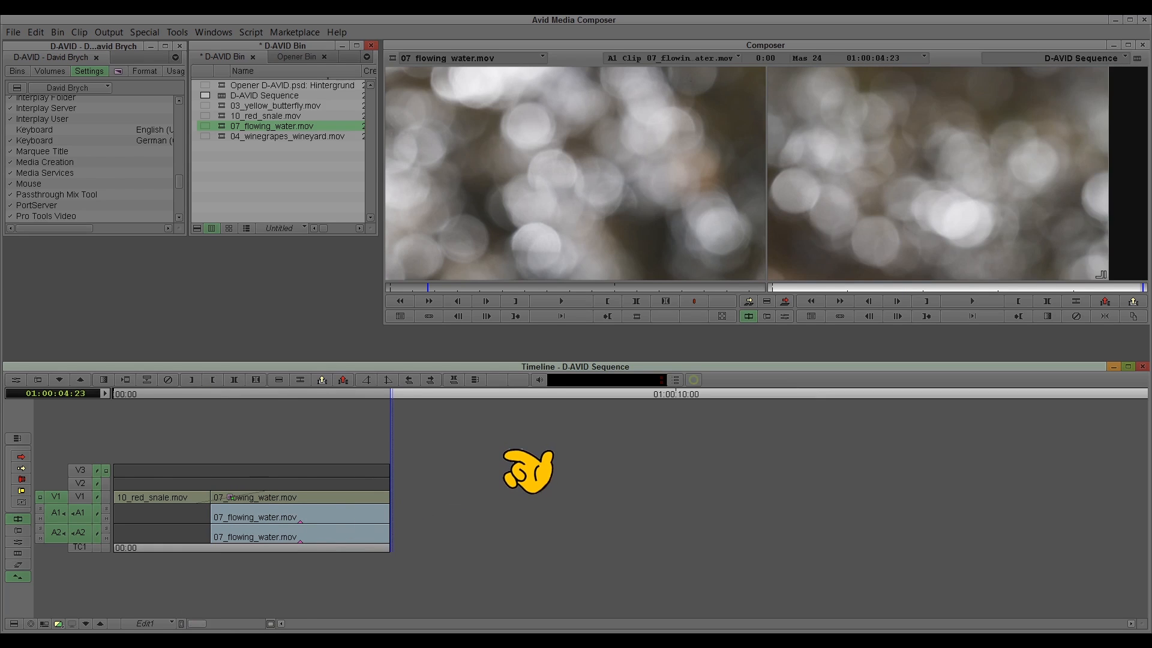